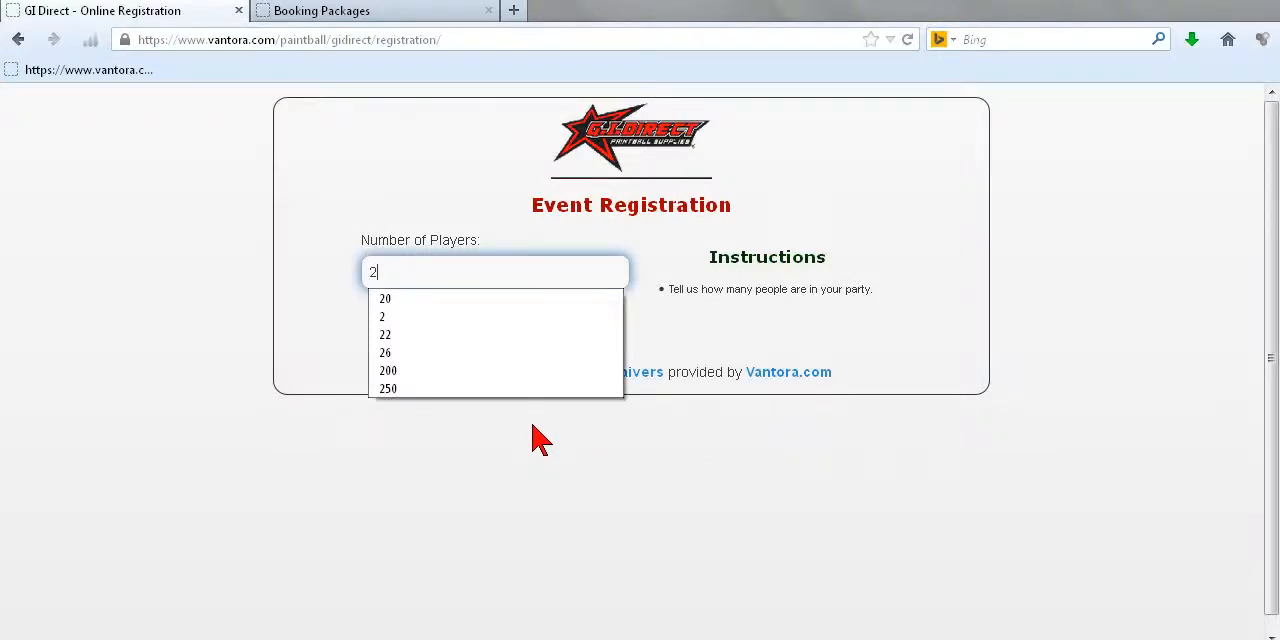
# Step: Start an event registration for 20 players and show the May availability by package
pyautogui.click(456, 301)
pyautogui.click(491, 331)
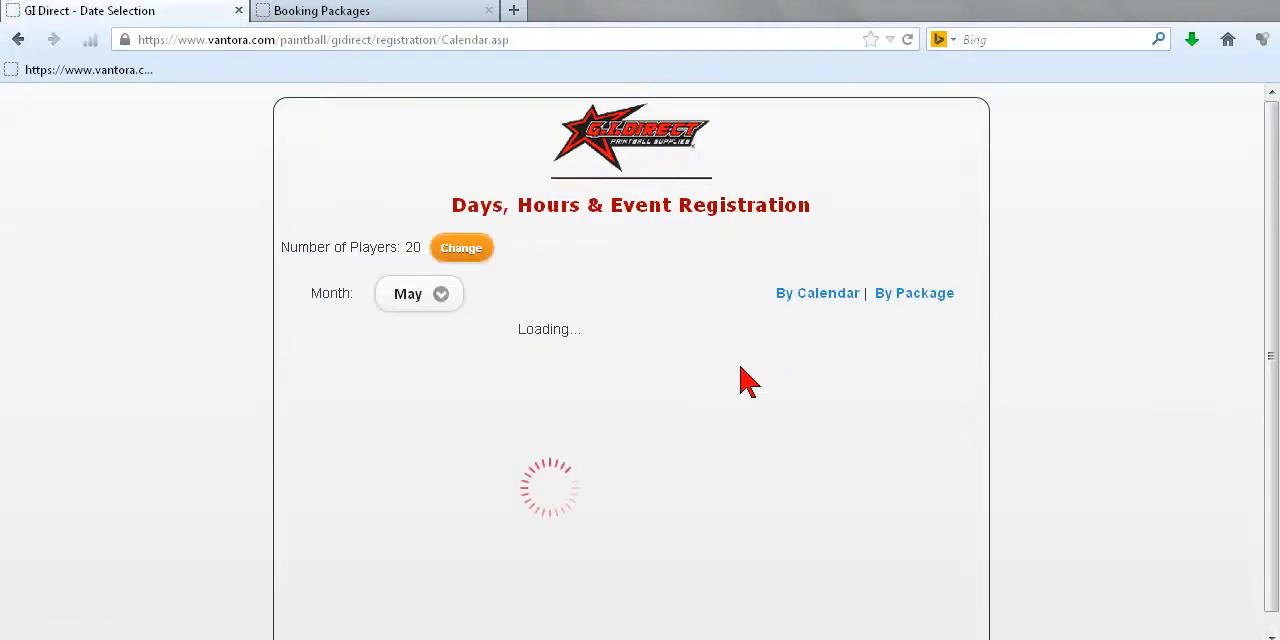
pyautogui.scroll(-1, 1203, 403)
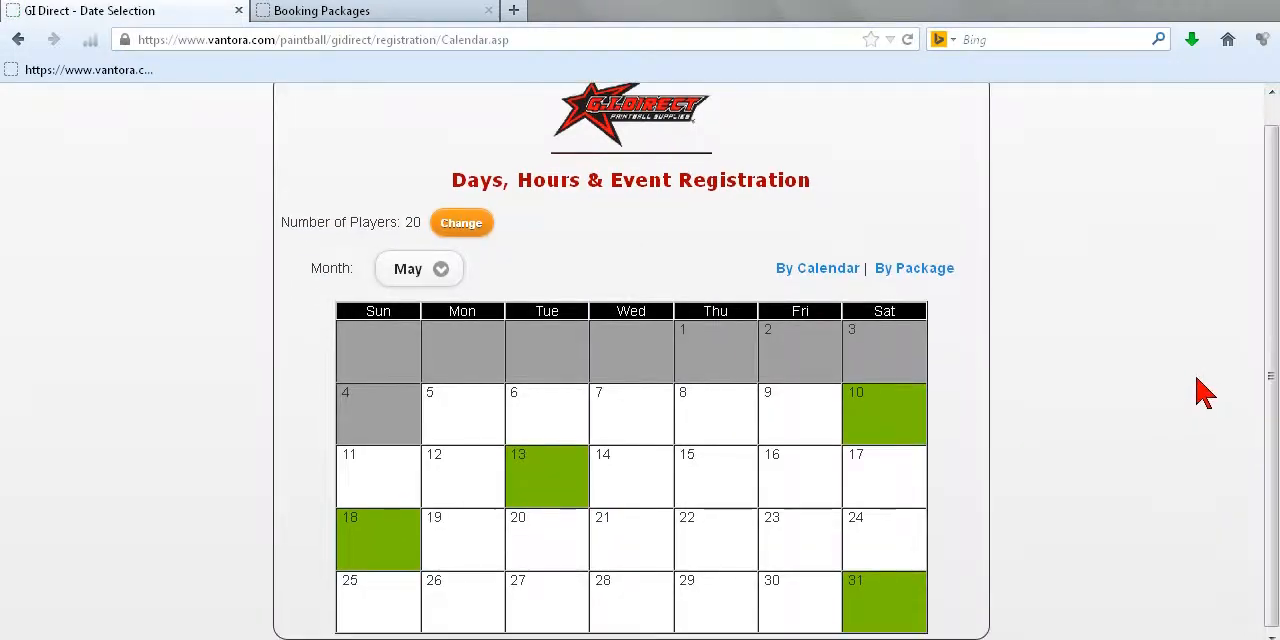
pyautogui.click(903, 274)
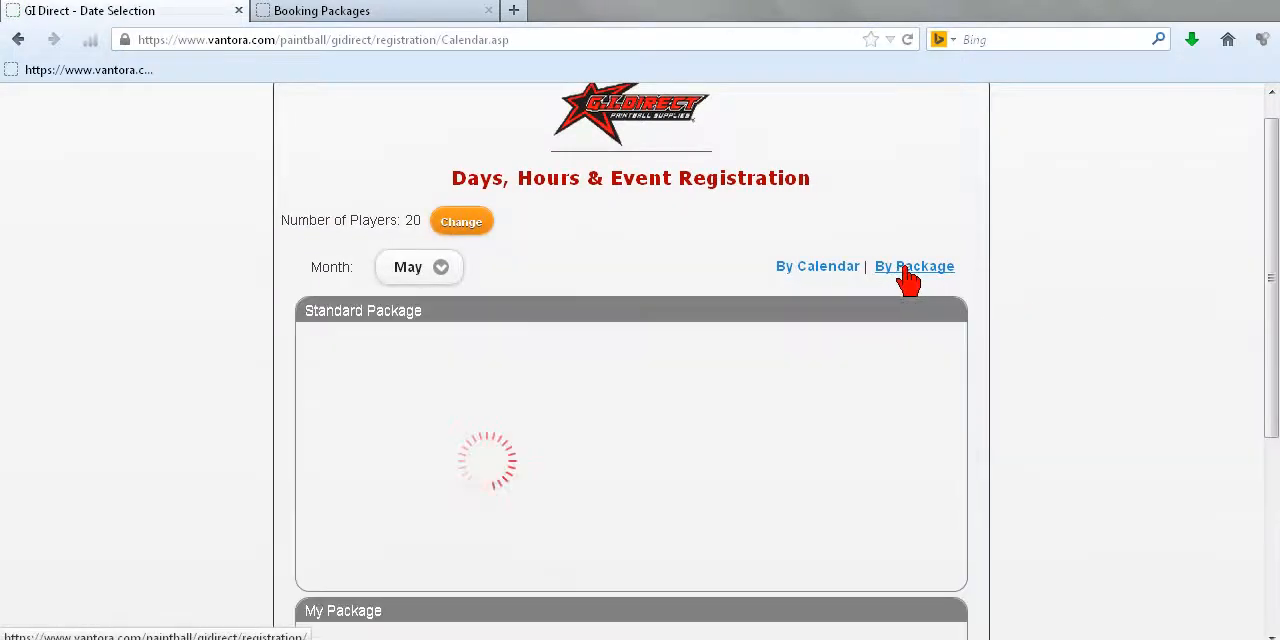
pyautogui.scroll(-3, 1170, 340)
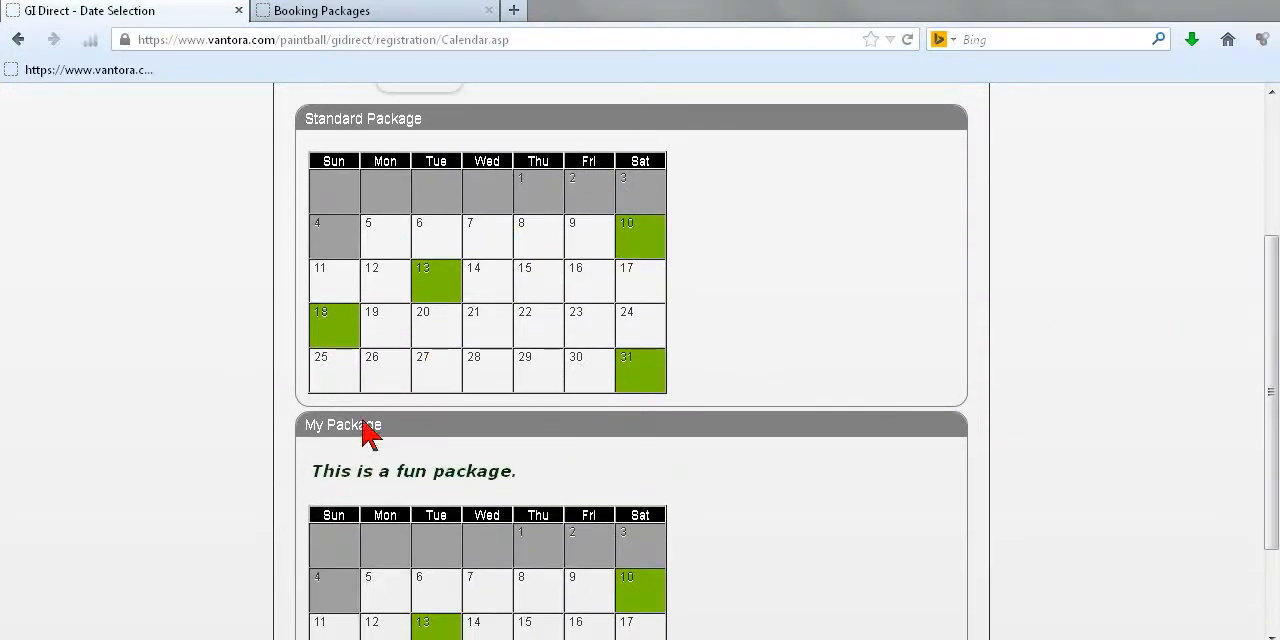
# Step: Show the Standard Package booking times for May 10 and look over how the package listings are presented
pyautogui.click(658, 240)
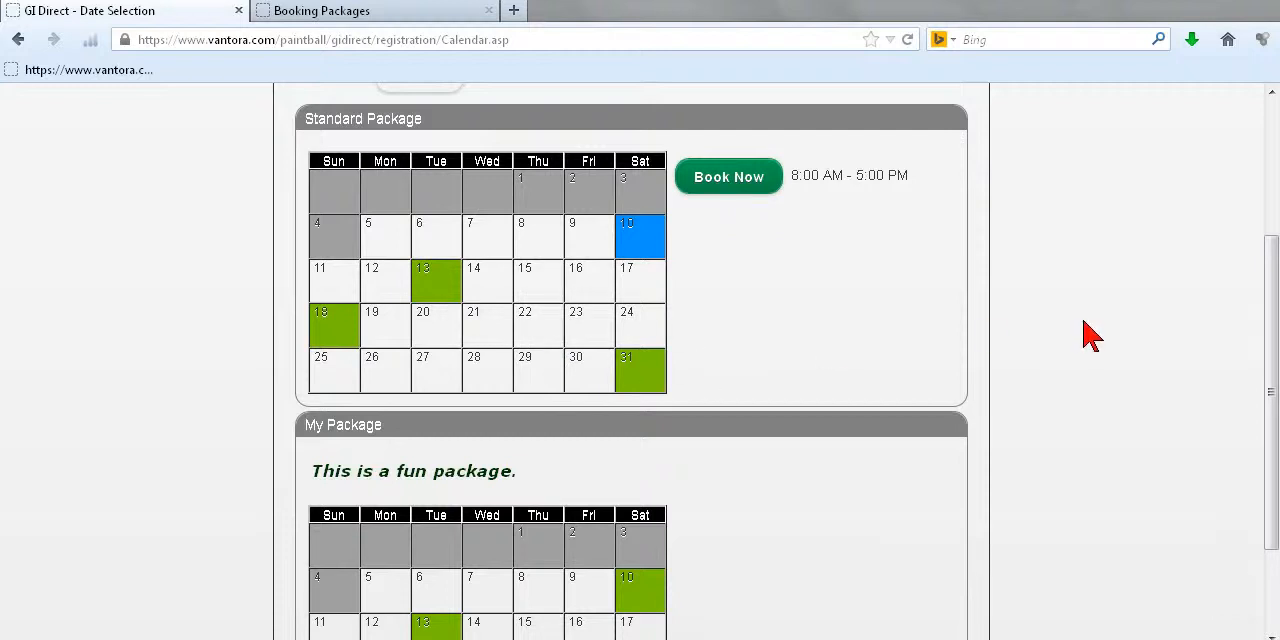
pyautogui.scroll(-1, 863, 277)
pyautogui.scroll(3, 355, 255)
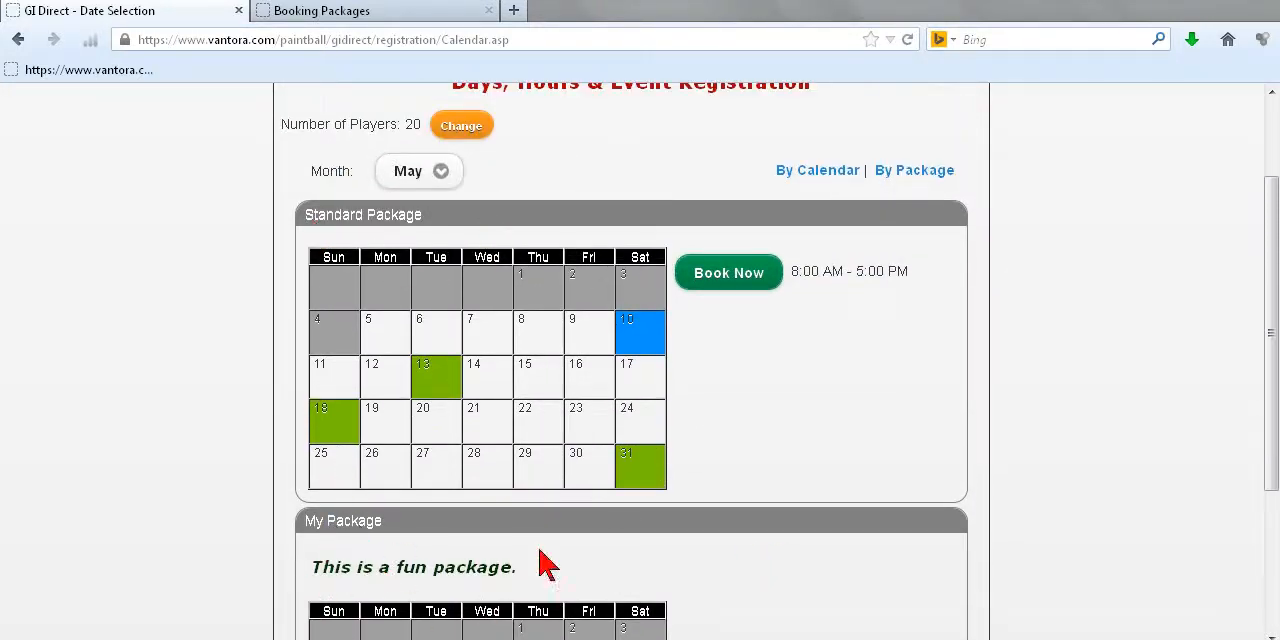
pyautogui.scroll(2, 1165, 433)
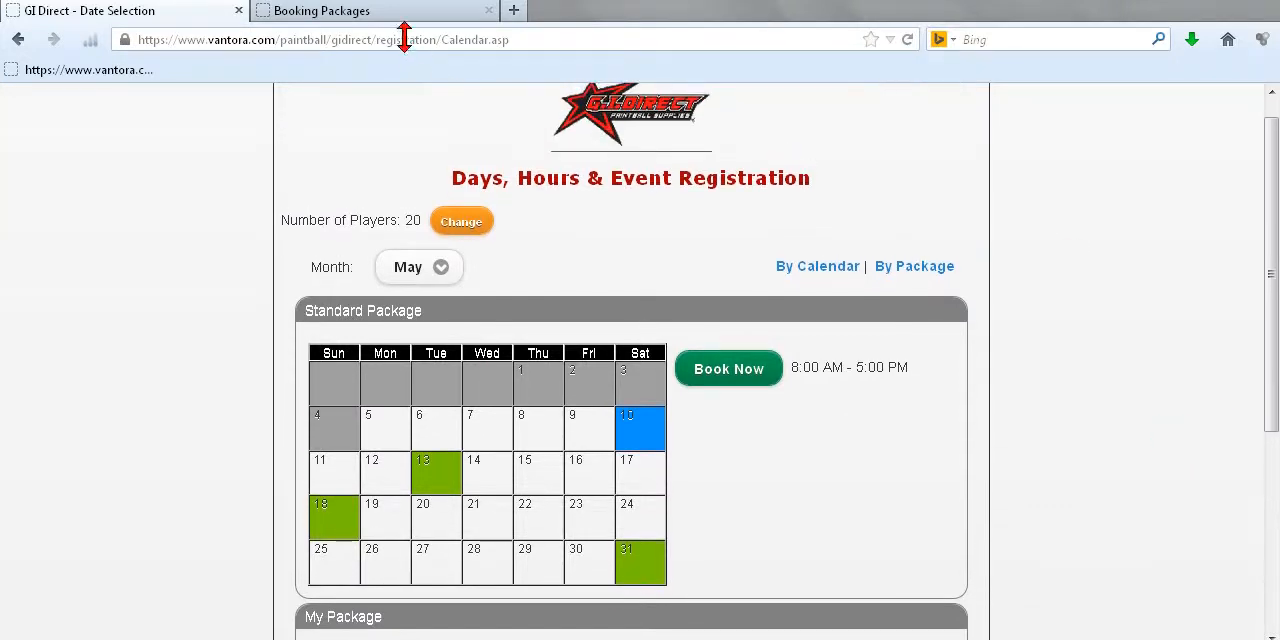
# Step: Switch to the Booking Packages admin page, open the Standard Package details and examine its Description field
pyautogui.click(409, 12)
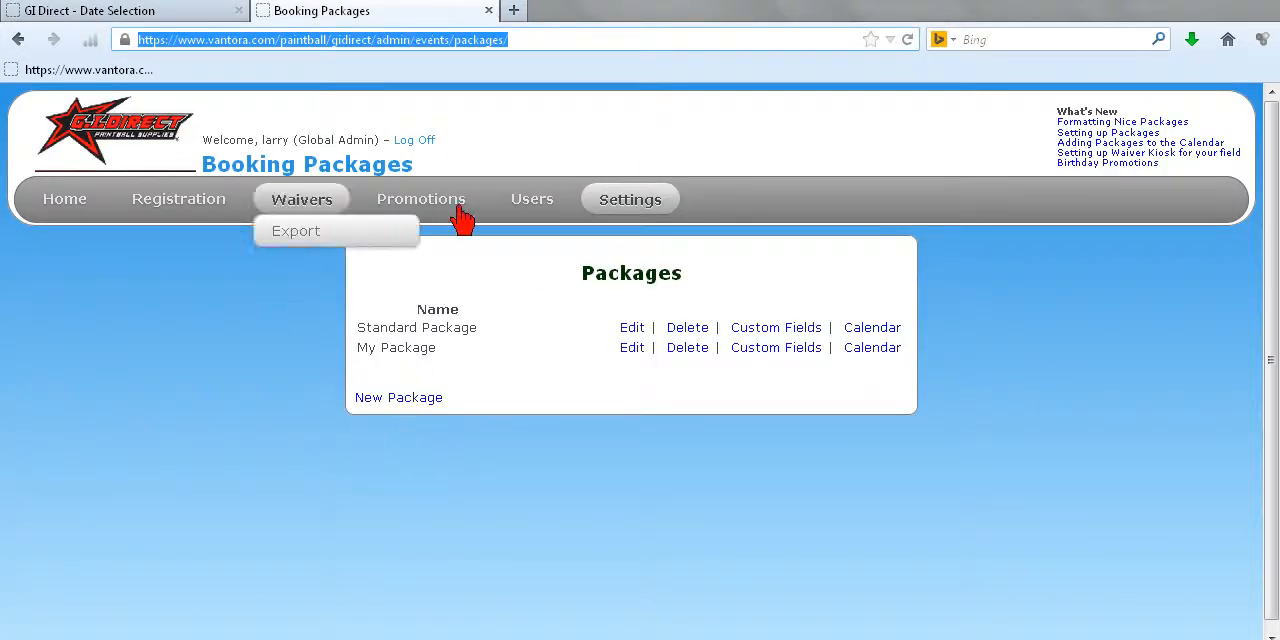
pyautogui.click(632, 347)
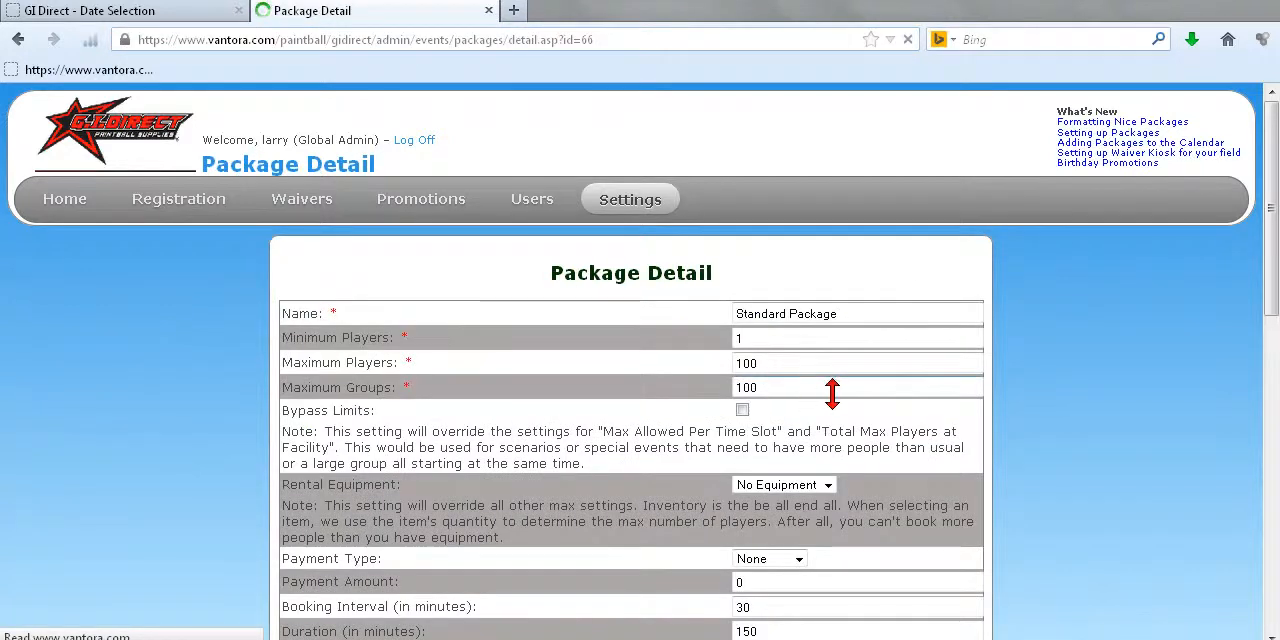
pyautogui.moveTo(1273, 275); pyautogui.dragTo(1259, 503)
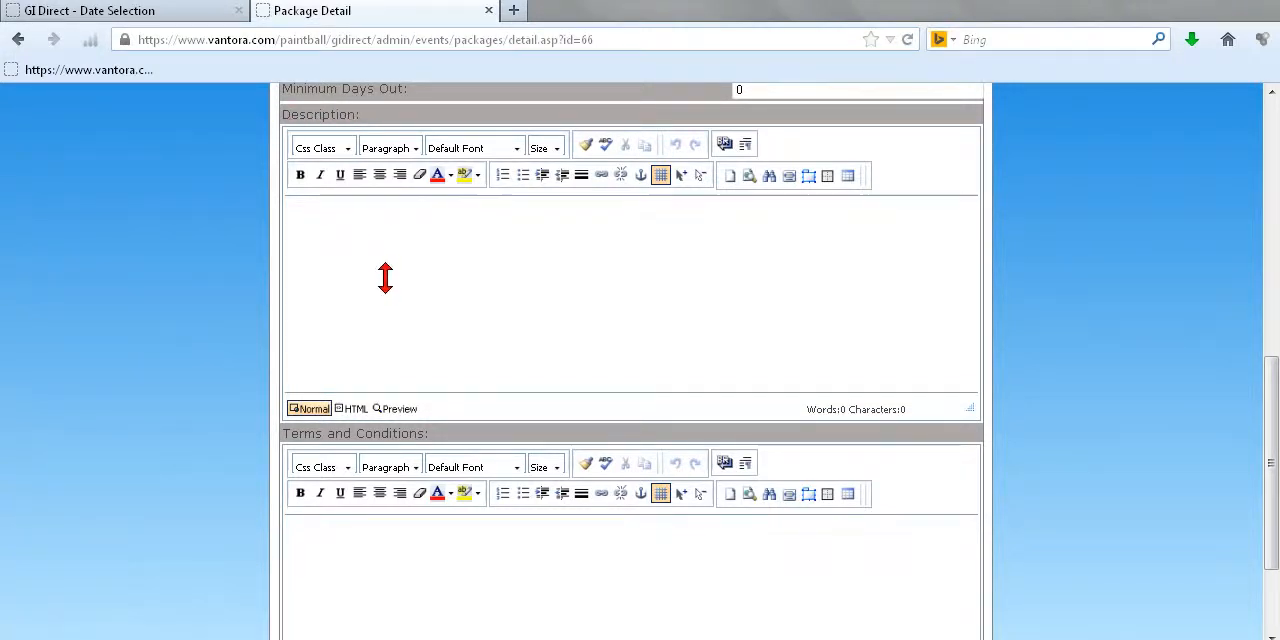
pyautogui.moveTo(1270, 432); pyautogui.dragTo(1270, 342)
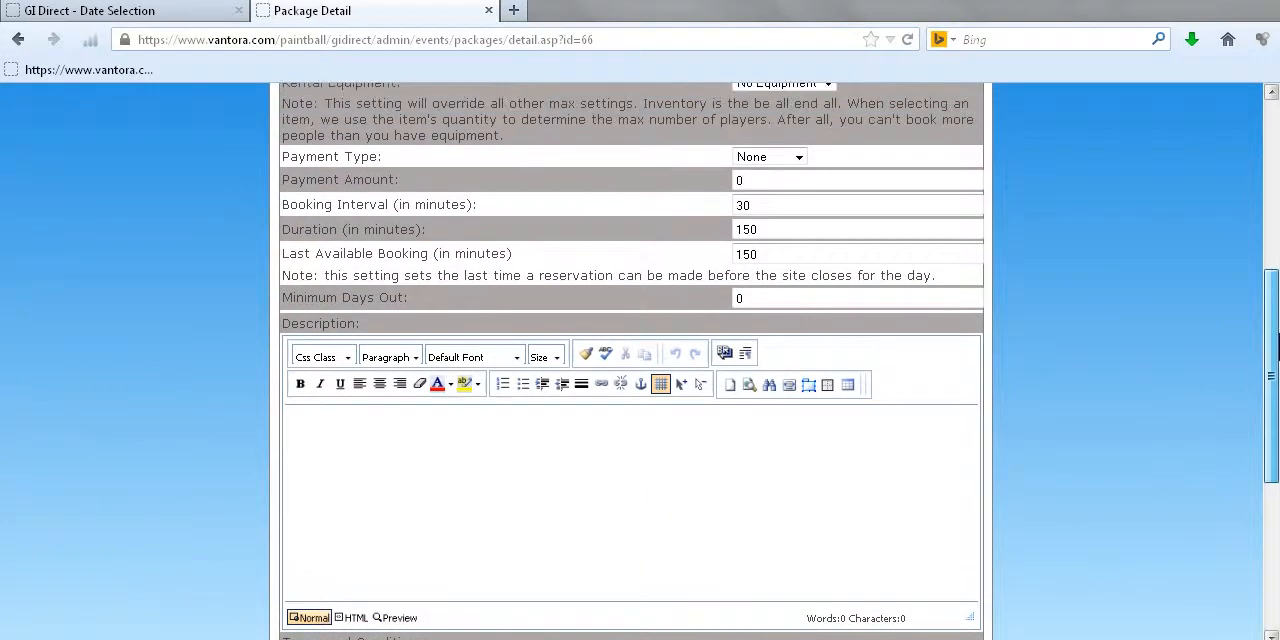
pyautogui.moveTo(1271, 386); pyautogui.dragTo(1268, 150)
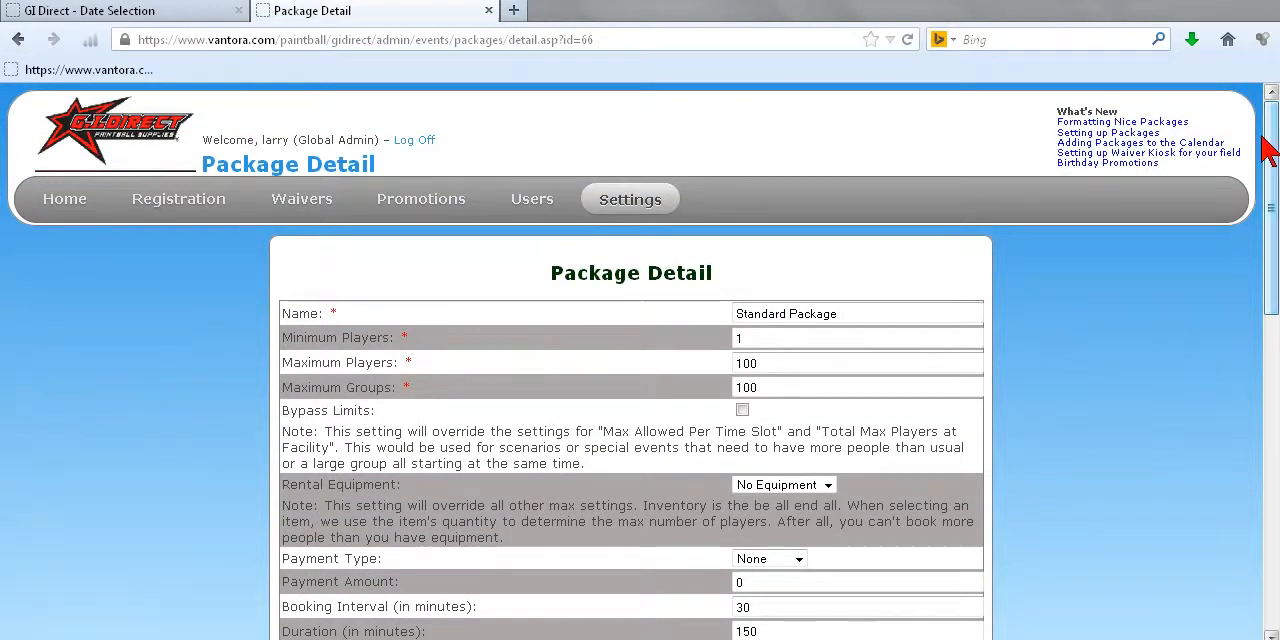
# Step: Open the Package Formatting article from the What's New announcements and review its Private Events example
pyautogui.click(1155, 123)
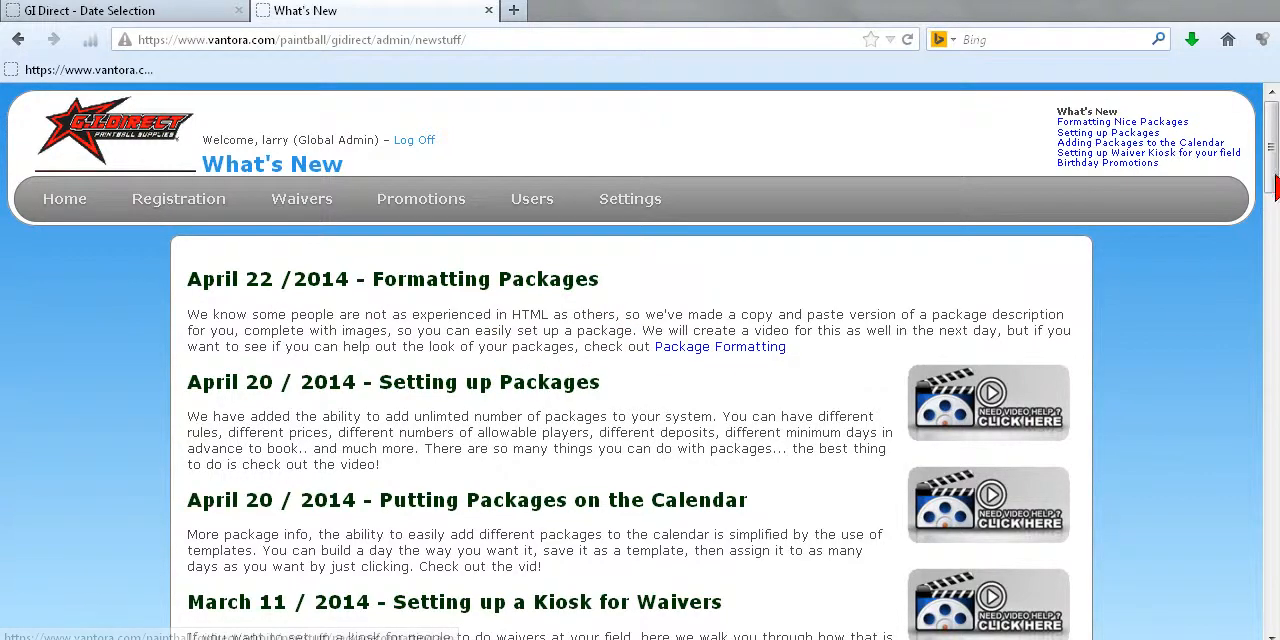
pyautogui.moveTo(1275, 168)
pyautogui.mouseDown()
pyautogui.moveTo(1274, 347)
pyautogui.moveTo(1272, 155)
pyautogui.mouseUp()
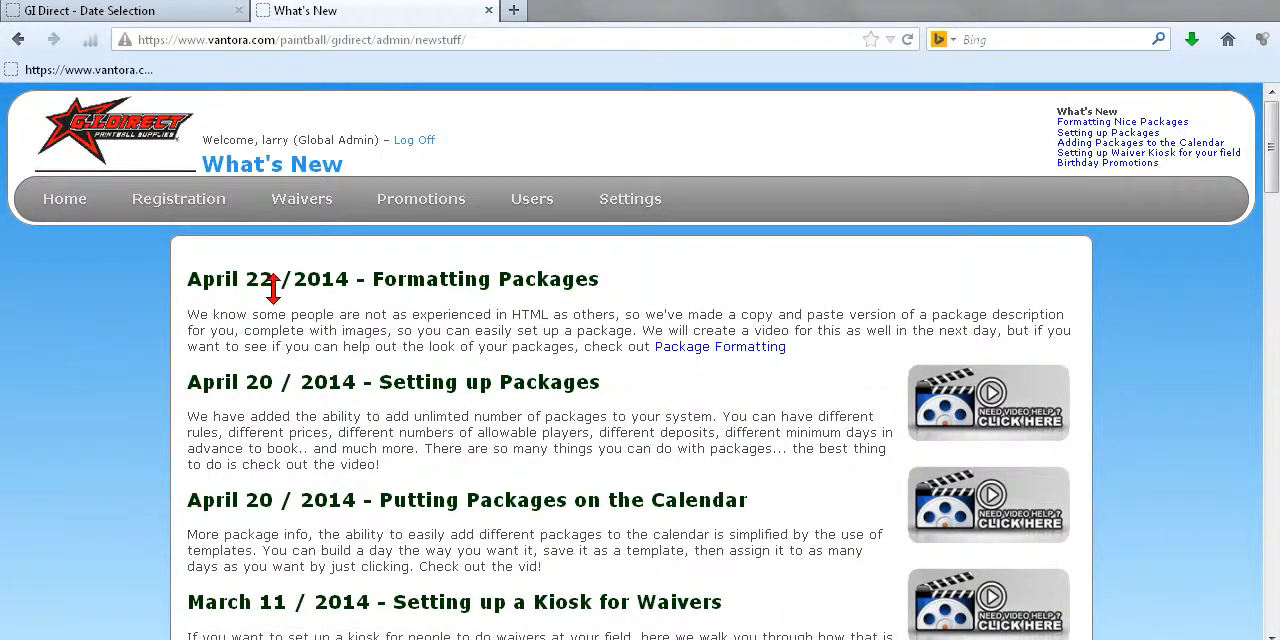
pyautogui.click(708, 348)
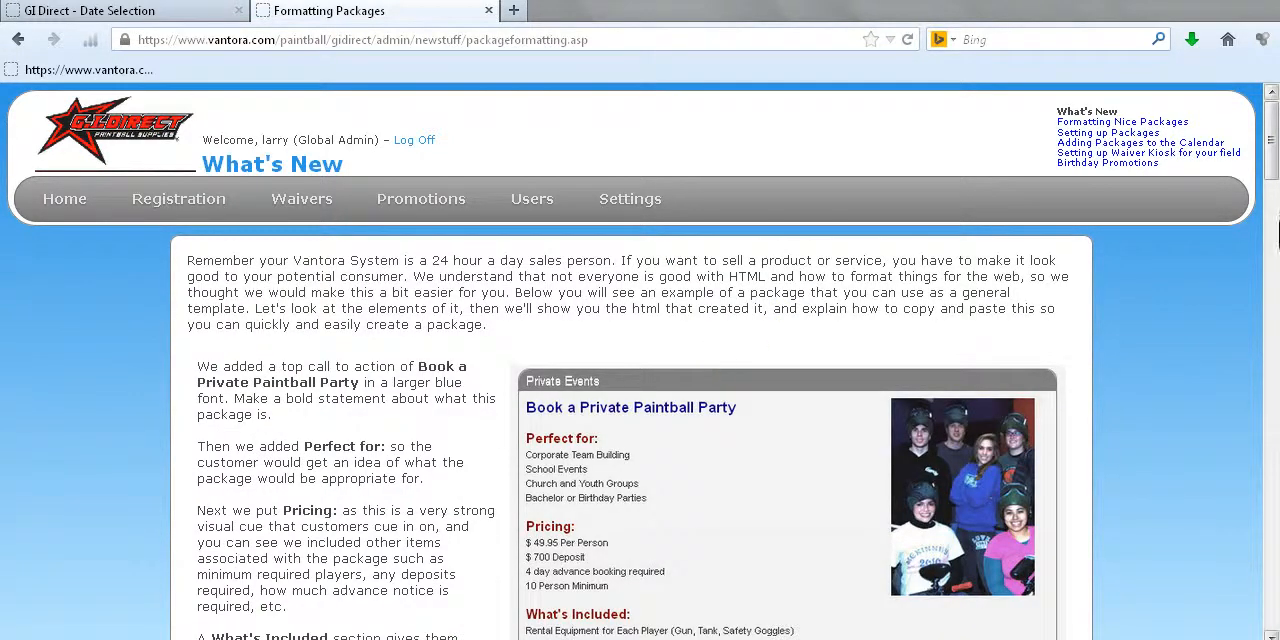
pyautogui.moveTo(1272, 150); pyautogui.dragTo(1268, 179)
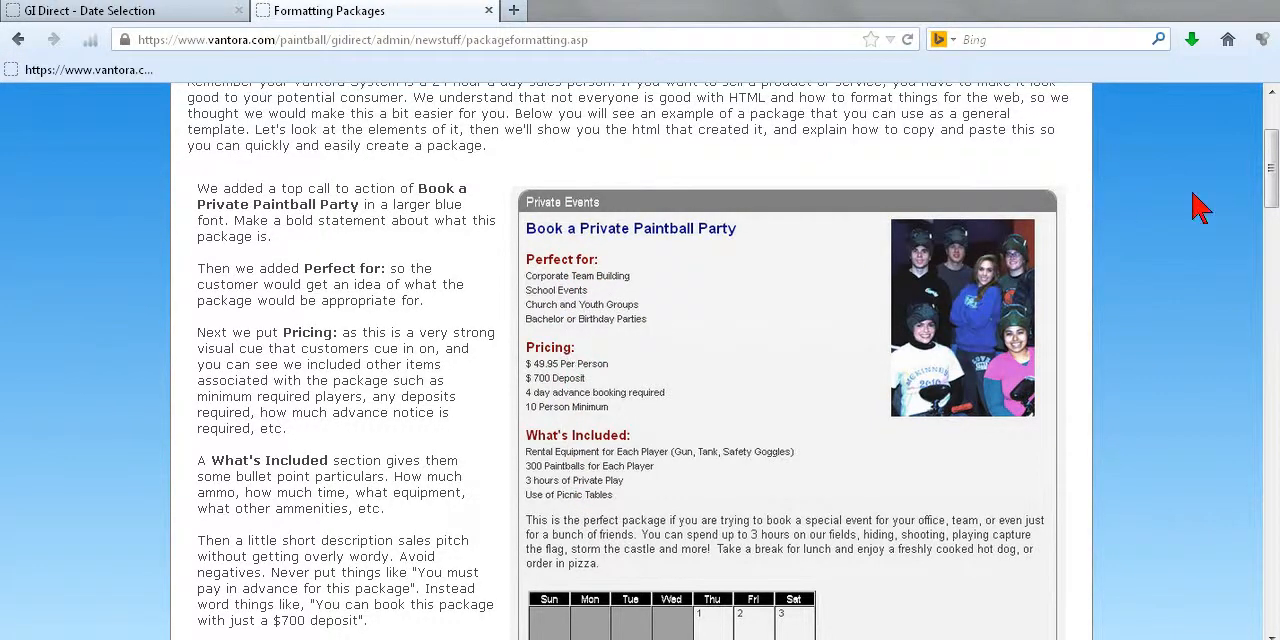
pyautogui.scroll(-3, 1270, 180)
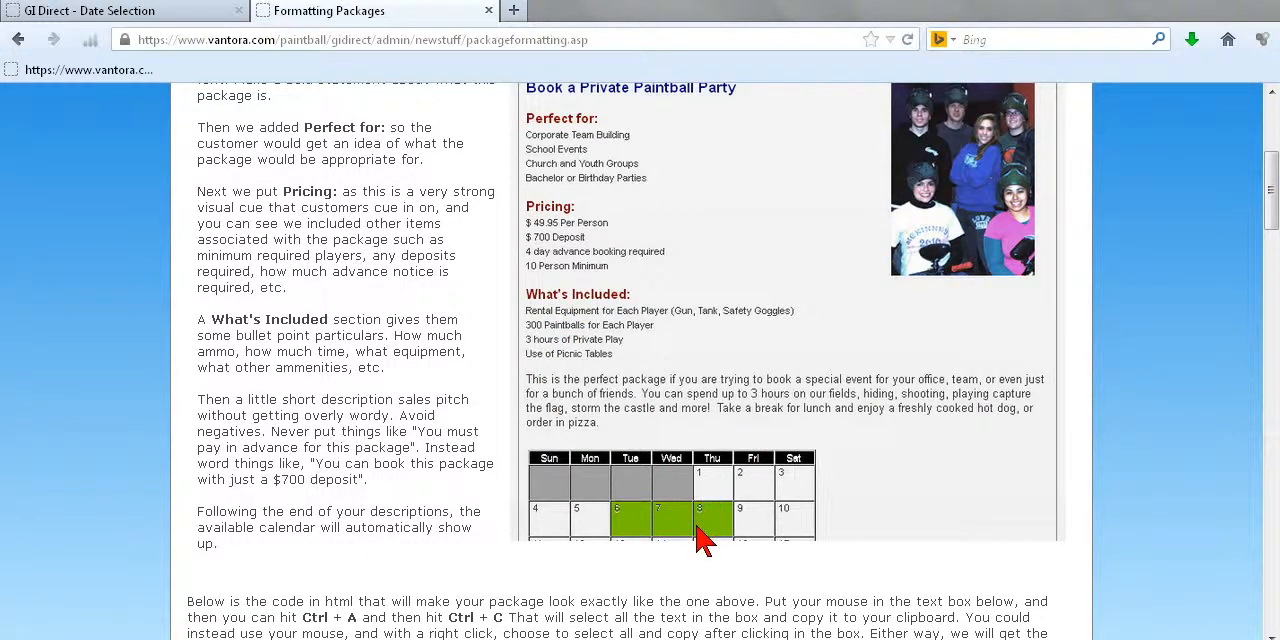
# Step: Copy the entire HTML template code from the text box in the Package Formatting article
pyautogui.moveTo(1274, 200); pyautogui.dragTo(1274, 263)
pyautogui.moveTo(983, 360); pyautogui.dragTo(914, 343)
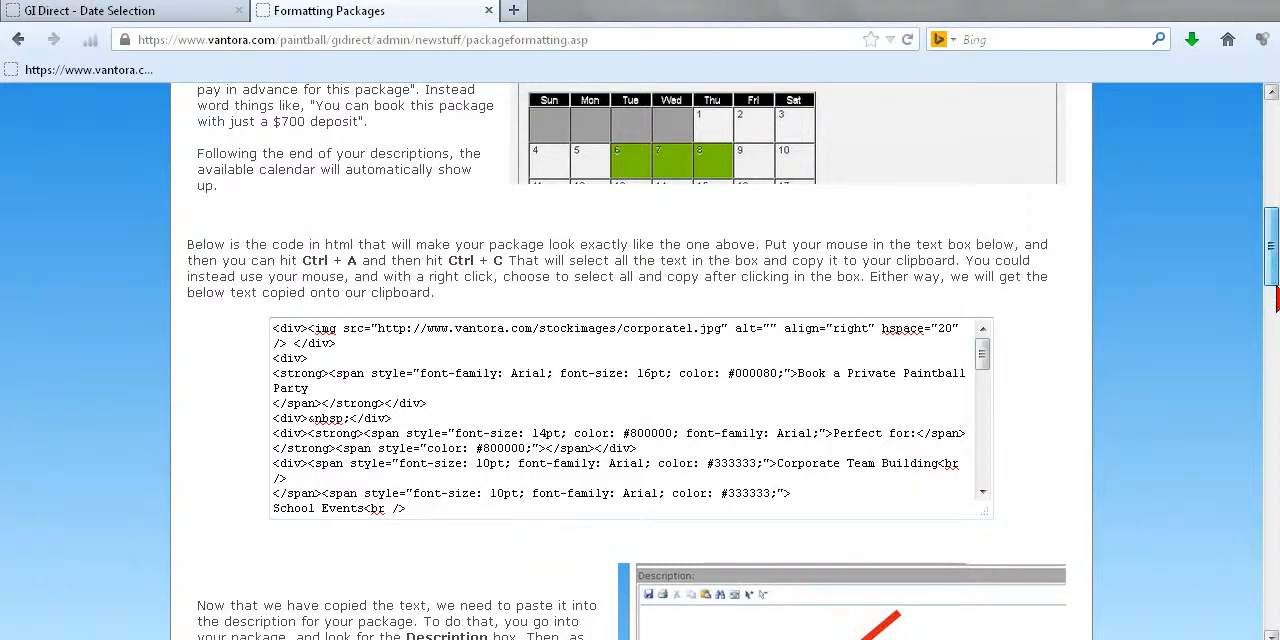
pyautogui.scroll(-5, 1172, 408)
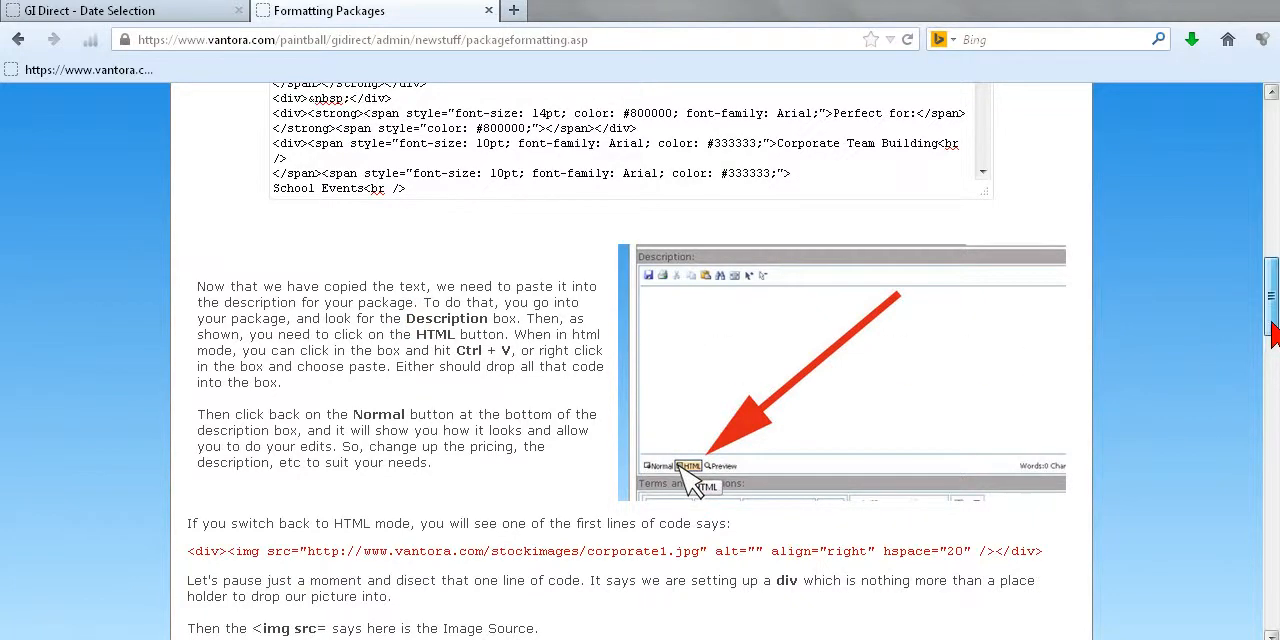
pyautogui.scroll(5, 1272, 290)
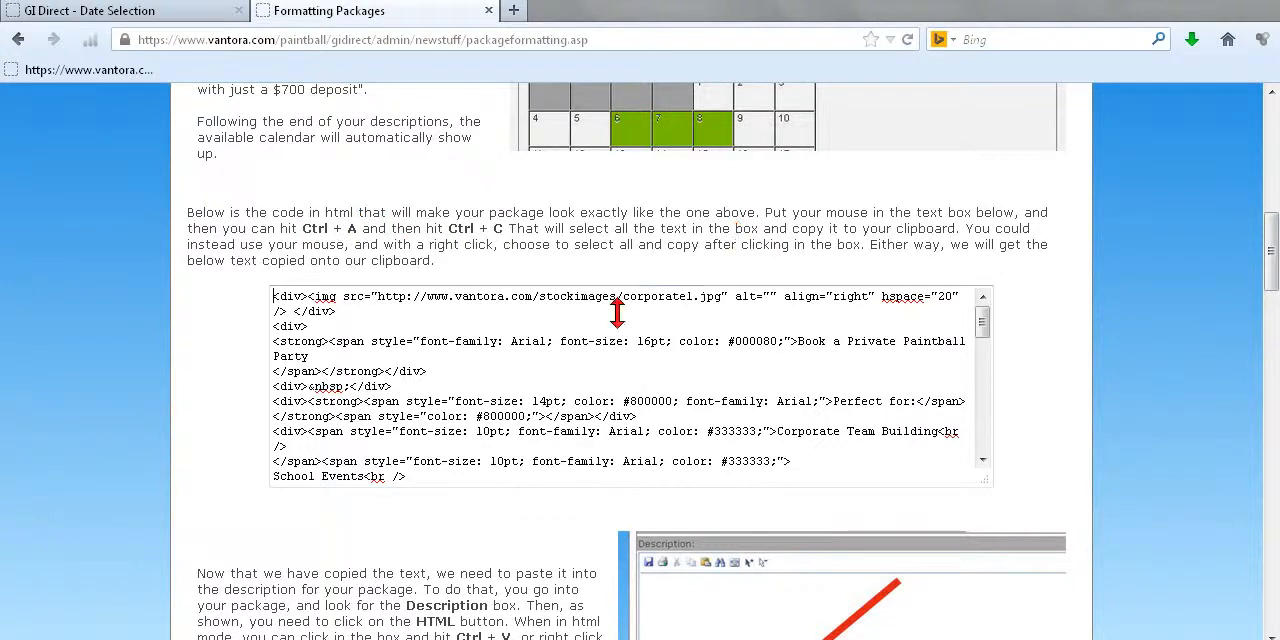
pyautogui.click(598, 318)
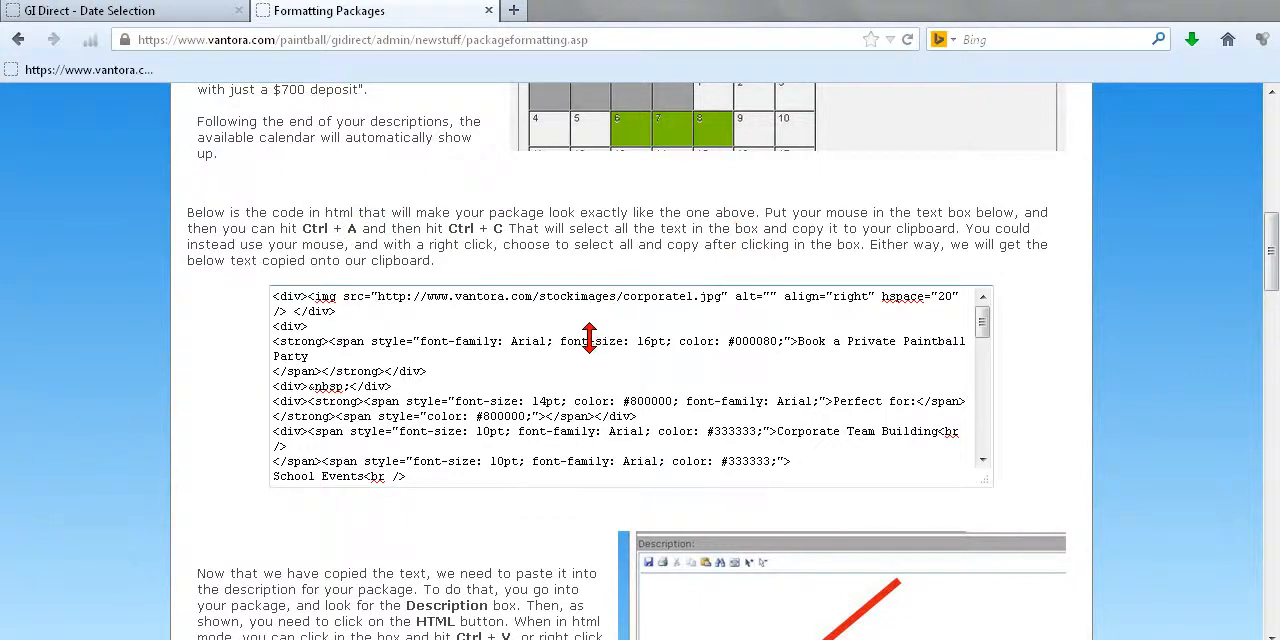
pyautogui.click(464, 338)
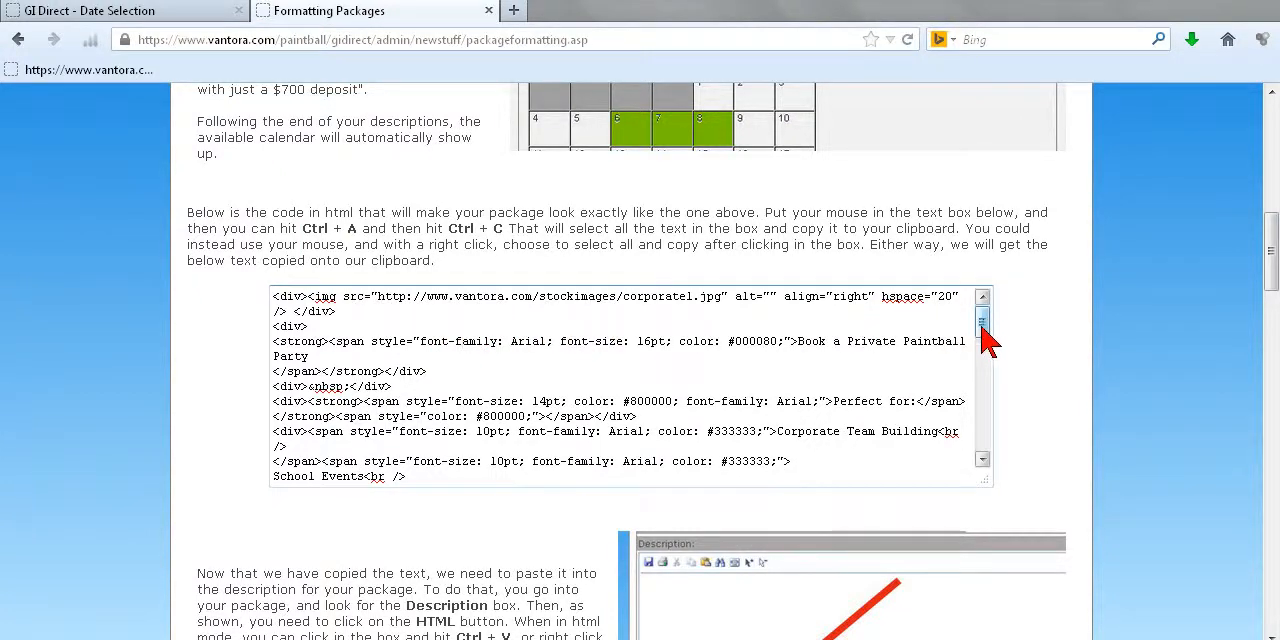
pyautogui.moveTo(985, 329)
pyautogui.mouseDown()
pyautogui.moveTo(983, 434)
pyautogui.moveTo(993, 318)
pyautogui.mouseUp()
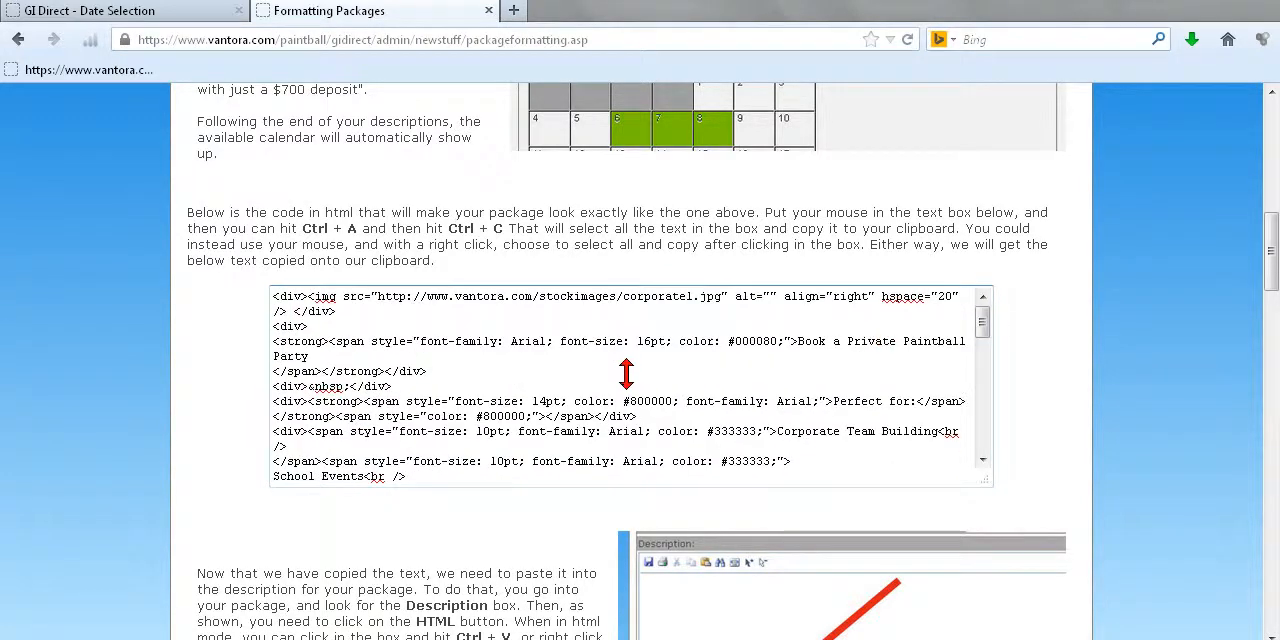
pyautogui.rightClick(538, 350)
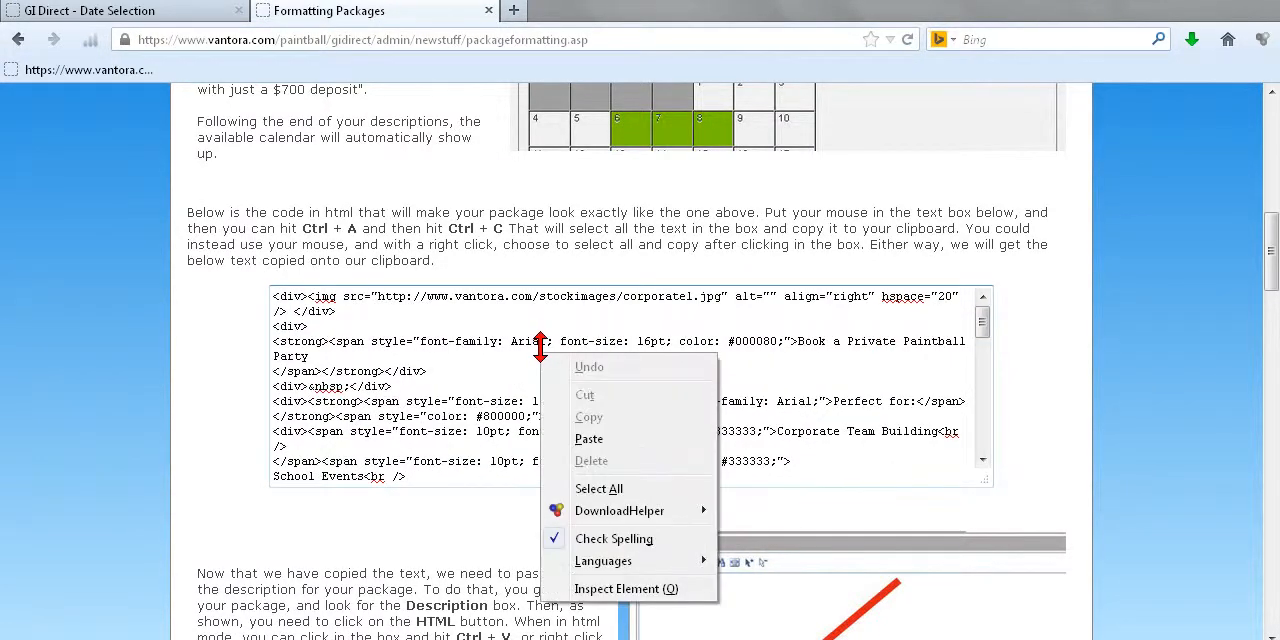
pyautogui.click(600, 489)
pyautogui.rightClick(582, 407)
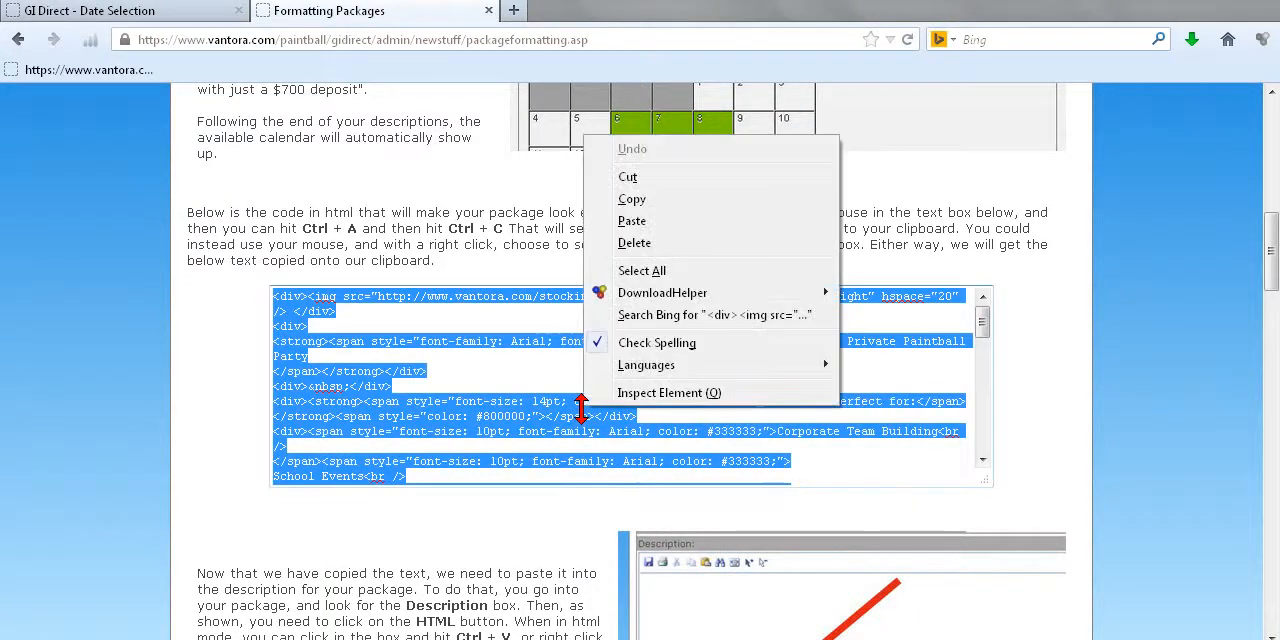
pyautogui.click(632, 200)
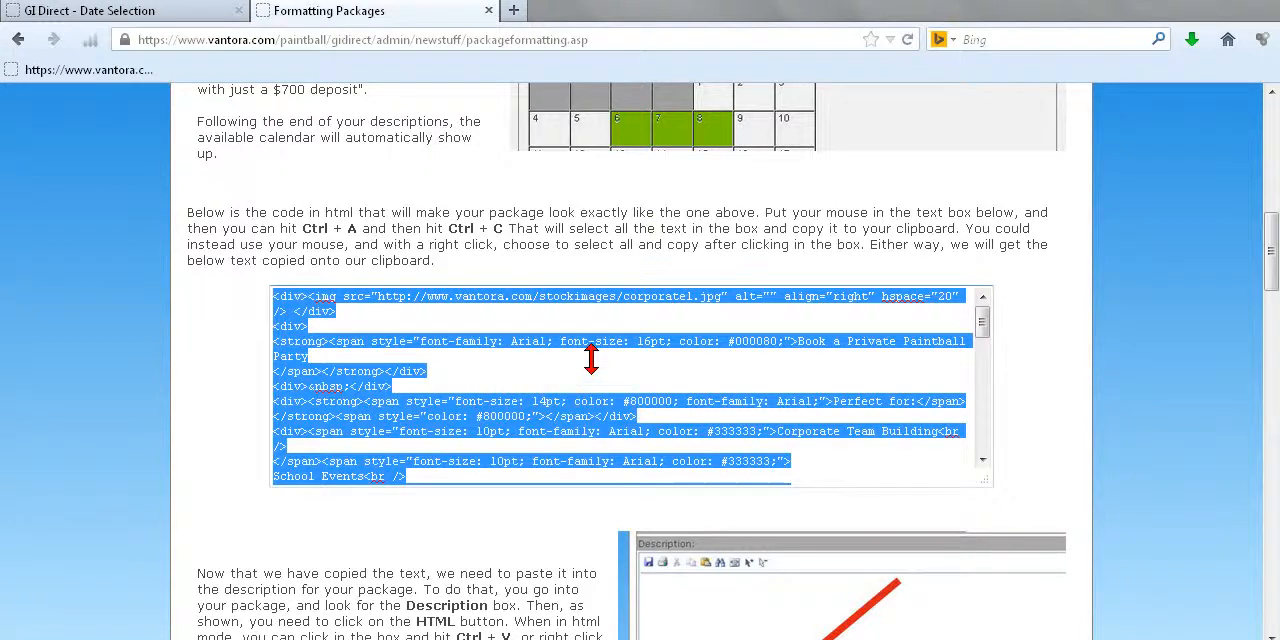
# Step: Review the article's pasting instructions, and open My Package for editing from the registration package settings
pyautogui.moveTo(1264, 229); pyautogui.dragTo(1271, 323)
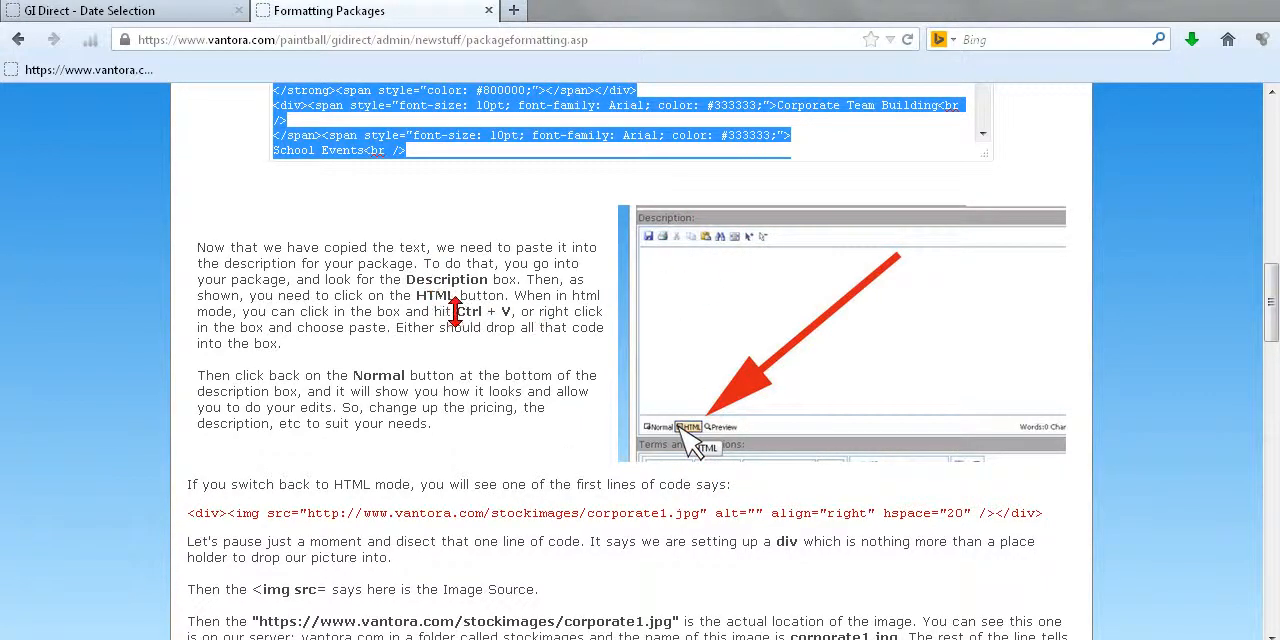
pyautogui.click(171, 12)
pyautogui.click(318, 12)
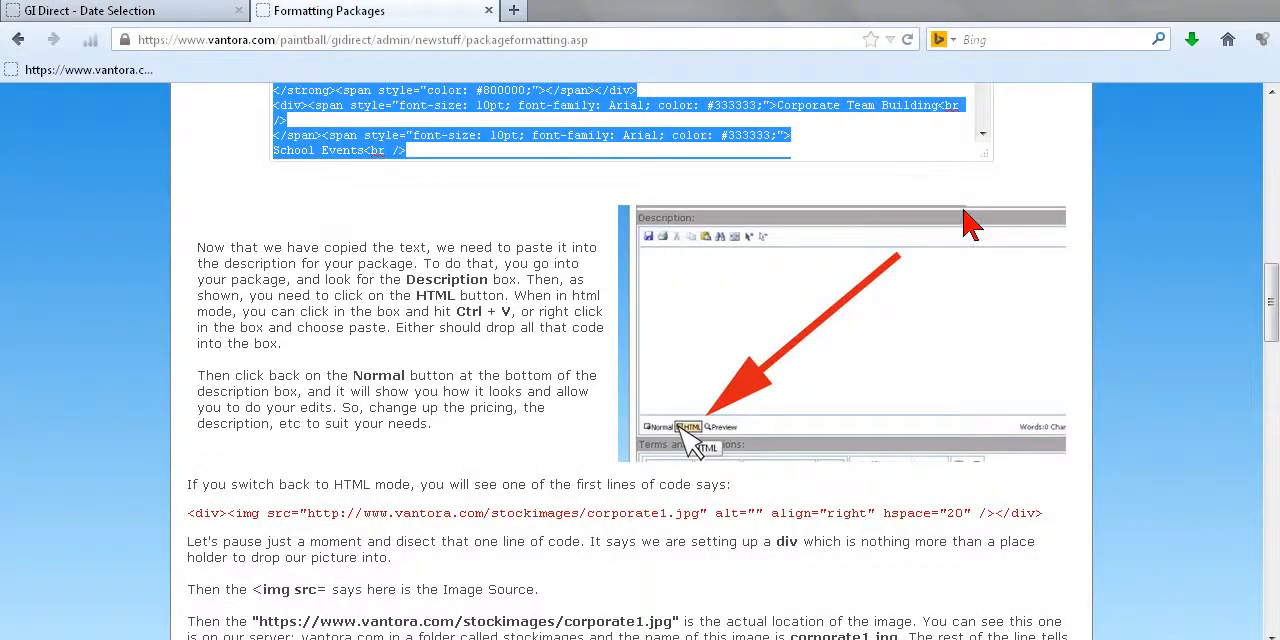
pyautogui.scroll(15, 1205, 270)
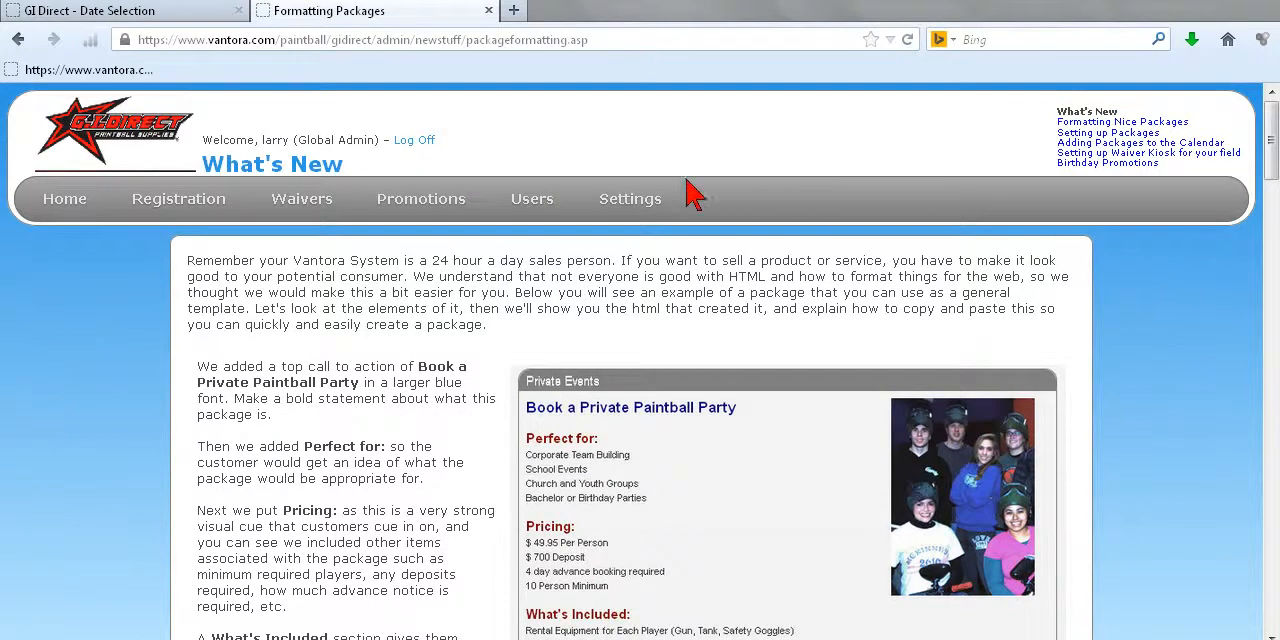
pyautogui.moveTo(610, 204)
pyautogui.moveTo(648, 305)
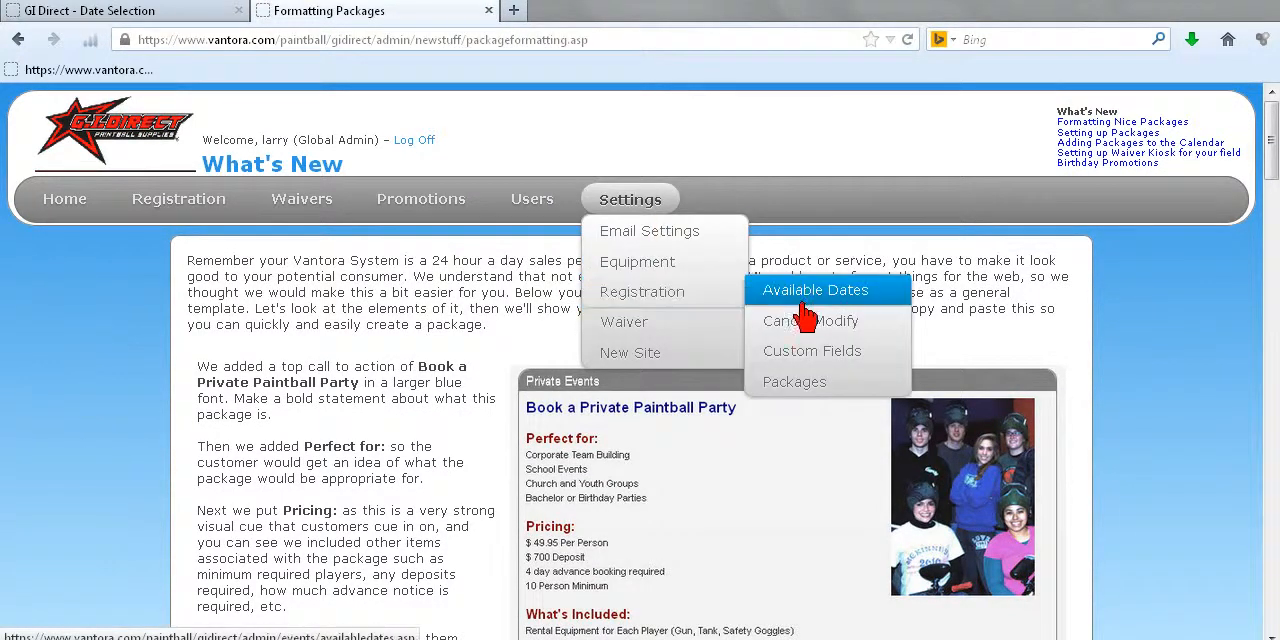
pyautogui.click(818, 390)
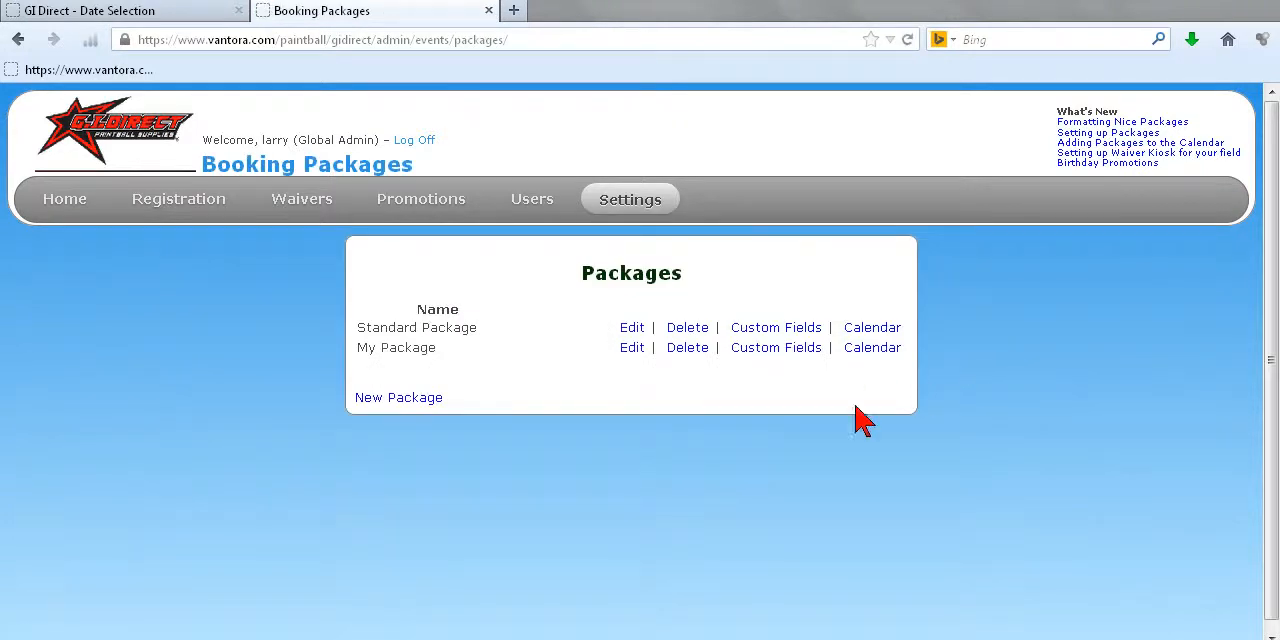
pyautogui.click(632, 348)
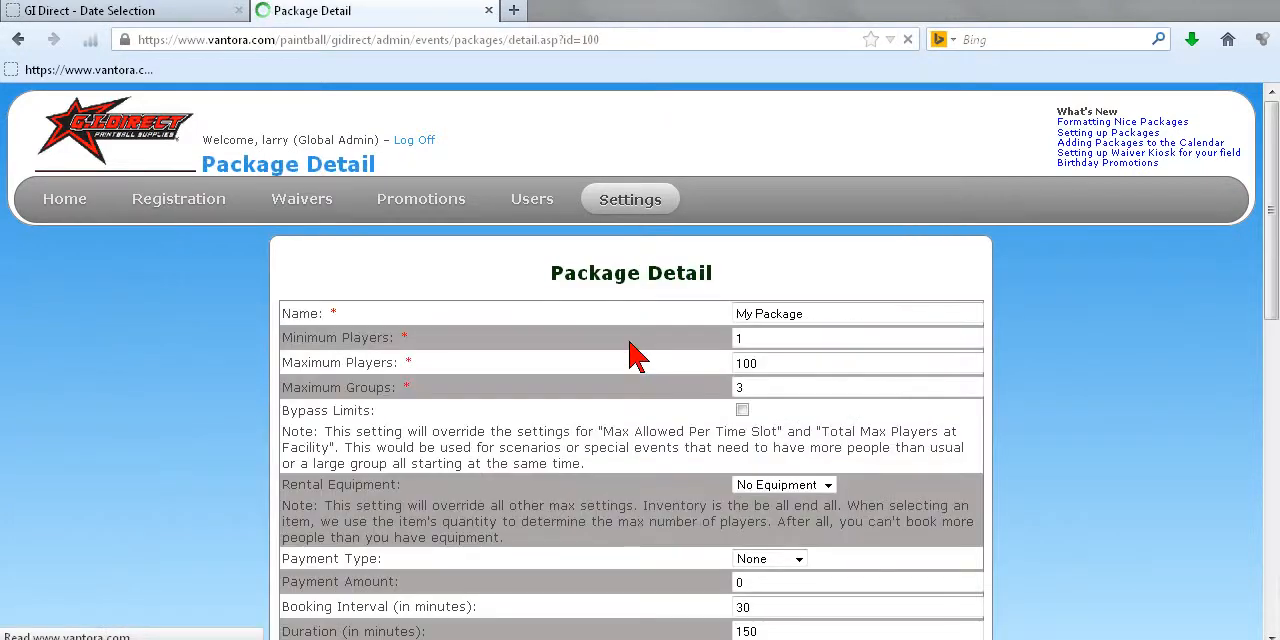
# Step: Switch the Description of My Package to its HTML source view
pyautogui.scroll(-3, 1180, 275)
pyautogui.scroll(-7, 1180, 275)
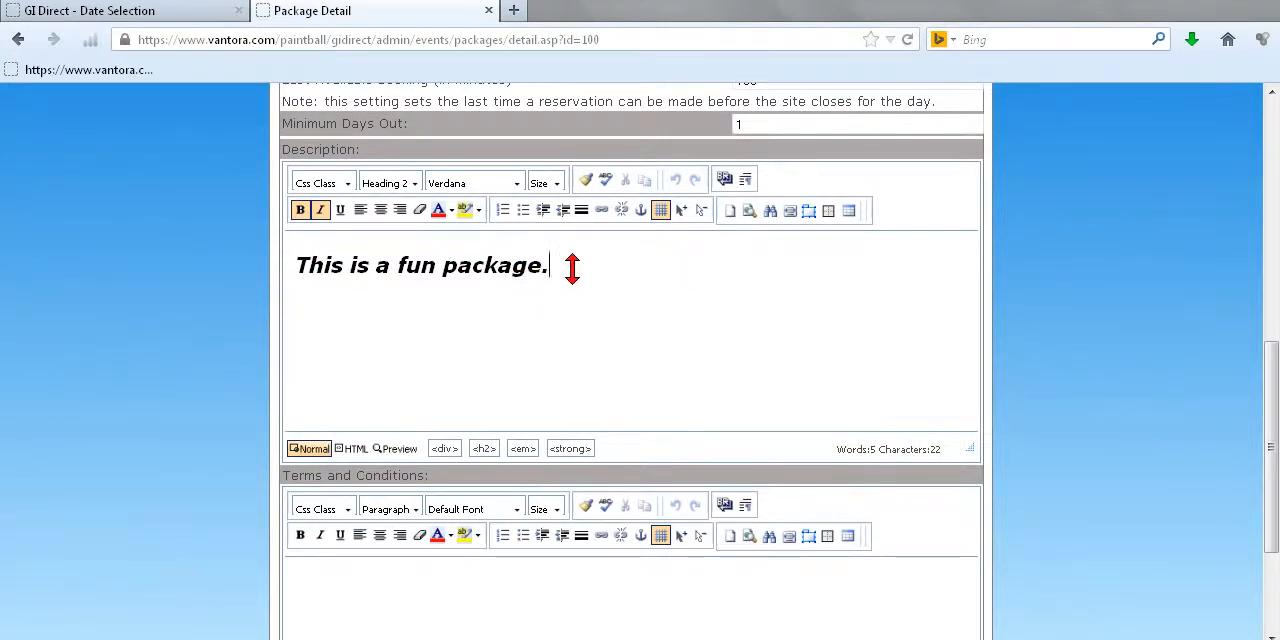
pyautogui.moveTo(572, 267); pyautogui.dragTo(440, 266)
pyautogui.click(665, 409)
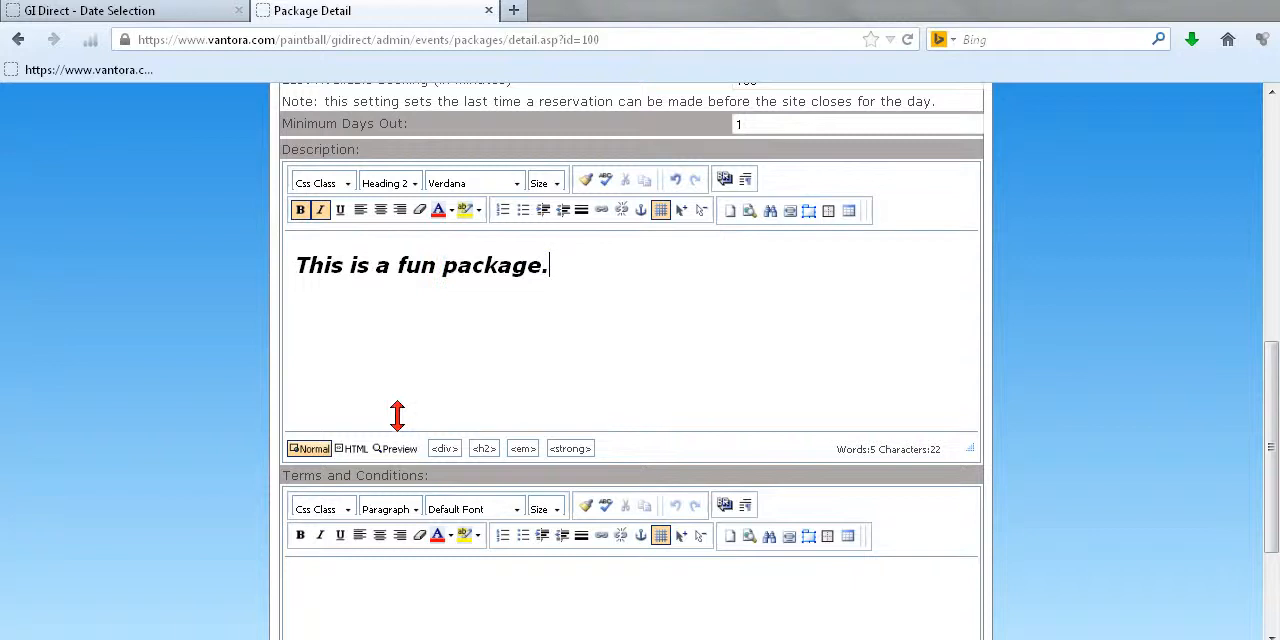
pyautogui.click(353, 449)
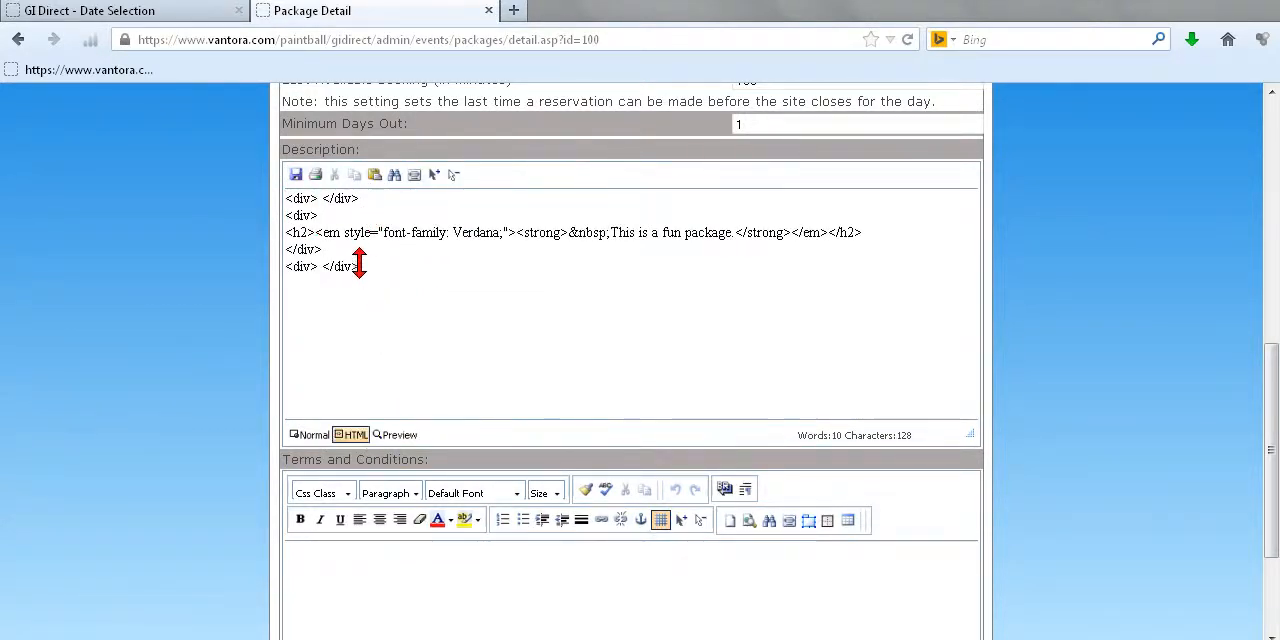
# Step: Replace the Description's existing HTML with the copied template code, and return the editor to its Normal view
pyautogui.moveTo(360, 266); pyautogui.dragTo(272, 160)
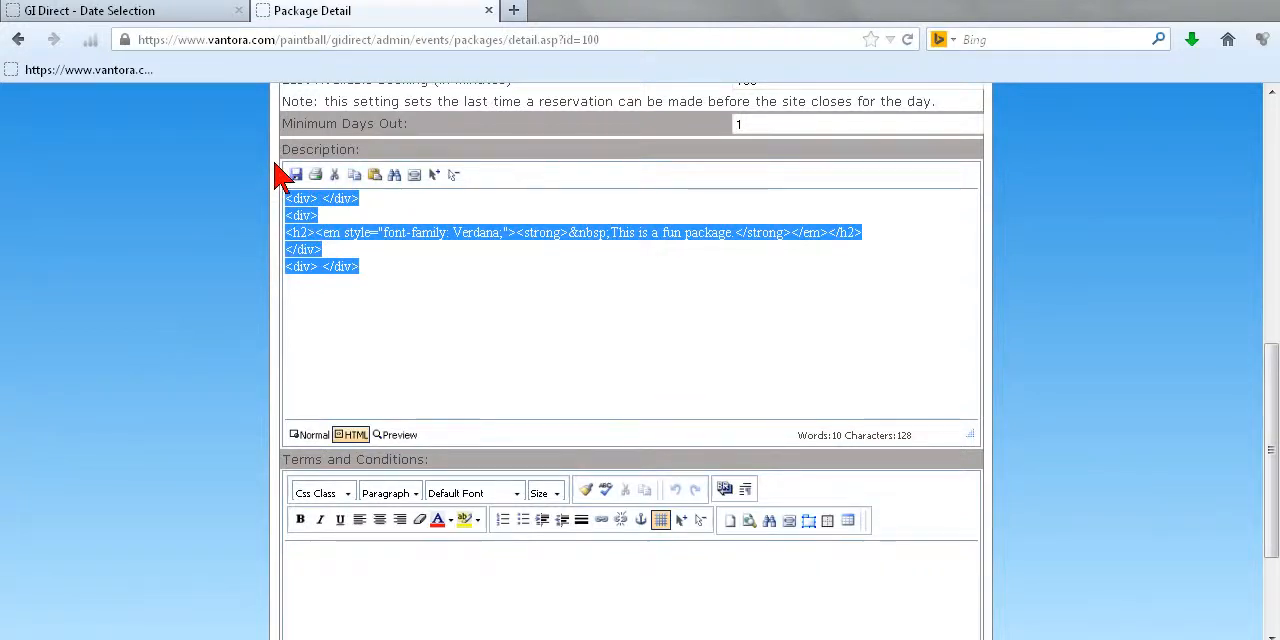
pyautogui.press('Delete')
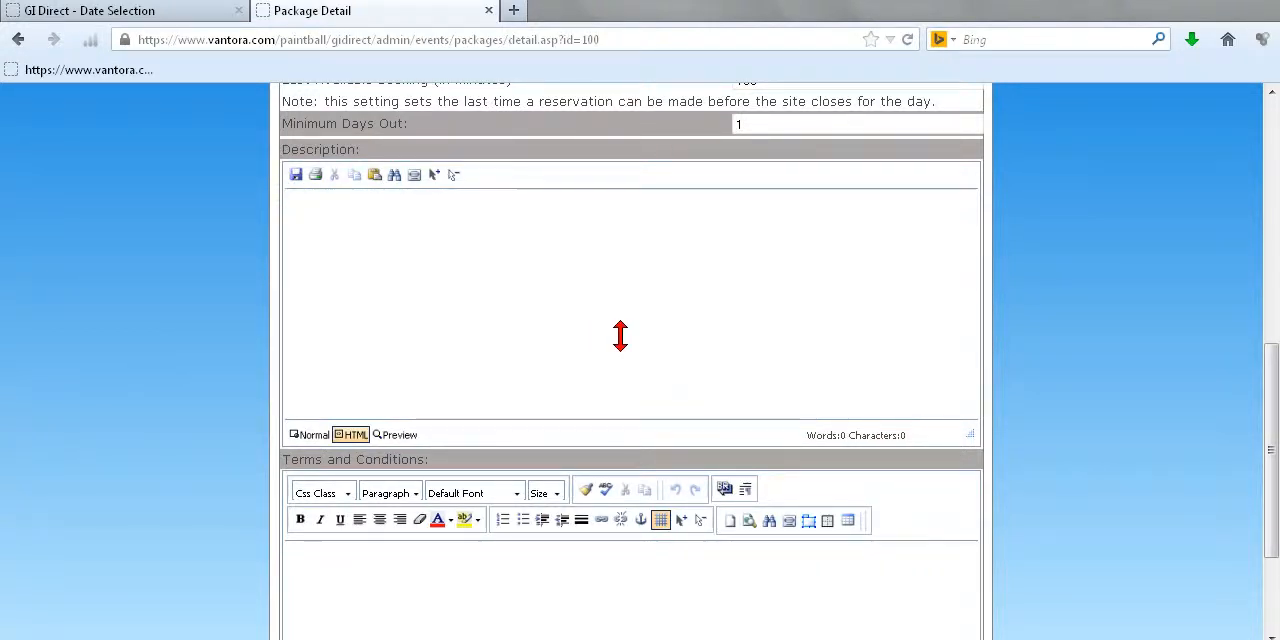
pyautogui.rightClick(440, 255)
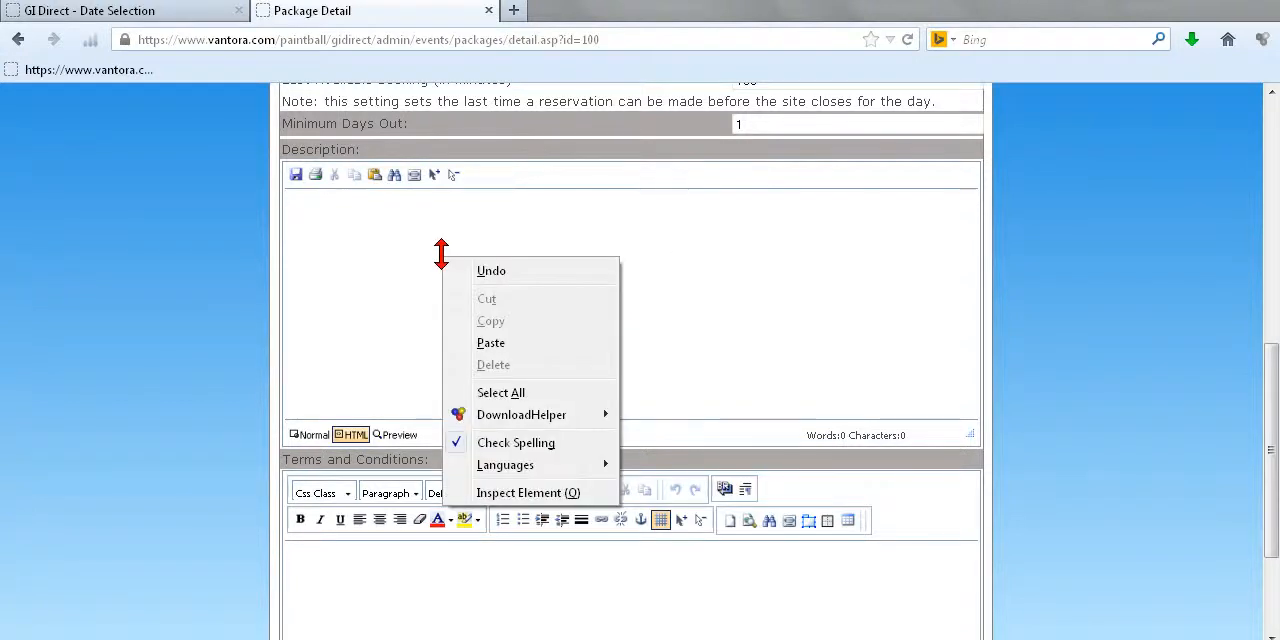
pyautogui.click(600, 343)
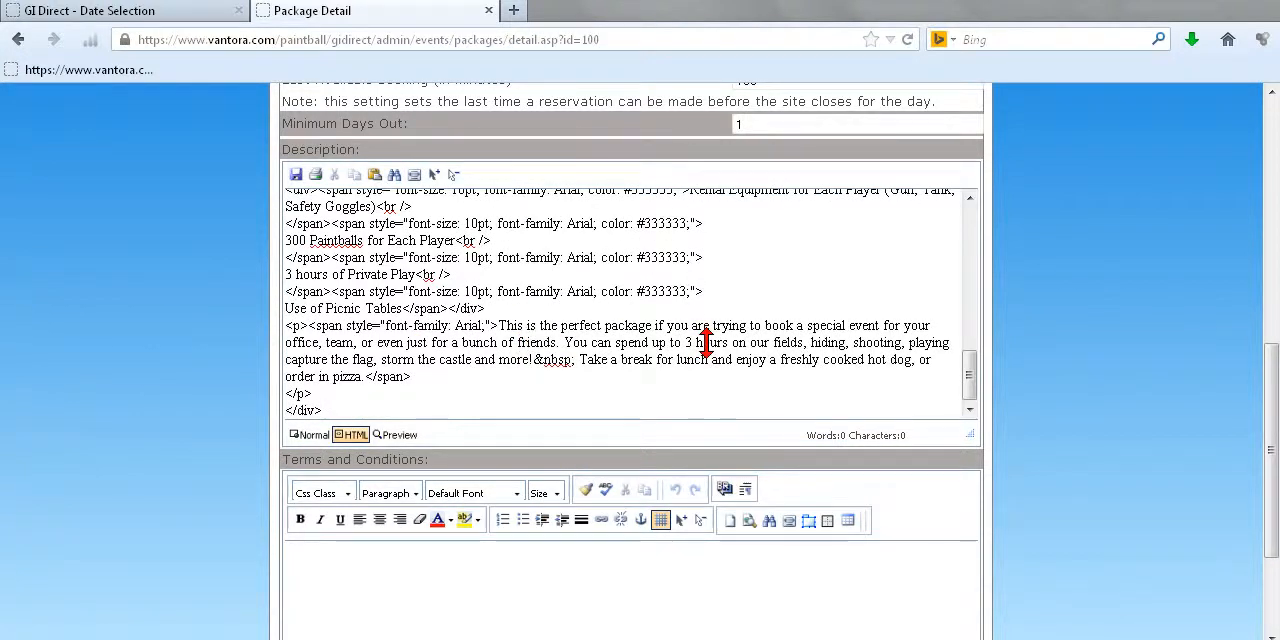
pyautogui.moveTo(975, 380)
pyautogui.mouseDown()
pyautogui.moveTo(975, 228)
pyautogui.moveTo(977, 375)
pyautogui.mouseUp()
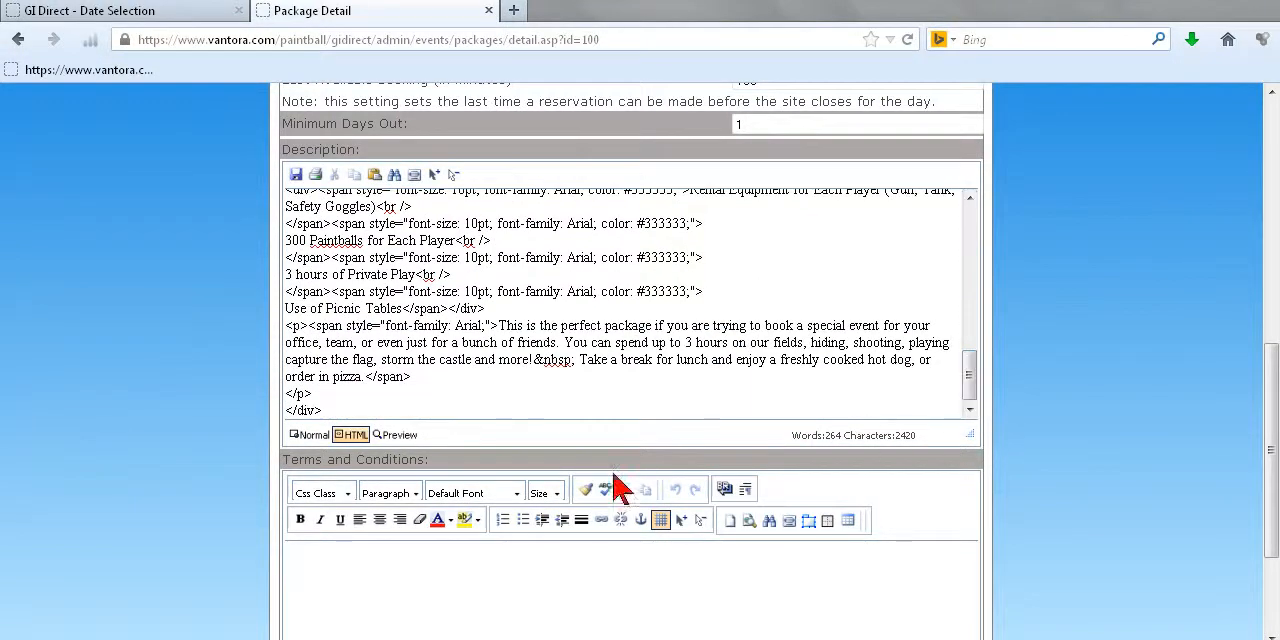
pyautogui.click(308, 436)
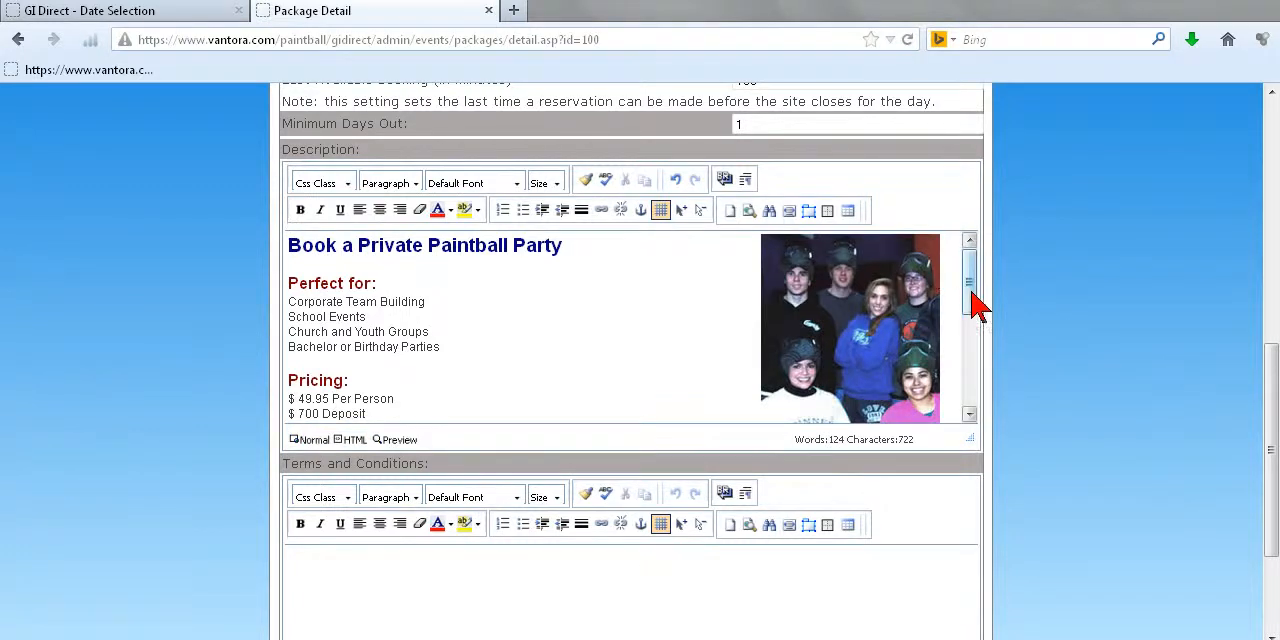
pyautogui.moveTo(971, 286)
pyautogui.mouseDown()
pyautogui.moveTo(980, 405)
pyautogui.moveTo(966, 257)
pyautogui.mouseUp()
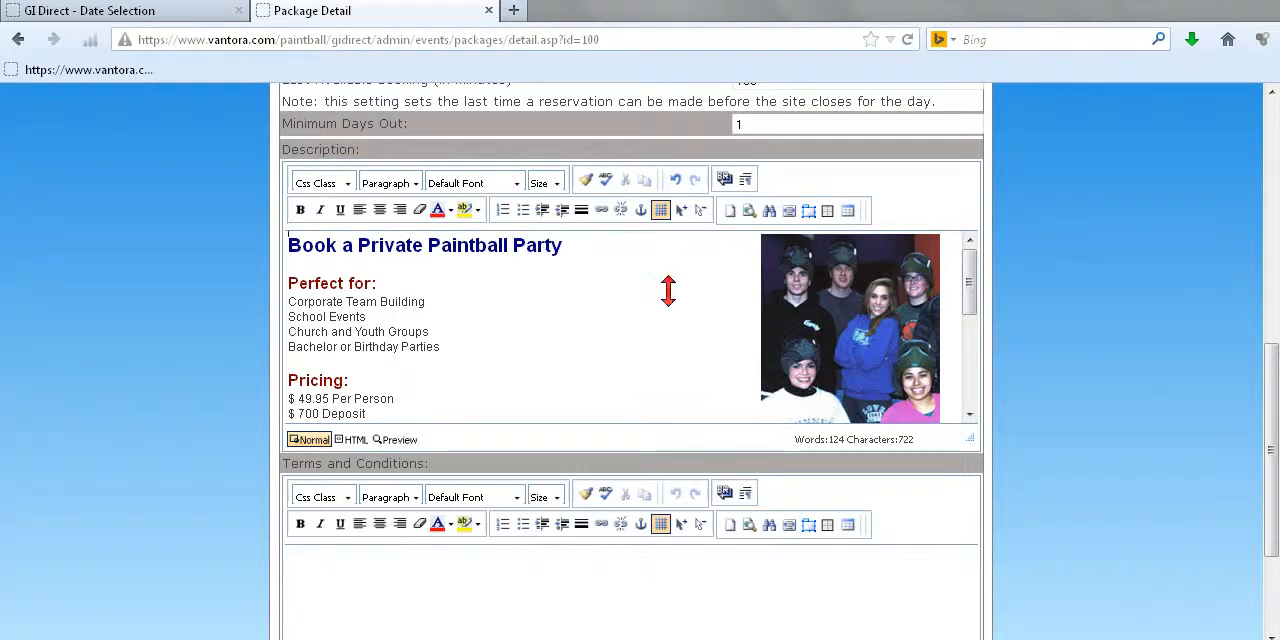
# Step: Change the word "Private" in the description's heading to make it read "Book a Birthday Paintball Party"
pyautogui.moveTo(357, 245); pyautogui.dragTo(422, 238)
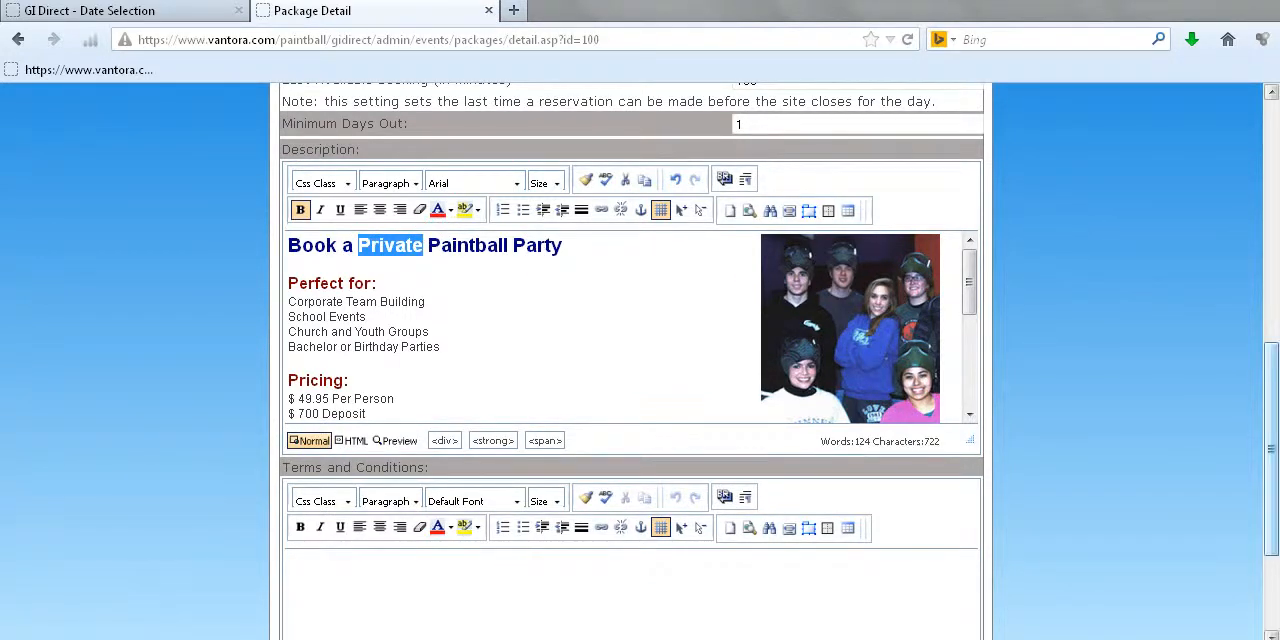
pyautogui.write('Bri')
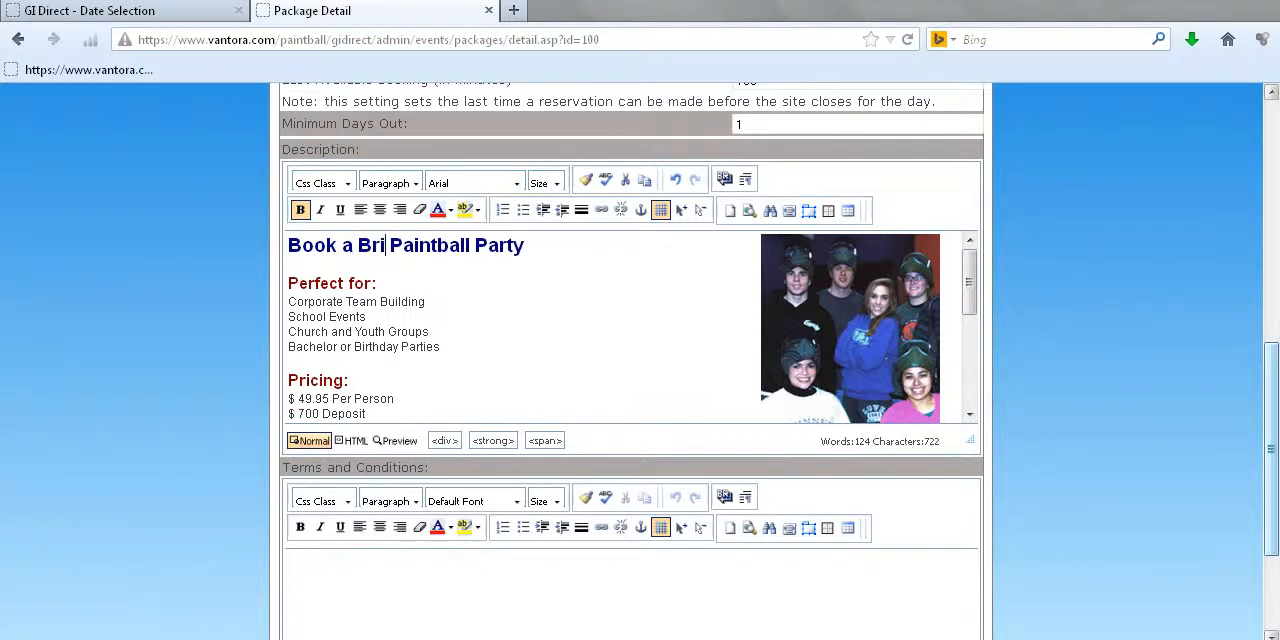
pyautogui.press('BackSpace')
pyautogui.press('BackSpace')
pyautogui.write('i')
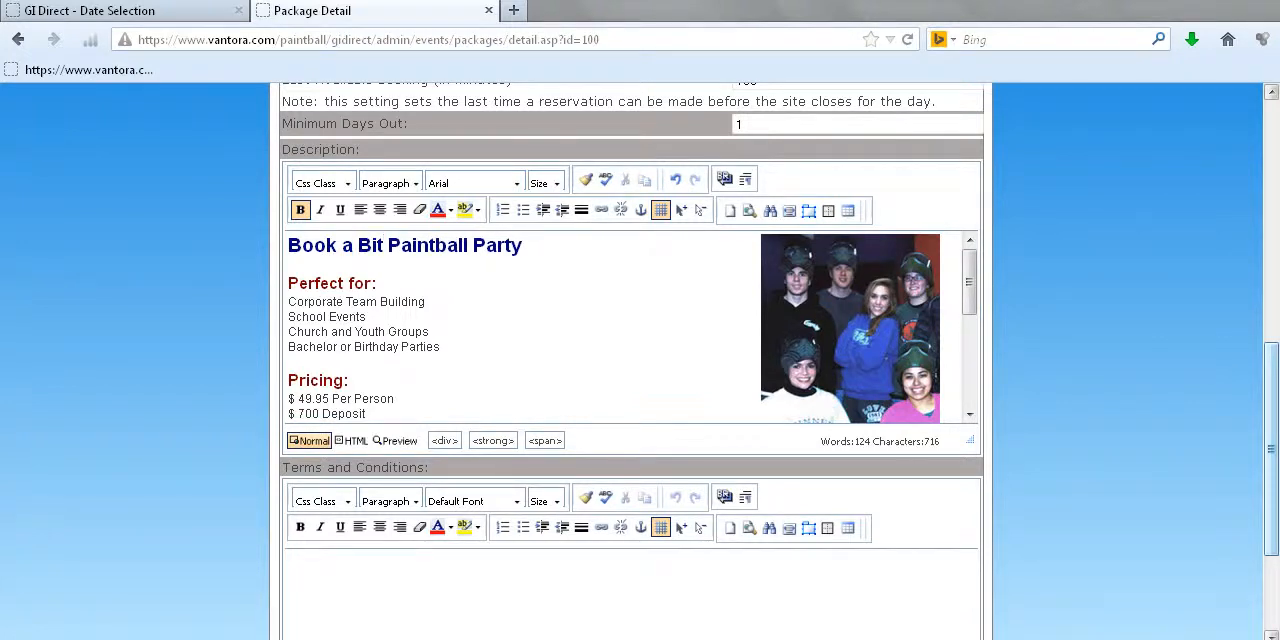
pyautogui.press('BackSpace')
pyautogui.write('rthday')
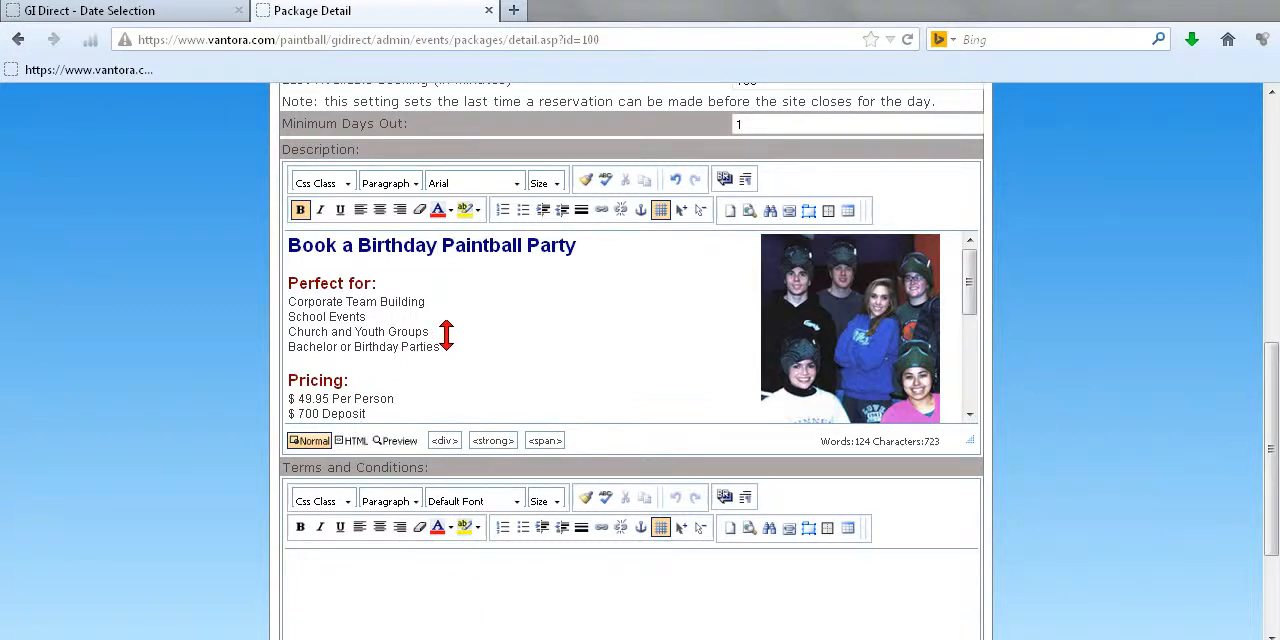
# Step: Replace "Corporate Team Building" under Perfect for with "Birthdays of all ages" and delete the three other entries there
pyautogui.moveTo(289, 303); pyautogui.dragTo(403, 299)
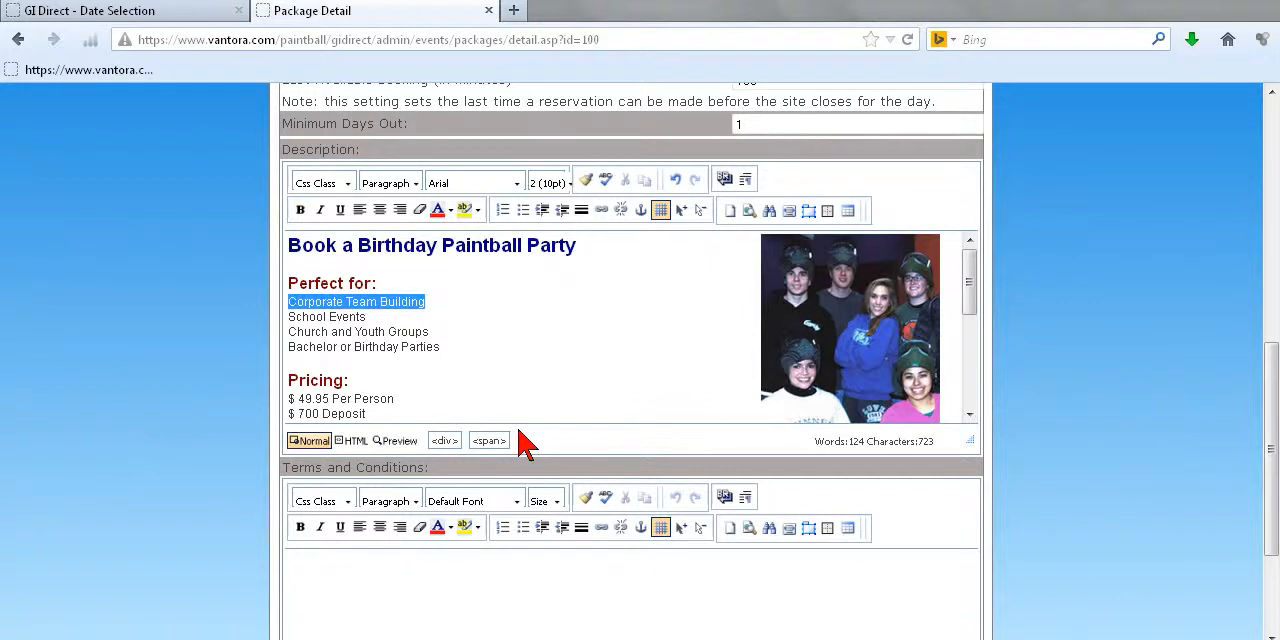
pyautogui.write('Birthdays of all ages')
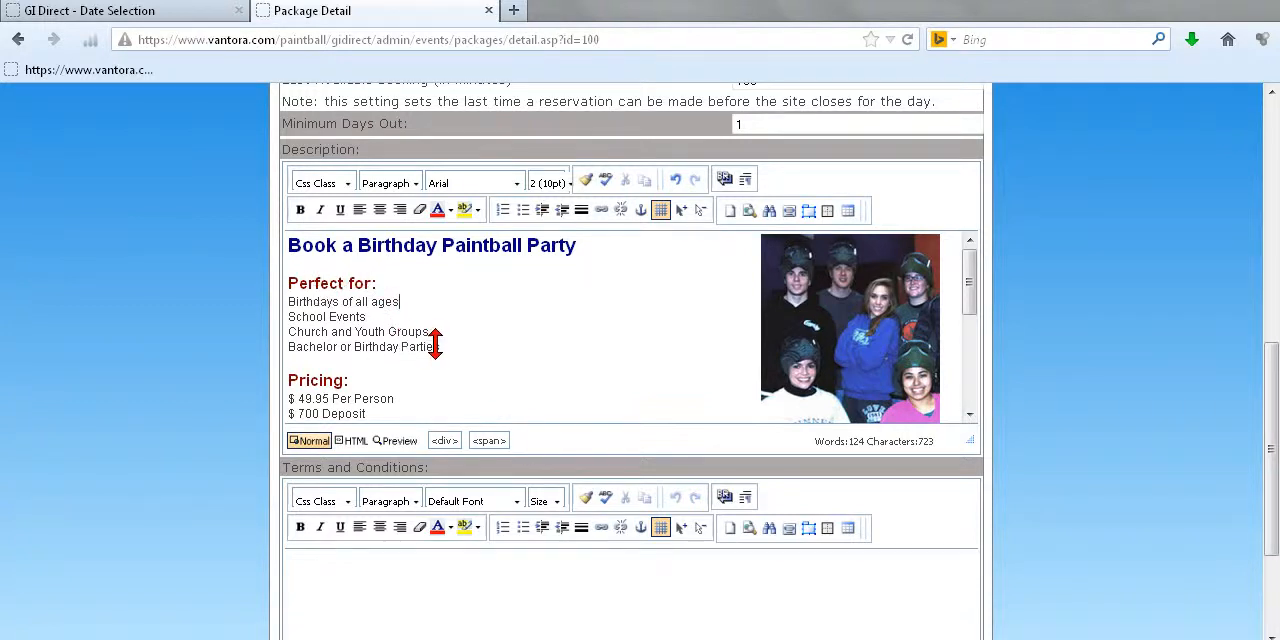
pyautogui.moveTo(438, 346); pyautogui.dragTo(286, 318)
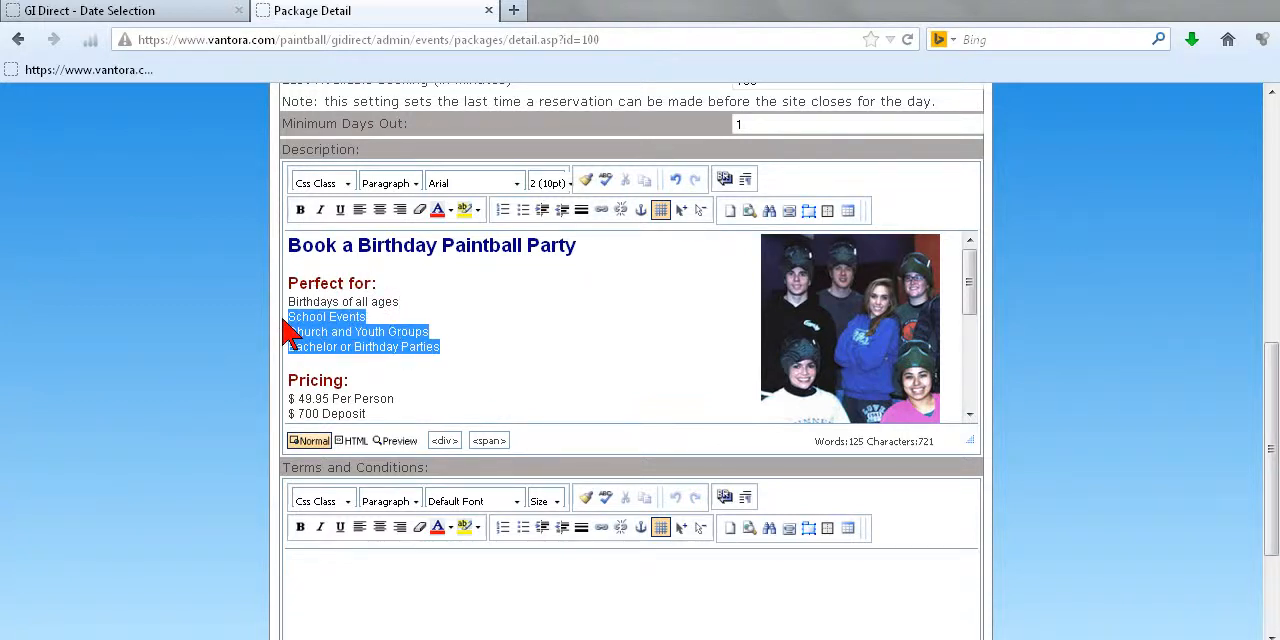
pyautogui.press('Delete')
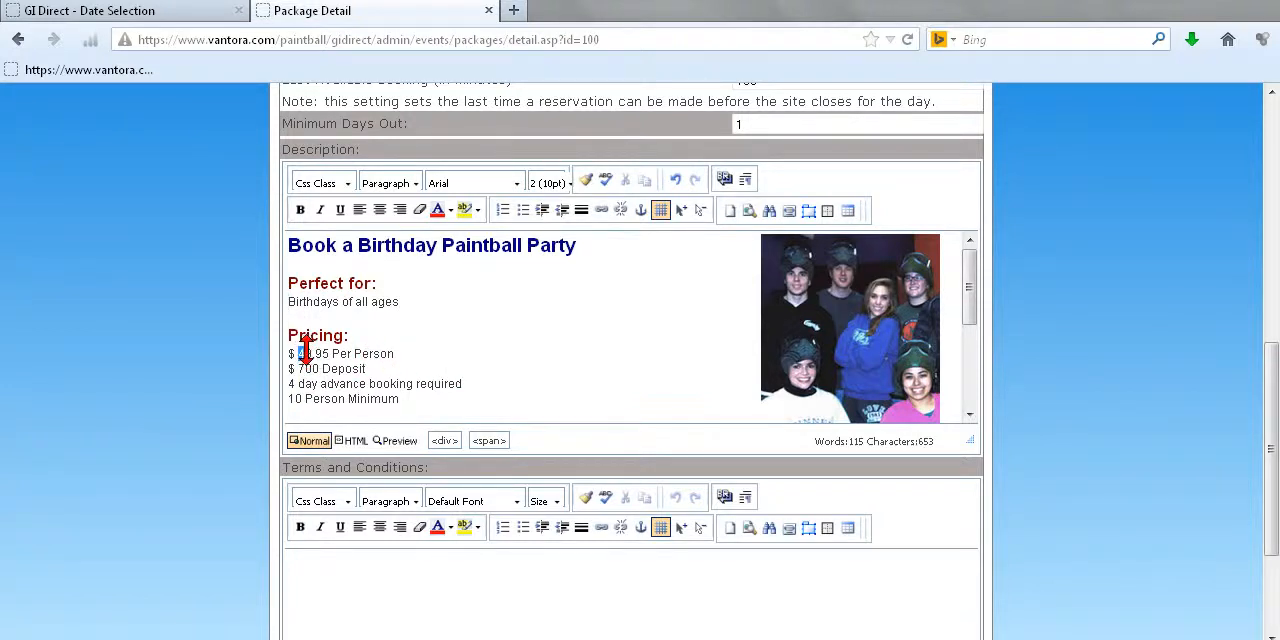
# Step: Set the description's pricing lines to "$ 39.95 Per Person" and "$ 10 per person Deposit"
pyautogui.write('3')
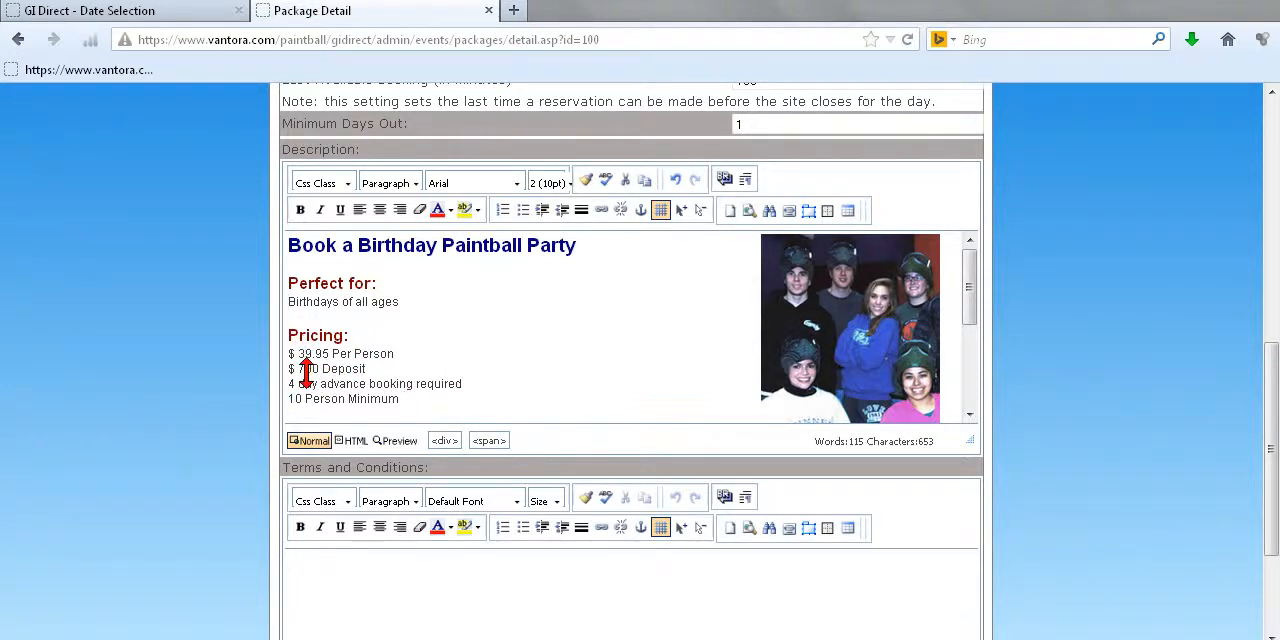
pyautogui.write('1')
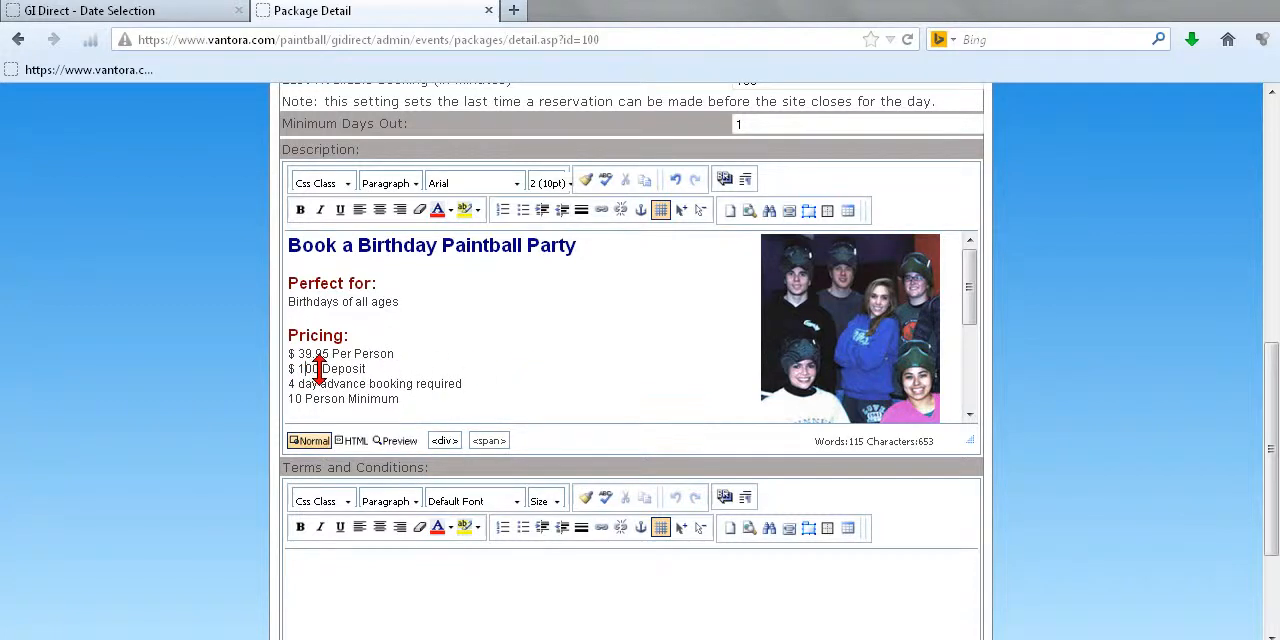
pyautogui.press('BackSpace')
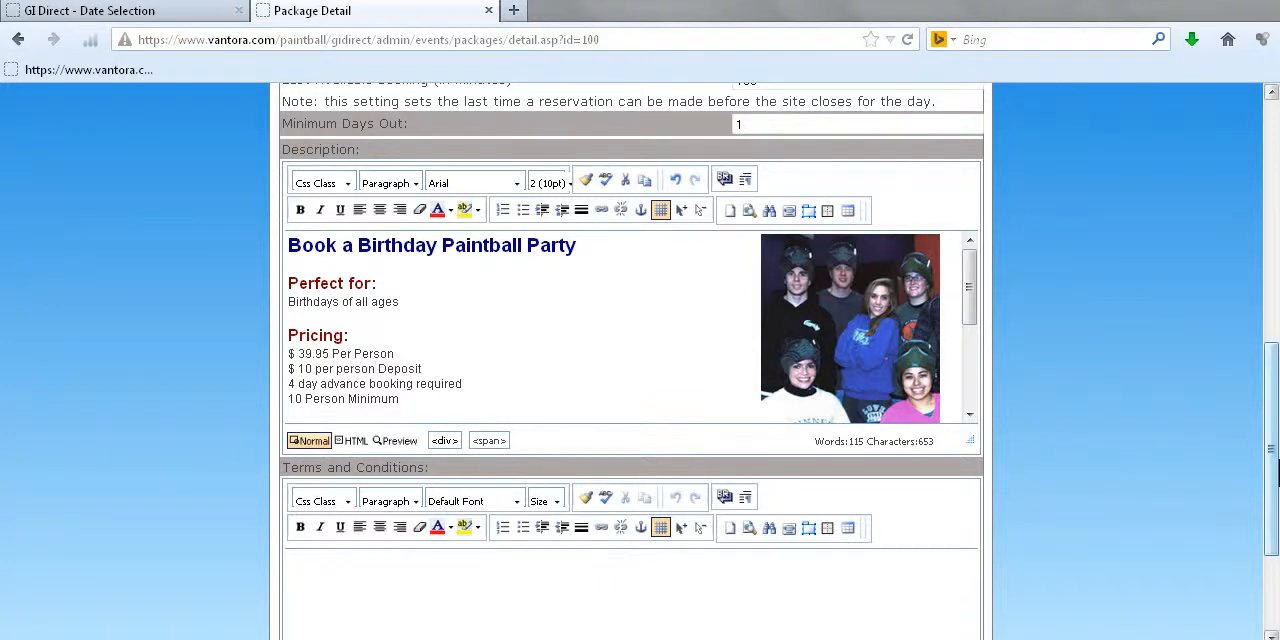
# Step: Set My Package's Payment Type to By Player with a Payment Amount of 10
pyautogui.moveTo(1266, 478); pyautogui.dragTo(1255, 229)
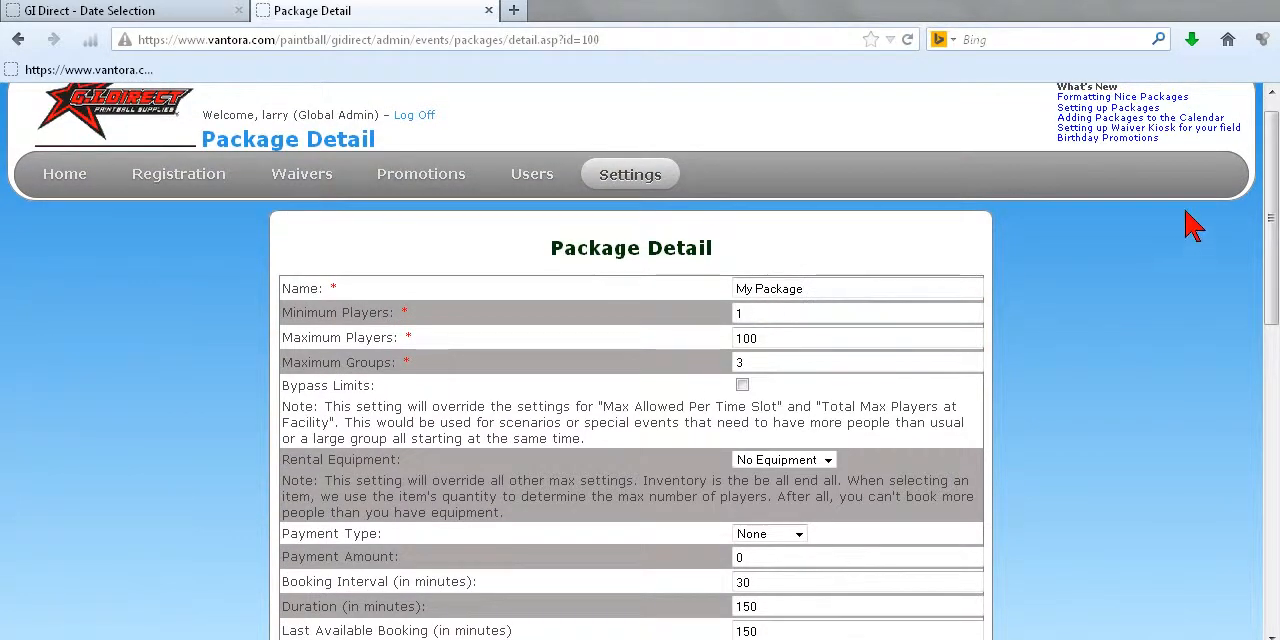
pyautogui.scroll(-3, 1272, 230)
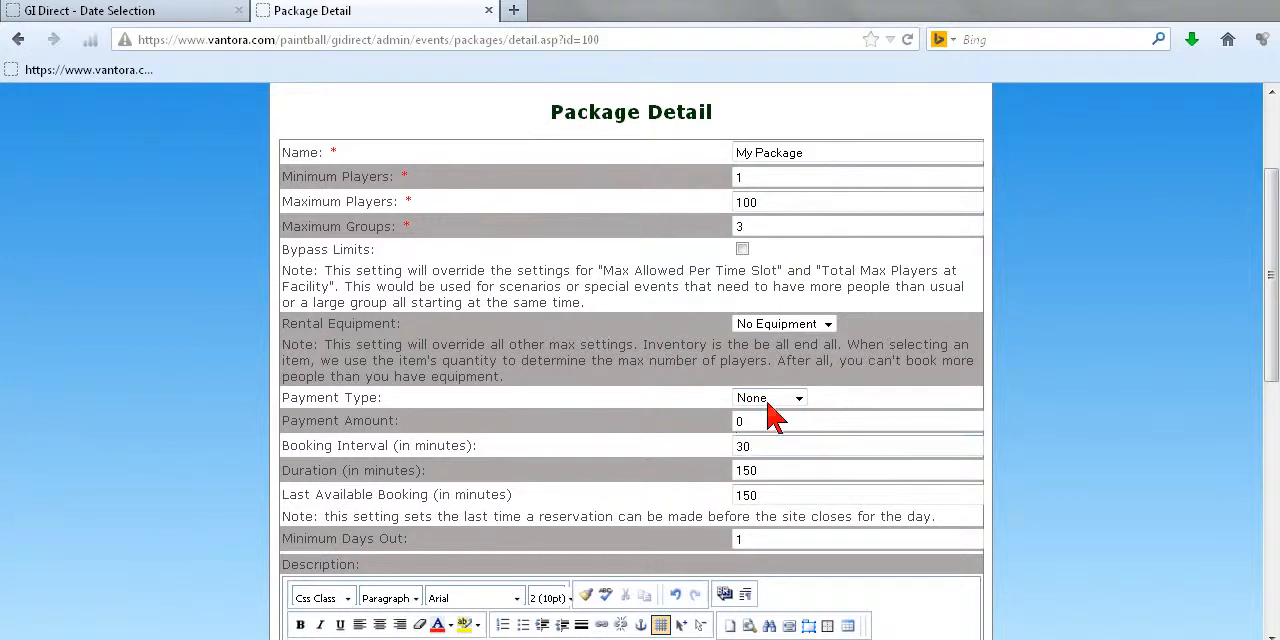
pyautogui.click(800, 399)
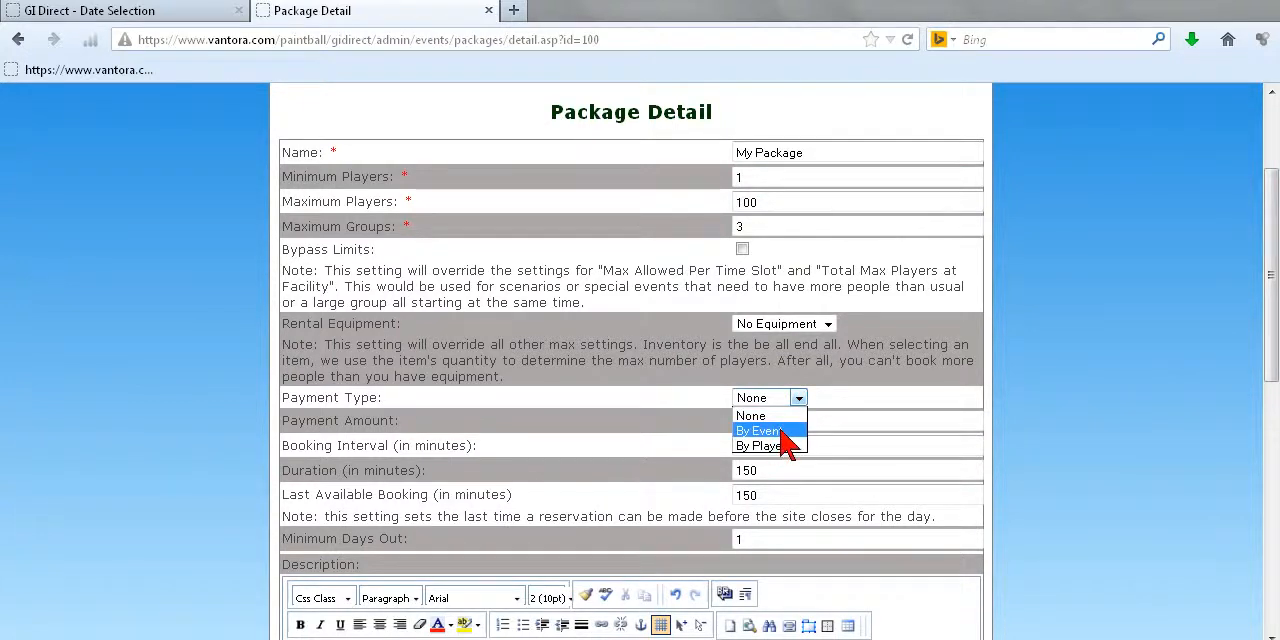
pyautogui.click(770, 445)
pyautogui.doubleClick(736, 420)
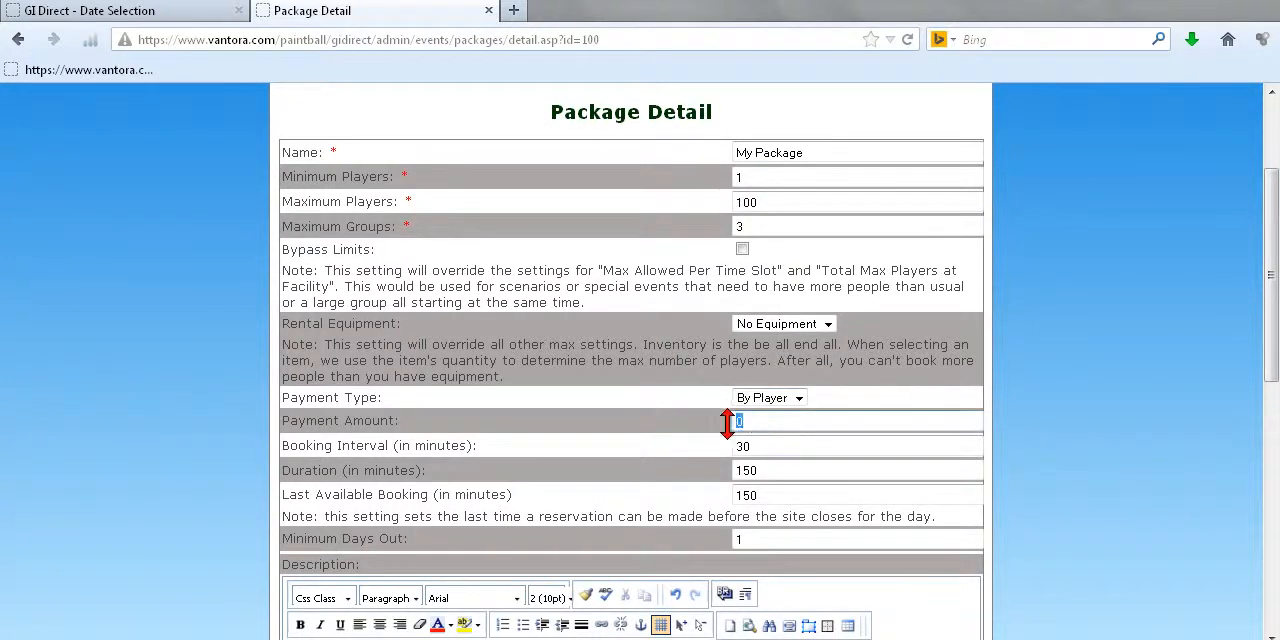
pyautogui.write('10')
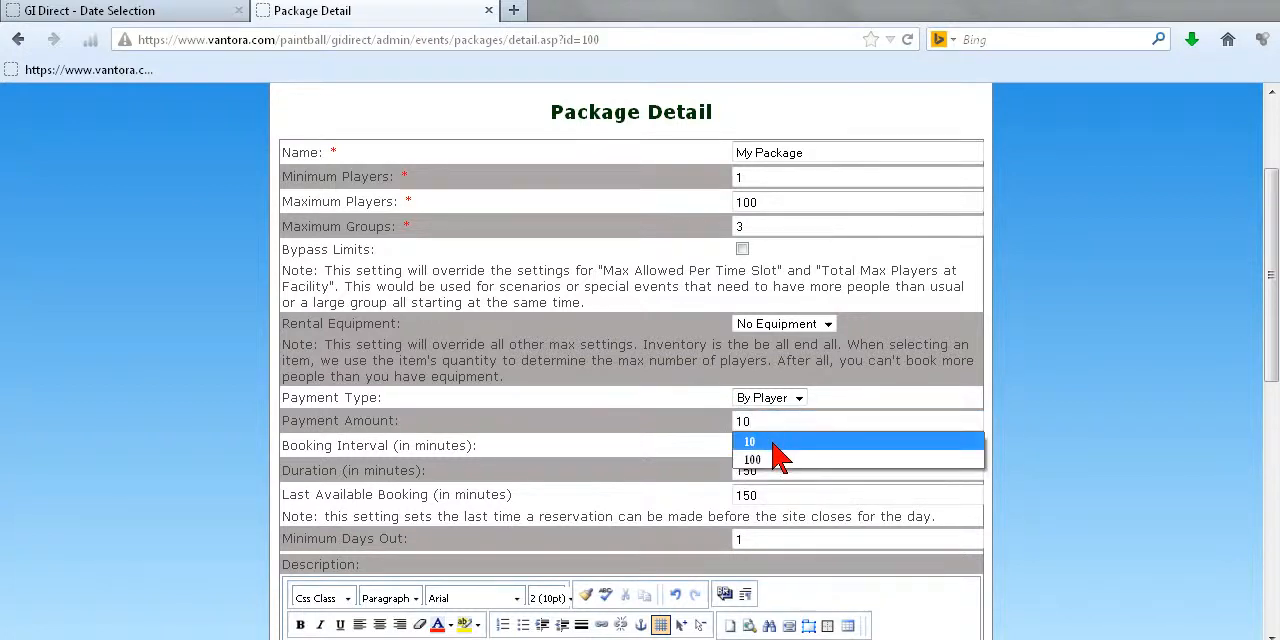
pyautogui.click(817, 448)
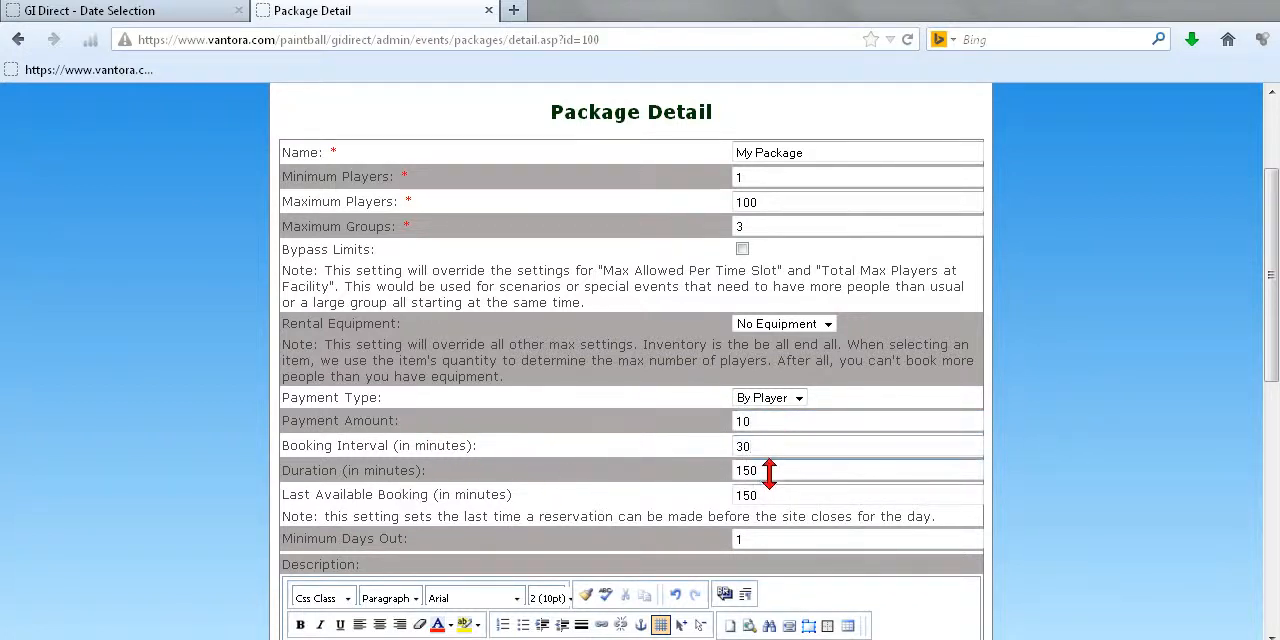
# Step: Check the description's pricing terms and set the package's Minimum Players to 10
pyautogui.scroll(-8, 586, 394)
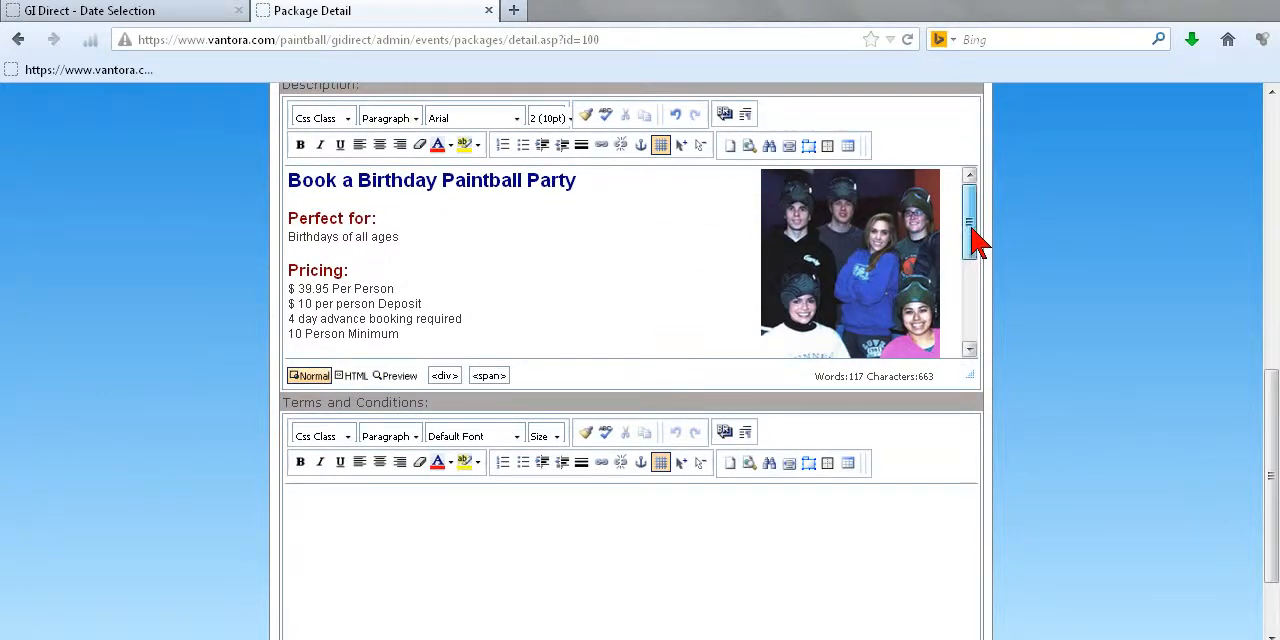
pyautogui.moveTo(967, 230)
pyautogui.mouseDown()
pyautogui.moveTo(979, 291)
pyautogui.moveTo(983, 229)
pyautogui.mouseUp()
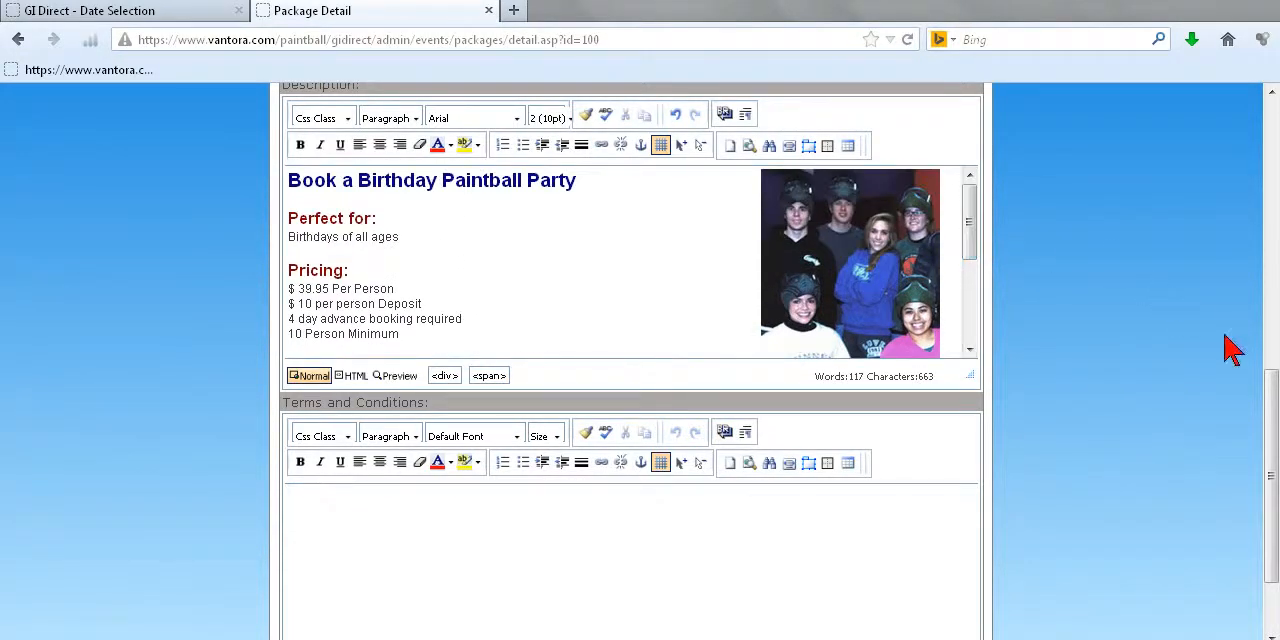
pyautogui.moveTo(1270, 418); pyautogui.dragTo(1270, 179)
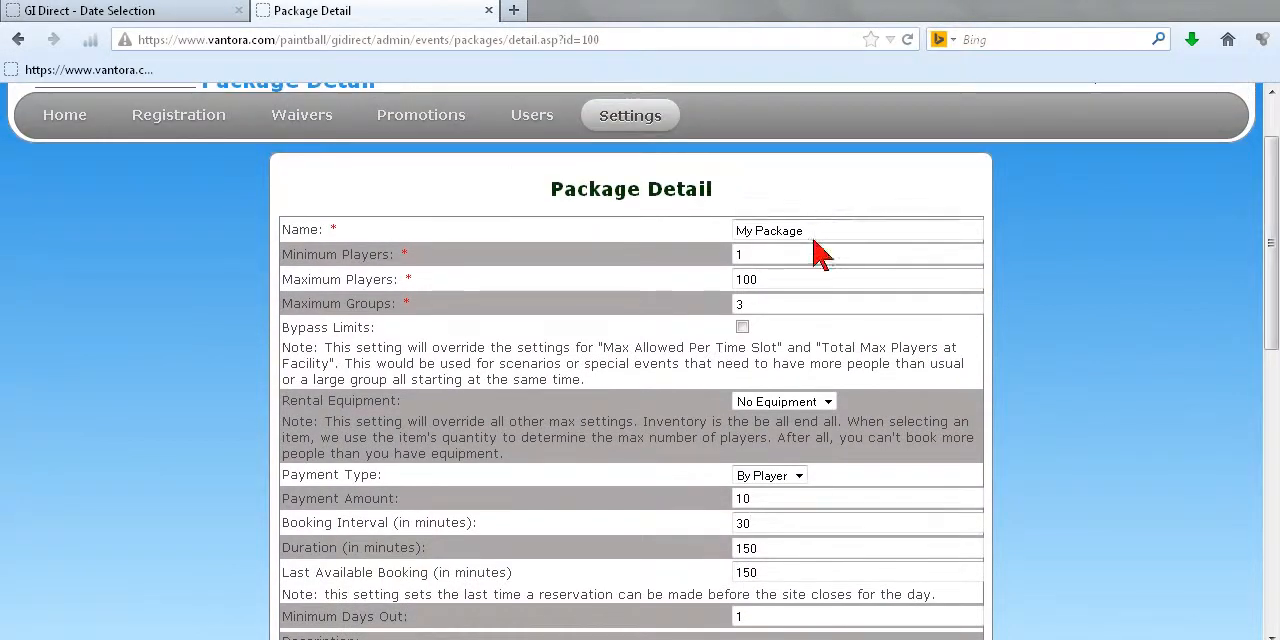
pyautogui.click(782, 254)
pyautogui.write('0')
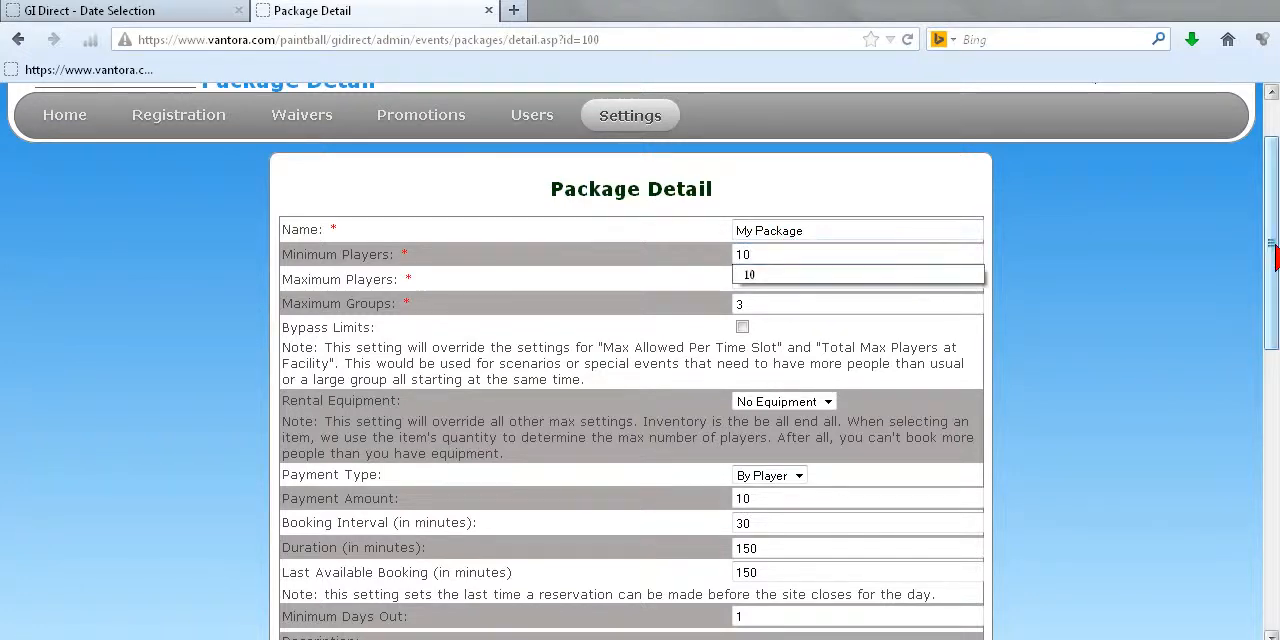
# Step: Review the rest of the package description and save the changes to My Package
pyautogui.moveTo(1270, 250); pyautogui.dragTo(1256, 461)
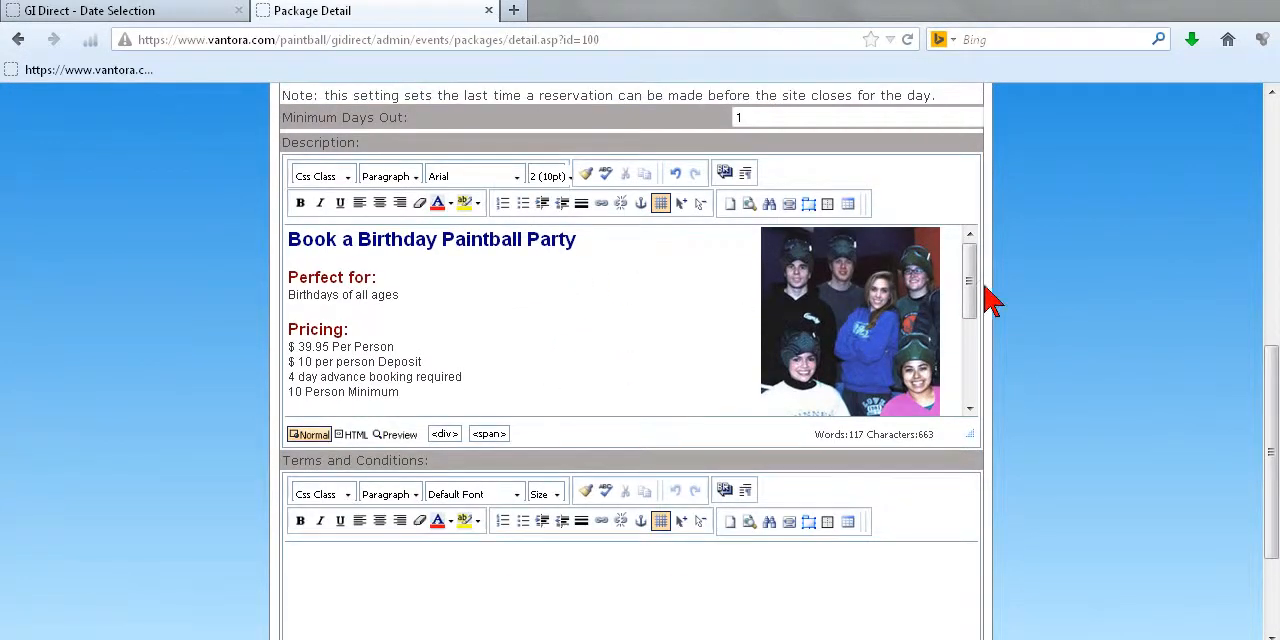
pyautogui.moveTo(971, 277); pyautogui.dragTo(976, 379)
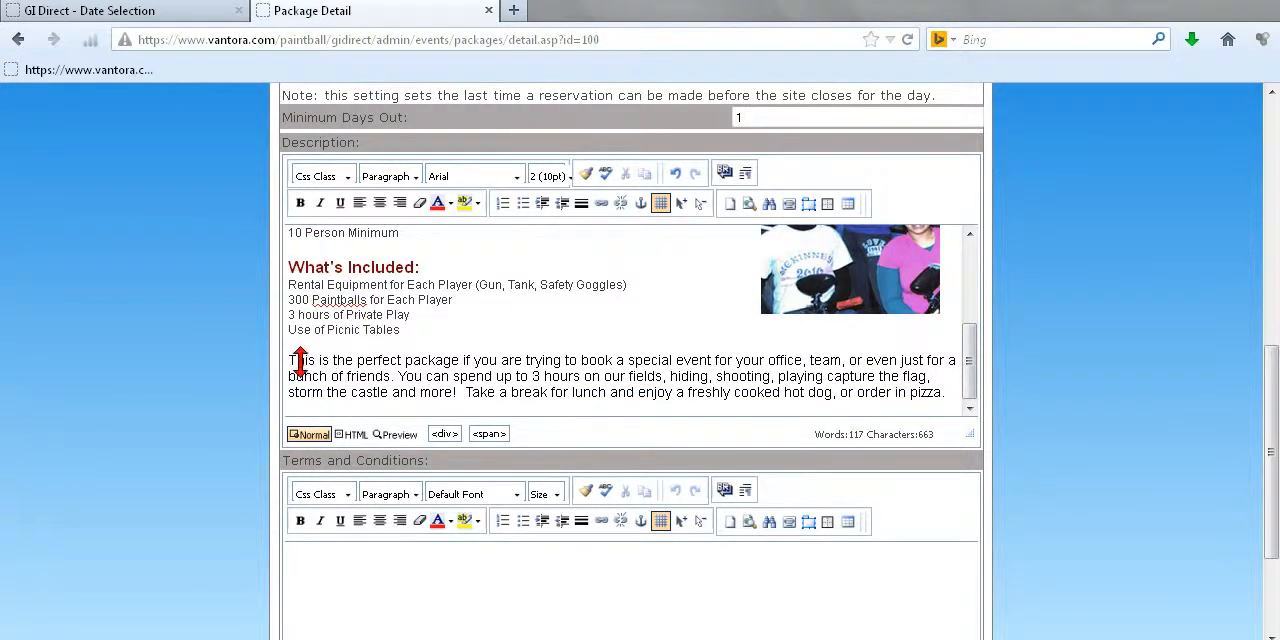
pyautogui.moveTo(971, 391); pyautogui.dragTo(971, 353)
pyautogui.moveTo(1272, 380); pyautogui.dragTo(1275, 475)
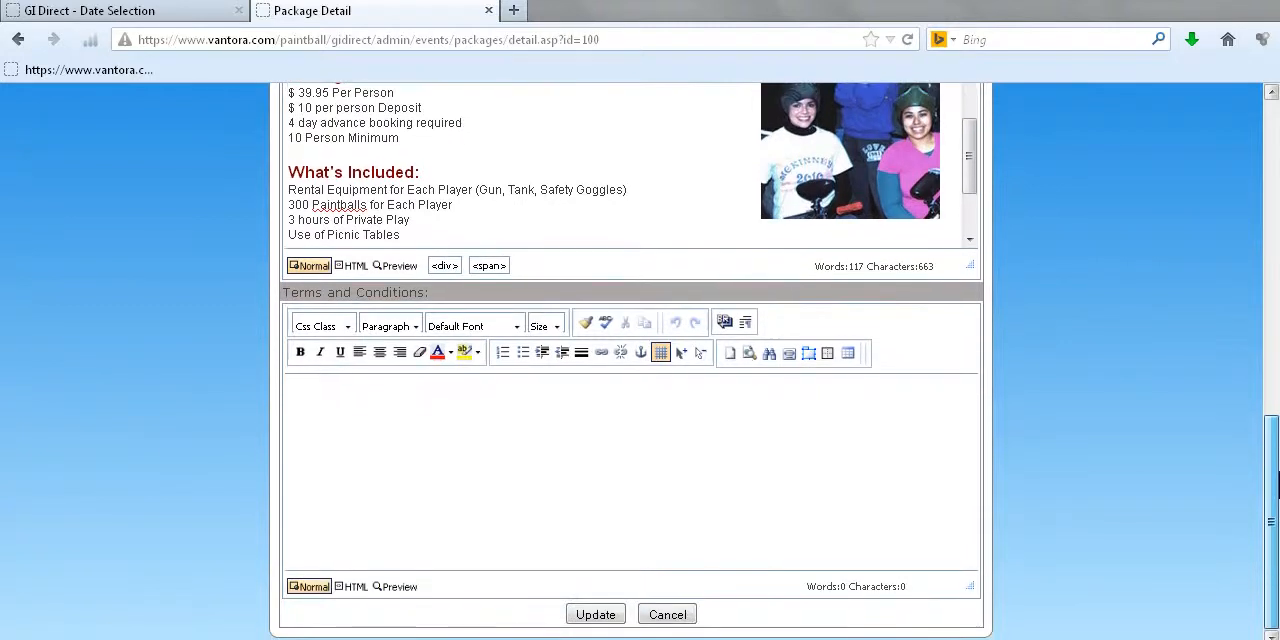
pyautogui.click(598, 616)
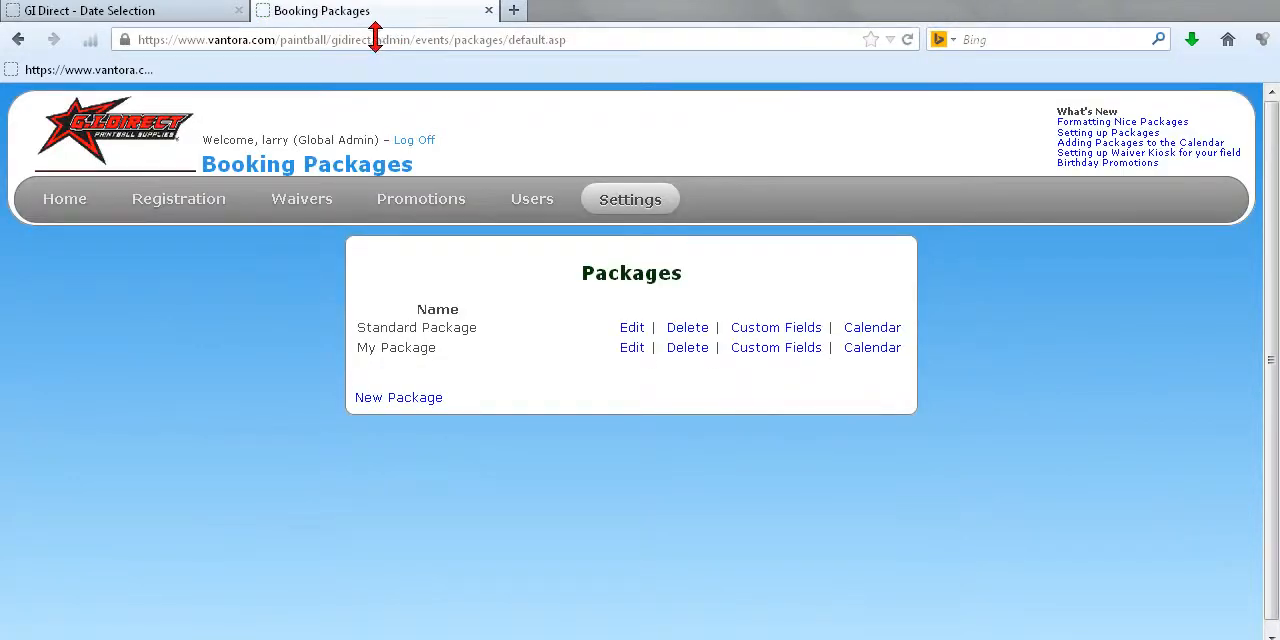
# Step: Switch to the public registration calendar, list it by package, and examine how My Package's new description appears
pyautogui.click(175, 11)
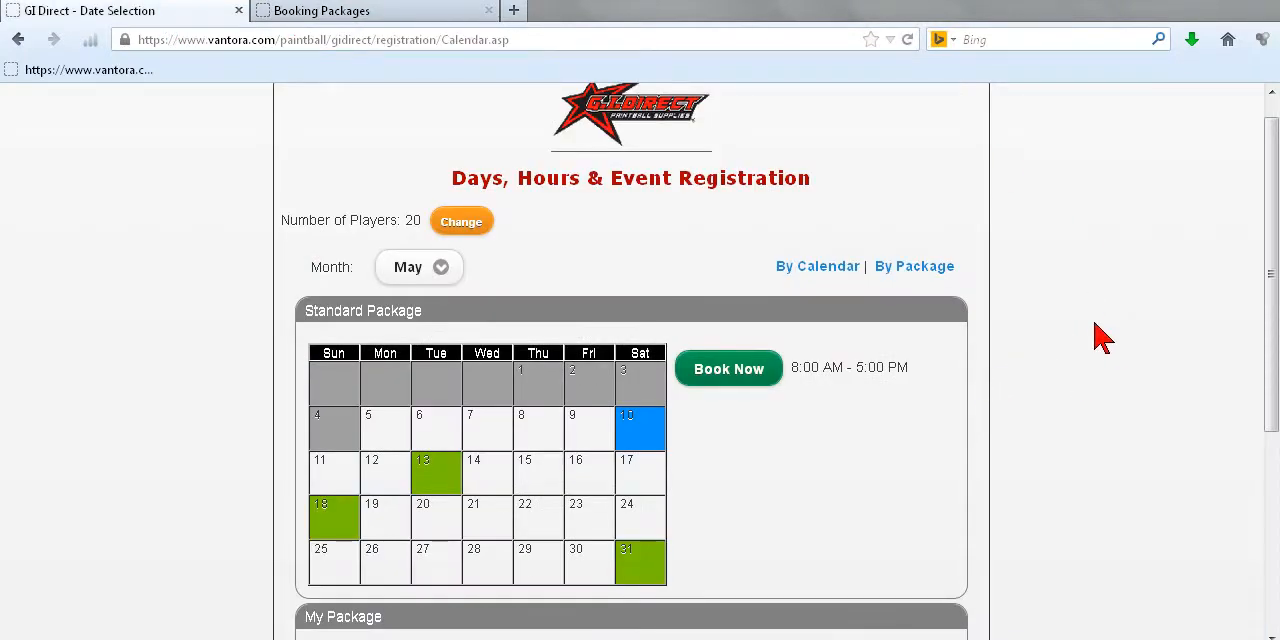
pyautogui.click(918, 268)
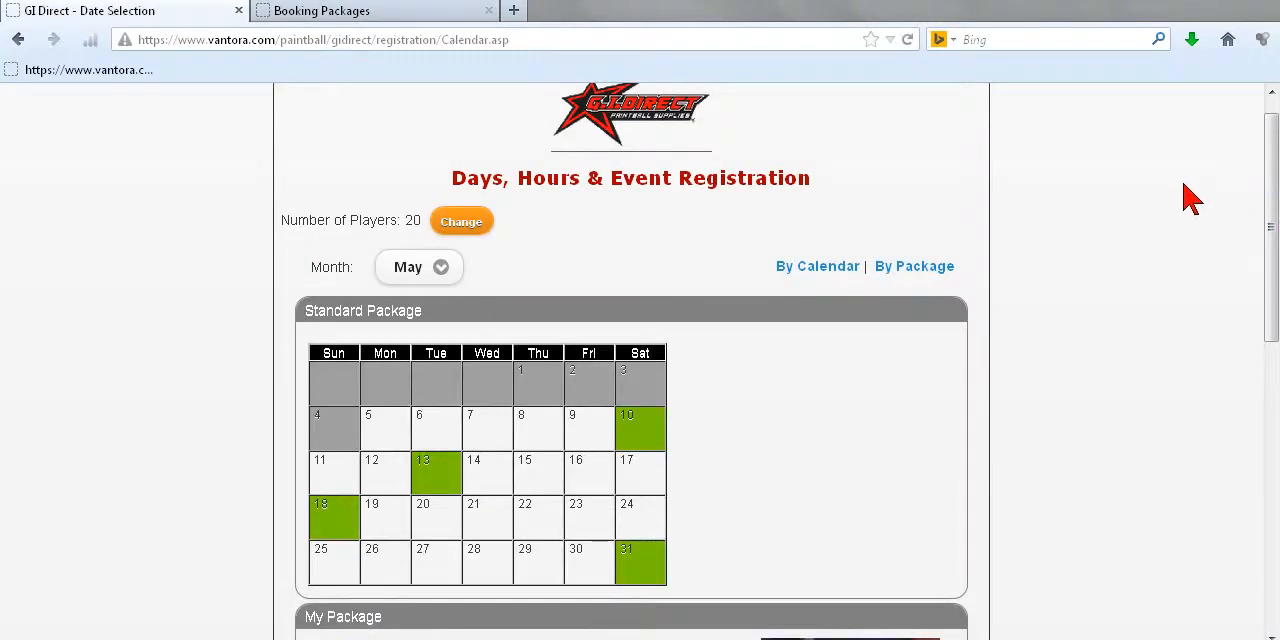
pyautogui.scroll(-4, 1190, 198)
pyautogui.scroll(3, 1154, 257)
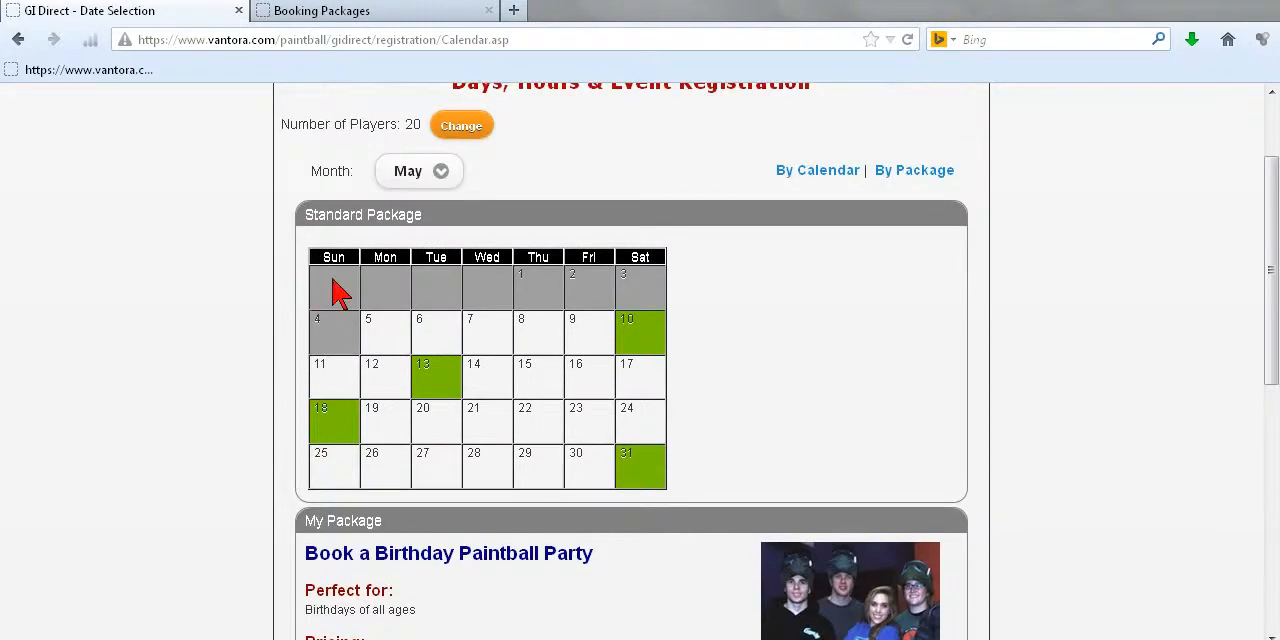
# Step: Review My Package's pricing, included items, photo and calendar on the public registration page
pyautogui.scroll(-5, 1203, 340)
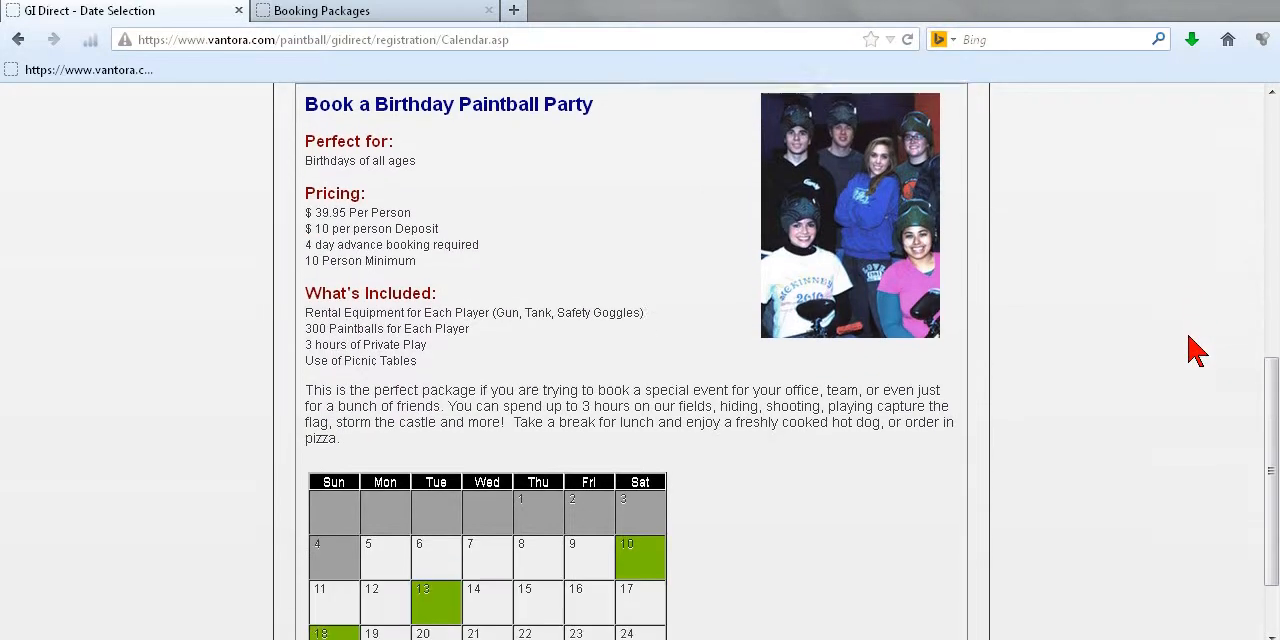
pyautogui.scroll(1, 1105, 377)
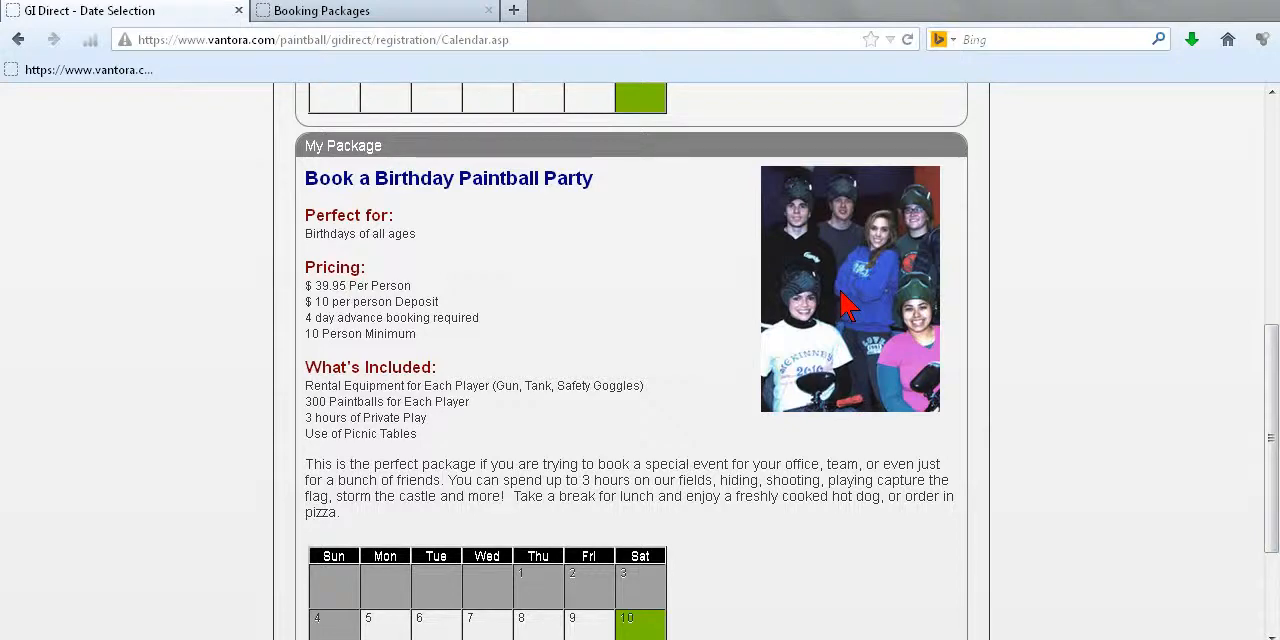
pyautogui.scroll(1, 1188, 293)
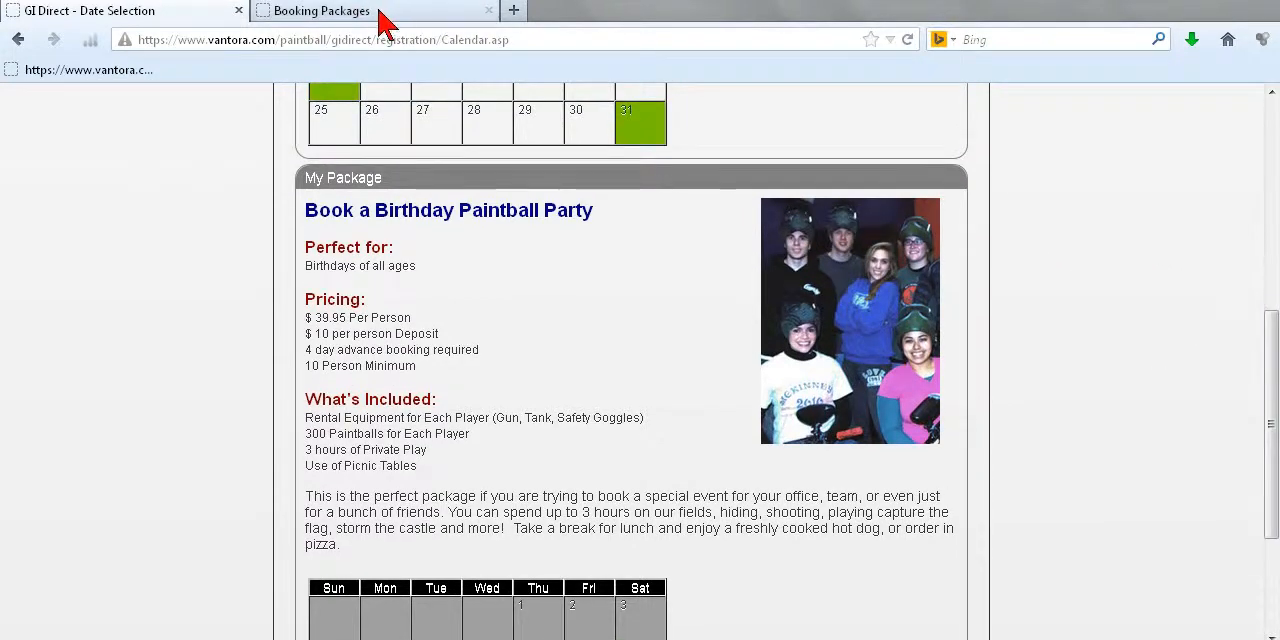
# Step: Switch back to the admin site and open the Package Formatting article from What's New
pyautogui.click(349, 12)
pyautogui.click(1131, 122)
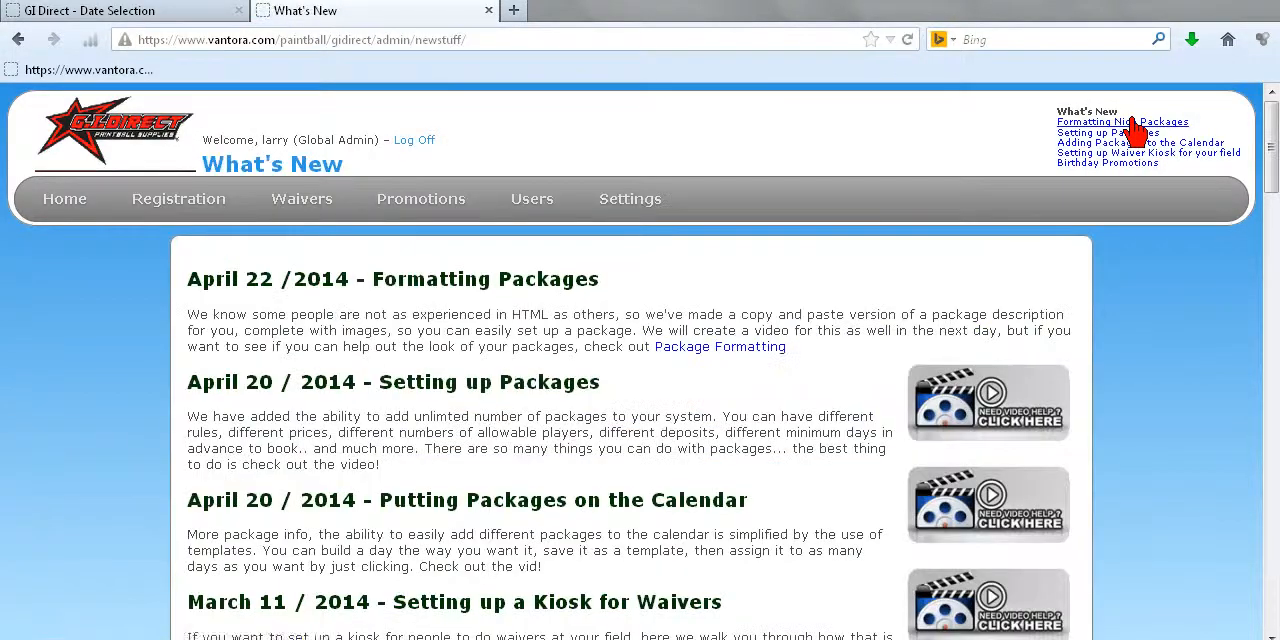
pyautogui.scroll(-2, 749, 252)
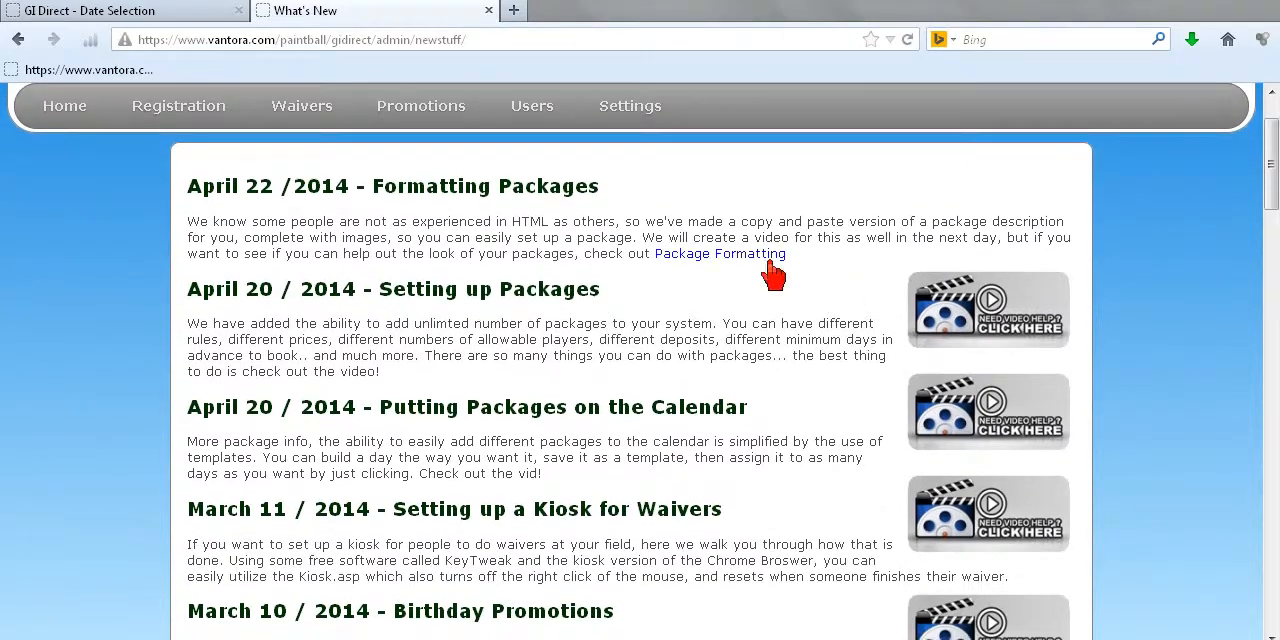
pyautogui.click(705, 254)
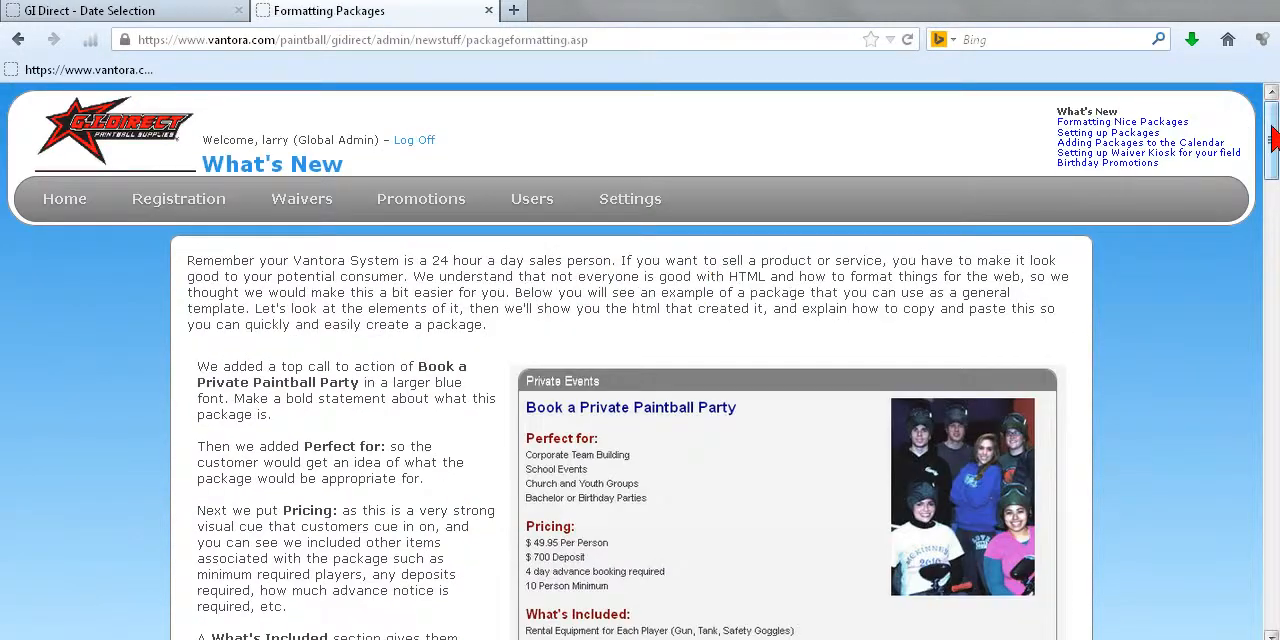
# Step: Copy the file name IndoorAstroturf1.jpg from the stock images at the end of the Package Formatting article
pyautogui.scroll(-10, 693, 425)
pyautogui.moveTo(1278, 306); pyautogui.dragTo(1275, 582)
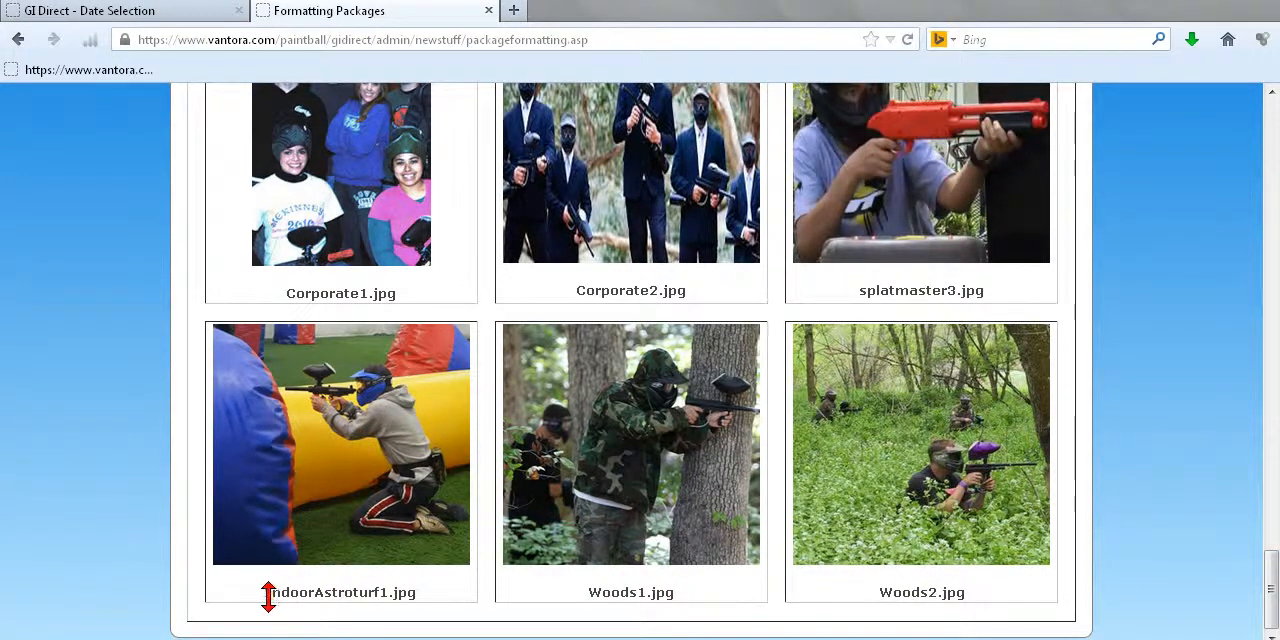
pyautogui.moveTo(269, 591); pyautogui.dragTo(437, 603)
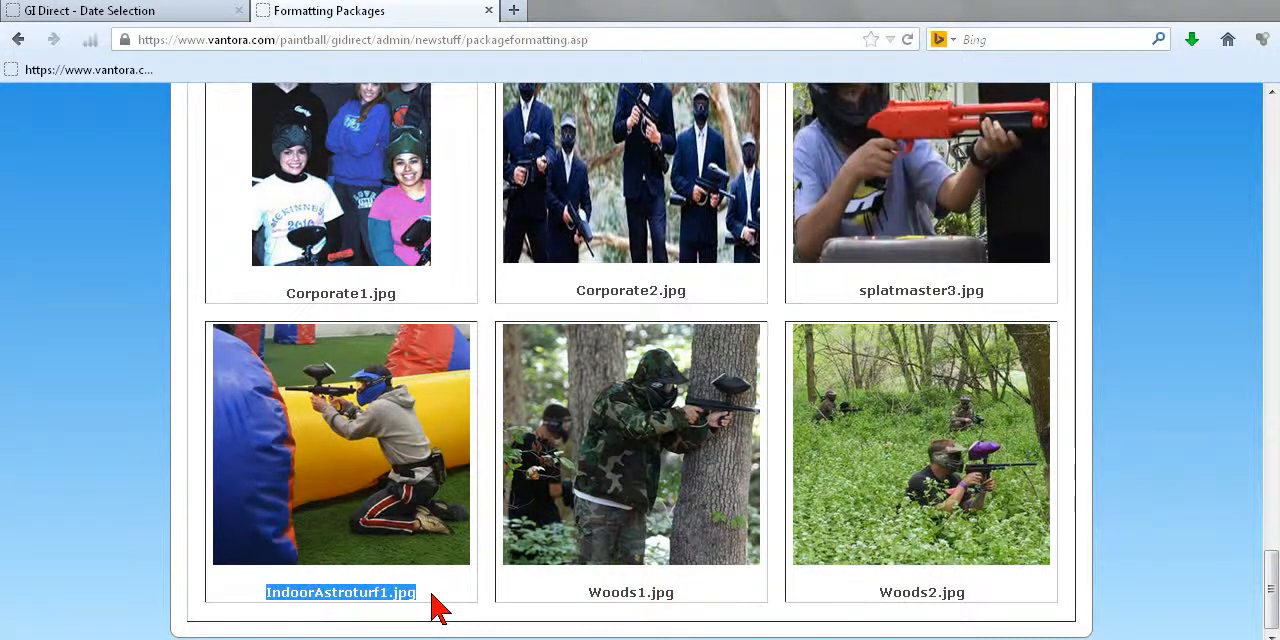
pyautogui.rightClick(372, 594)
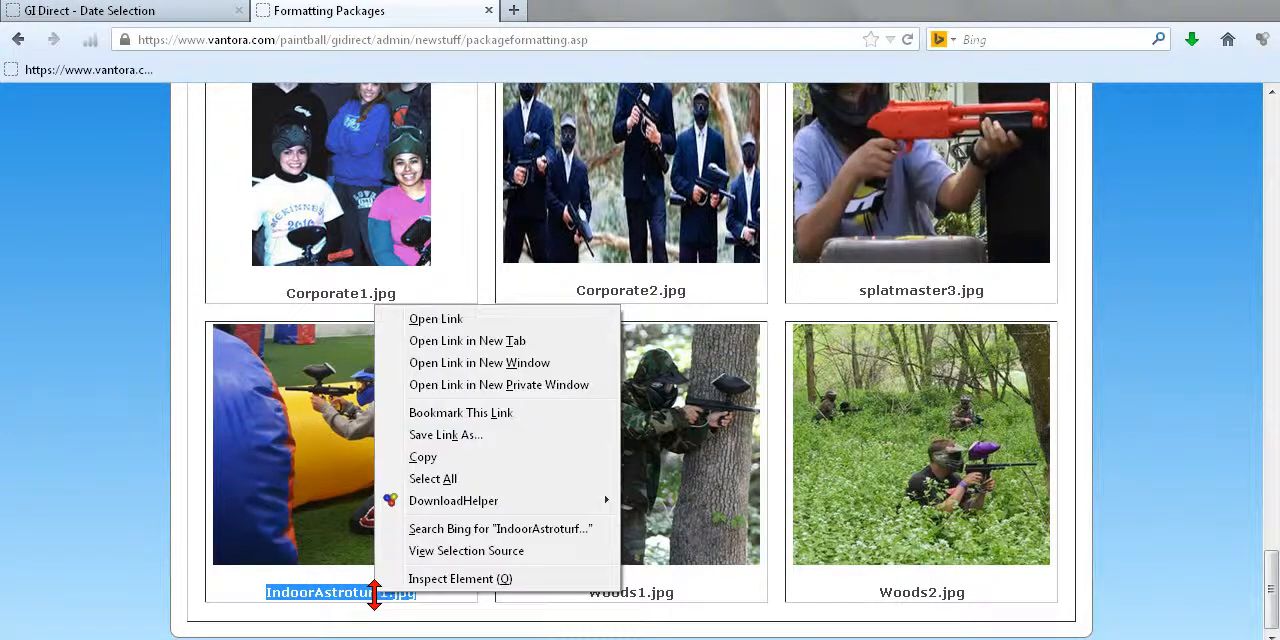
pyautogui.click(424, 458)
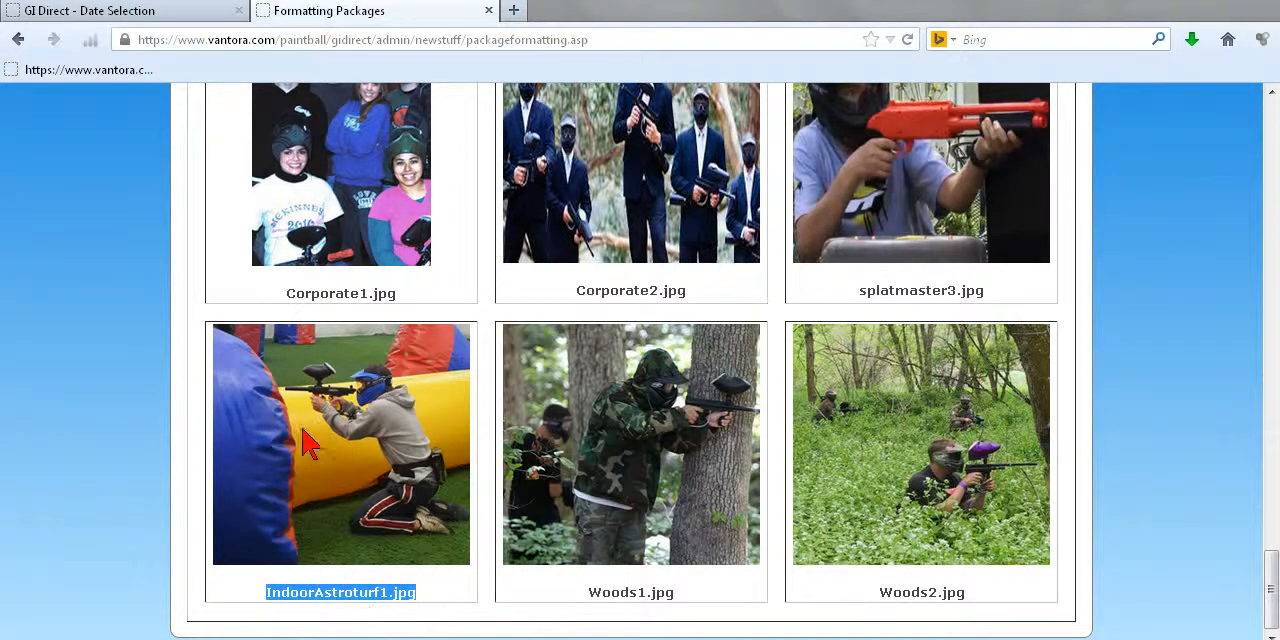
# Step: Return to the booking packages settings and open My Package for editing at its description
pyautogui.moveTo(1275, 588); pyautogui.dragTo(1275, 215)
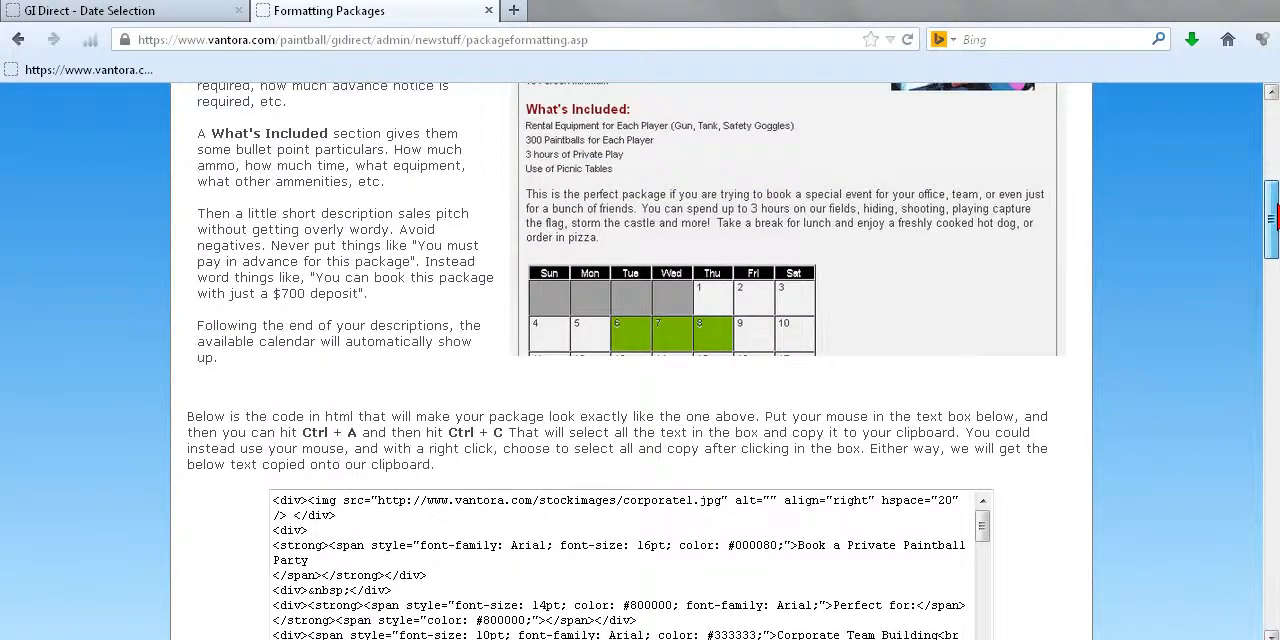
pyautogui.click(18, 39)
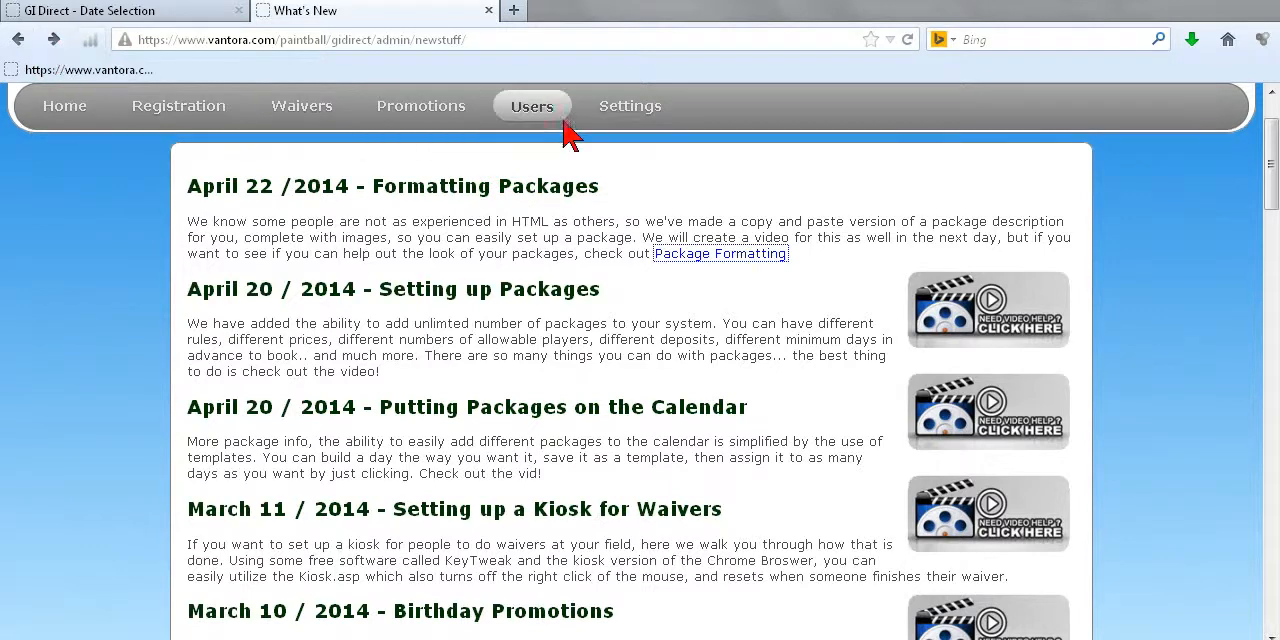
pyautogui.moveTo(625, 110)
pyautogui.moveTo(640, 215)
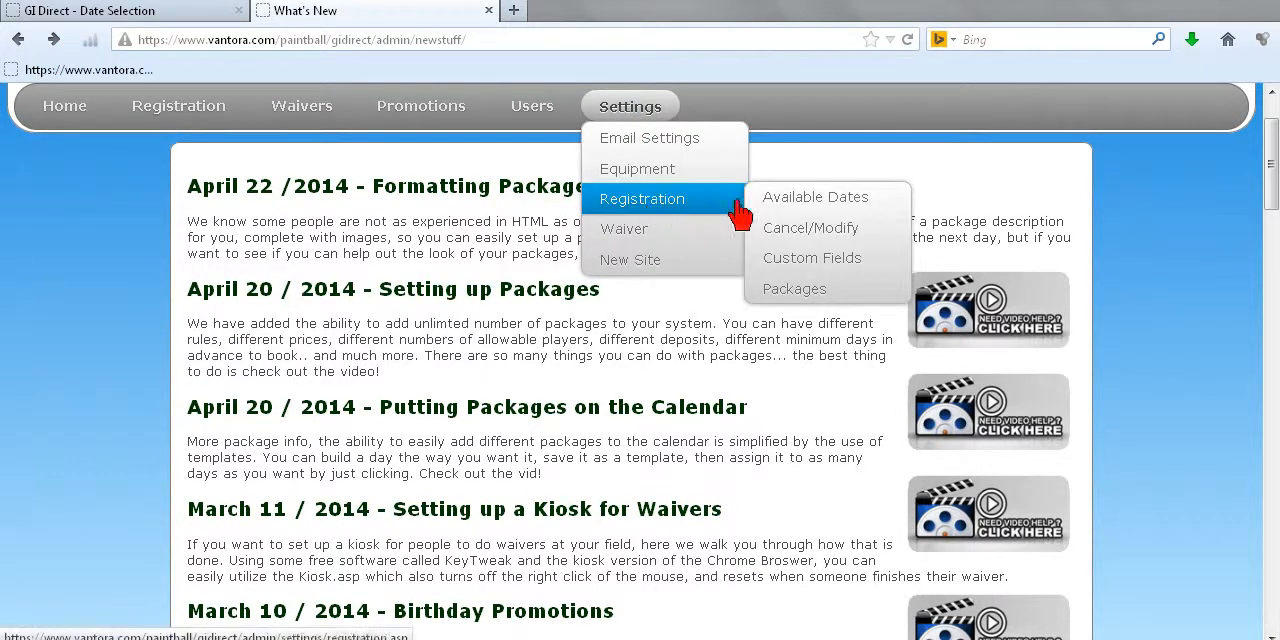
pyautogui.click(806, 291)
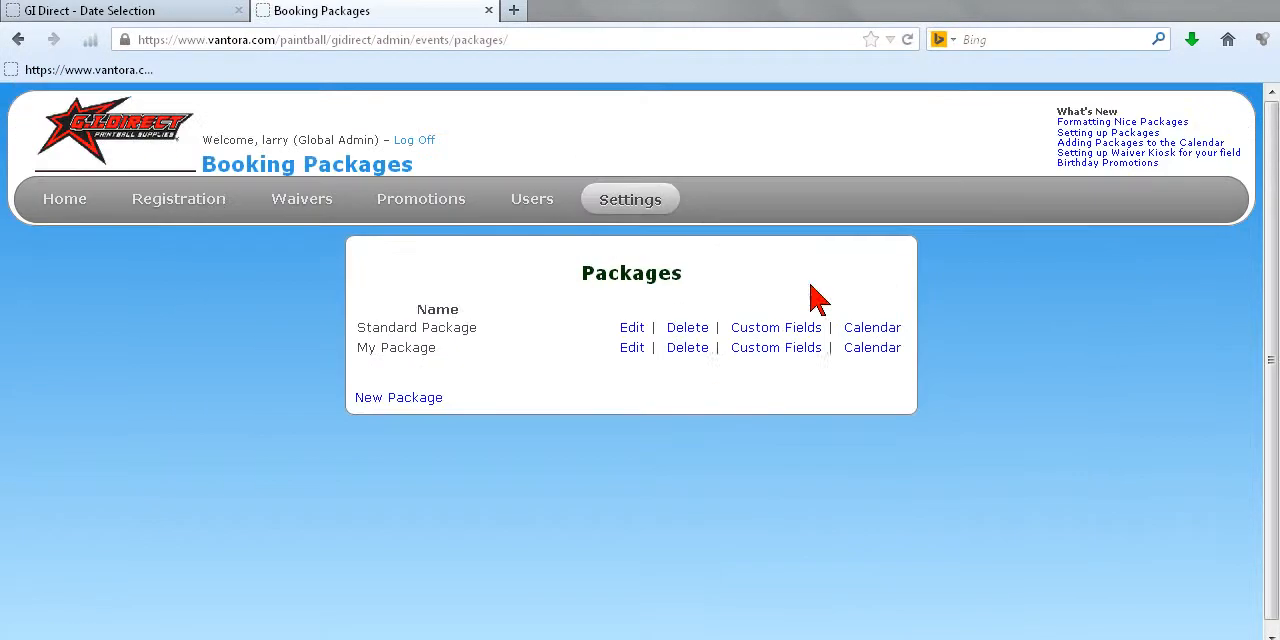
pyautogui.click(632, 350)
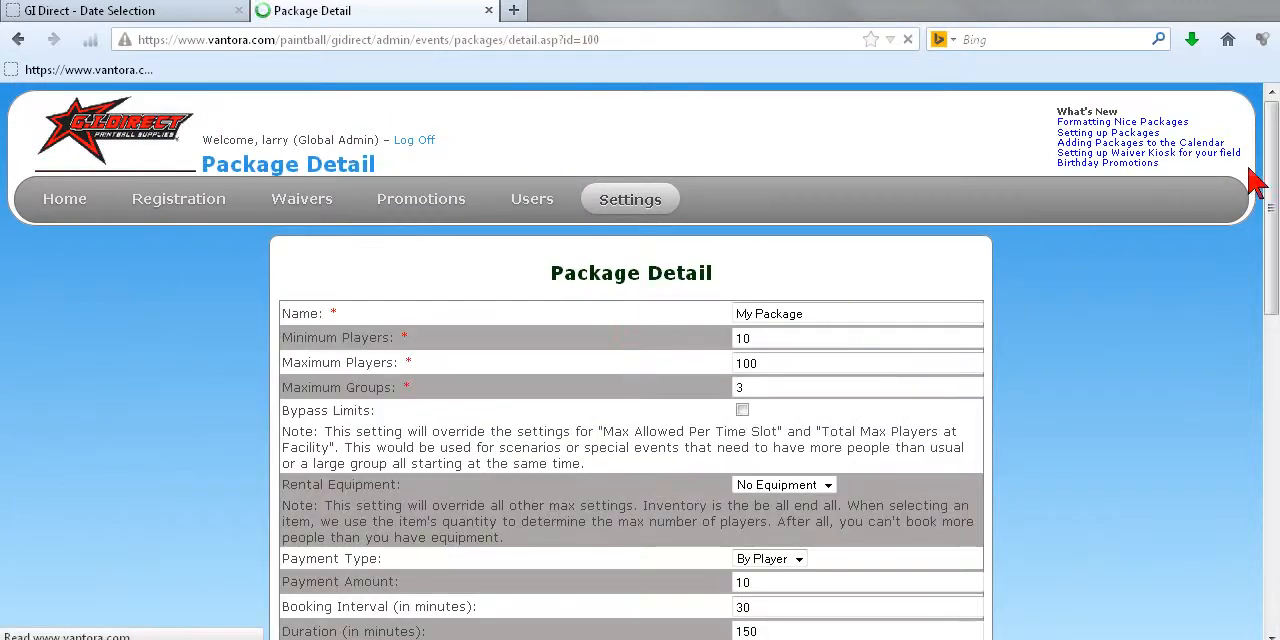
pyautogui.scroll(-10, 1275, 168)
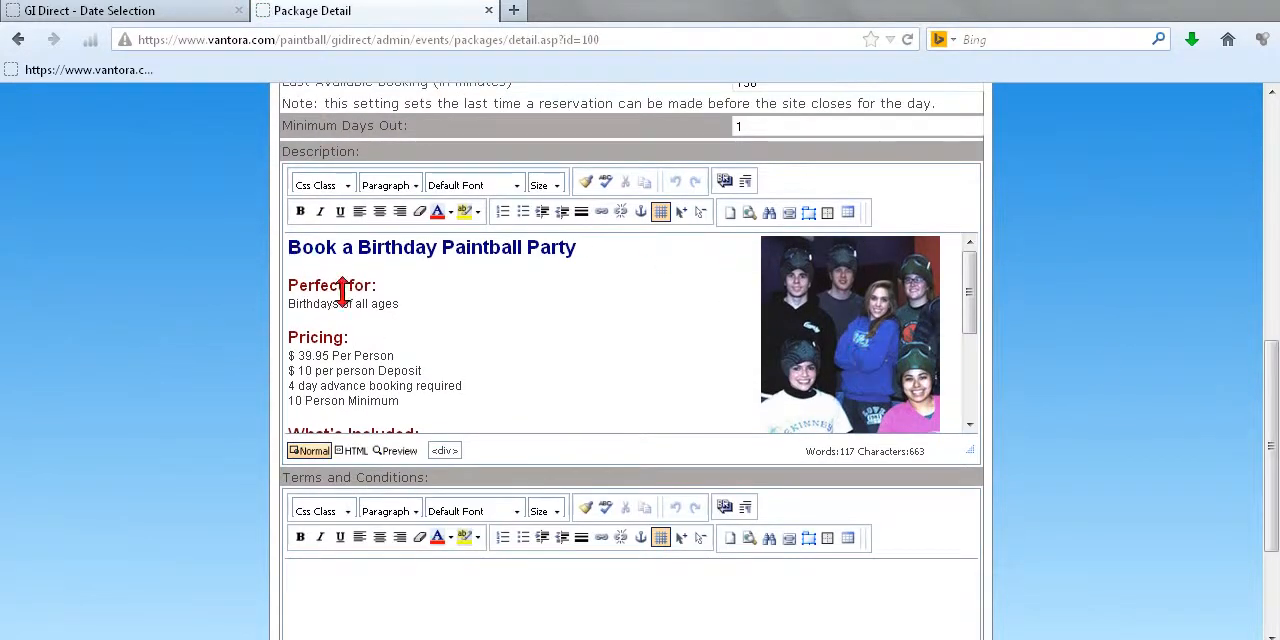
# Step: Replace corporate1.jpg in the description's HTML image address with the copied IndoorAstroturf1.jpg and check the picture in the normal view
pyautogui.click(357, 455)
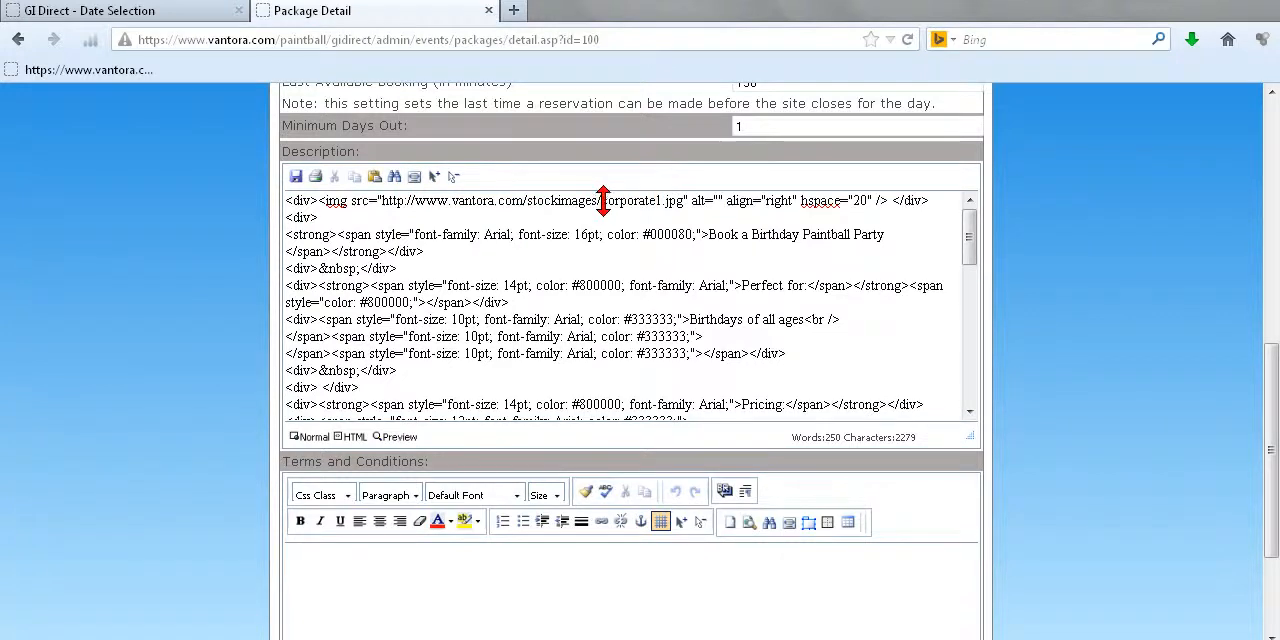
pyautogui.moveTo(601, 200); pyautogui.dragTo(684, 200)
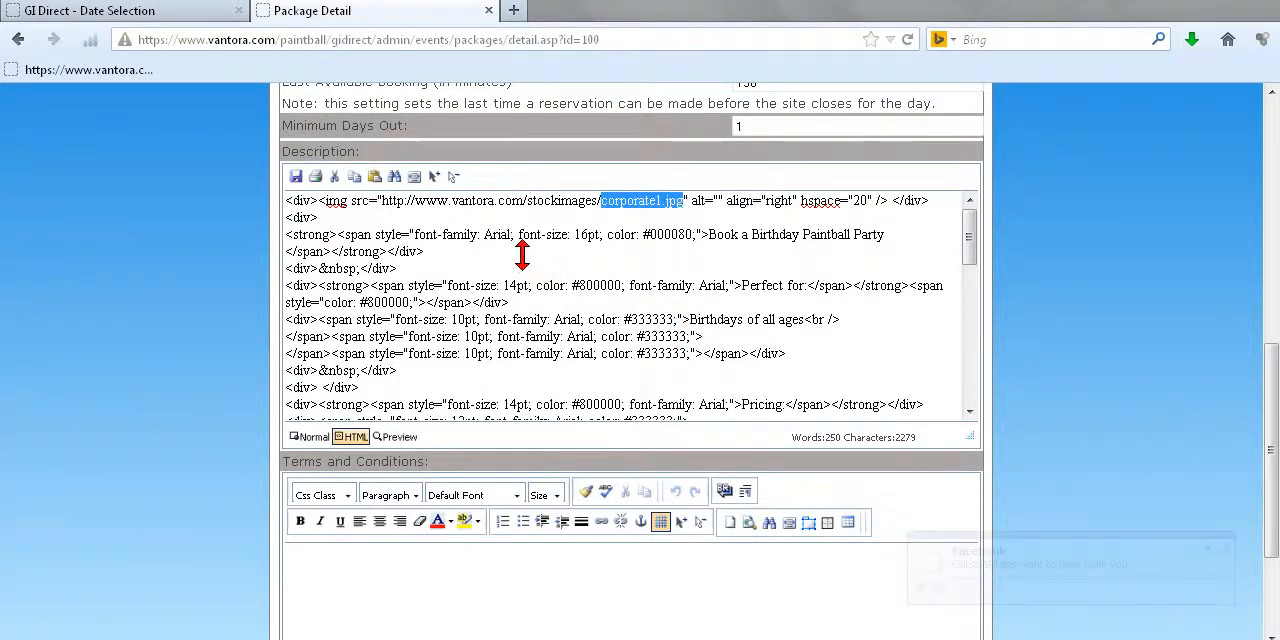
pyautogui.hotkey('ctrl', 'v')
pyautogui.click(1226, 548)
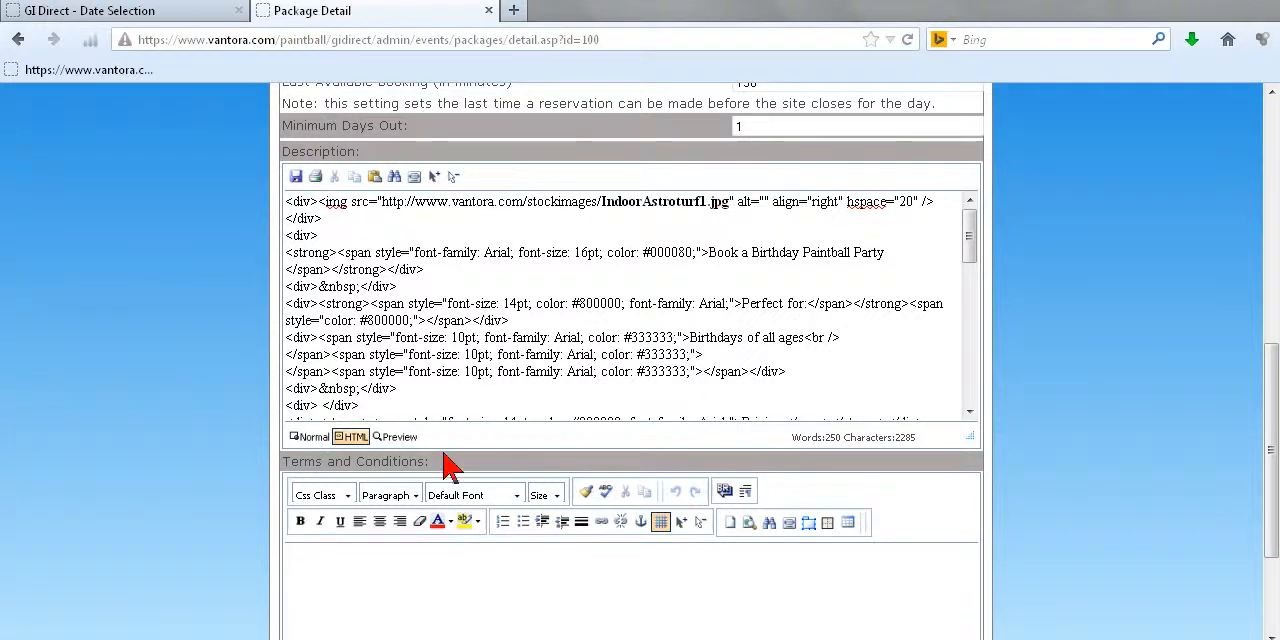
pyautogui.click(310, 439)
pyautogui.moveTo(974, 296)
pyautogui.mouseDown()
pyautogui.moveTo(977, 380)
pyautogui.moveTo(991, 300)
pyautogui.mouseUp()
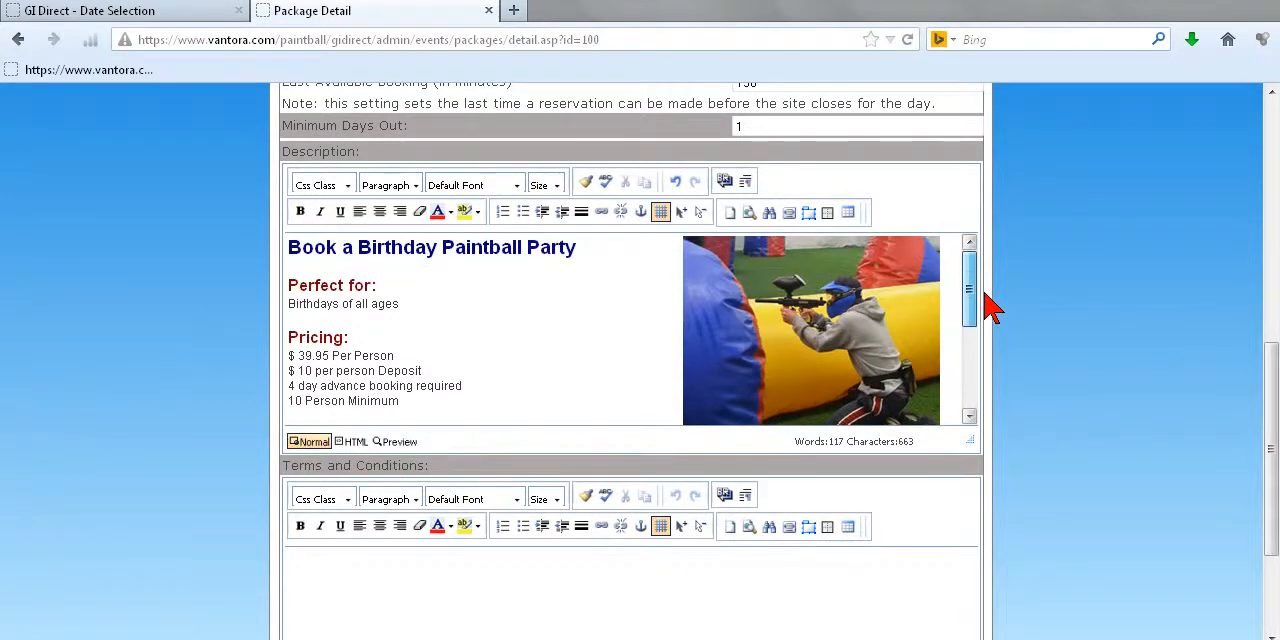
# Step: Examine the image tag's web address, alignment and spacing attributes in the description's HTML source
pyautogui.click(355, 442)
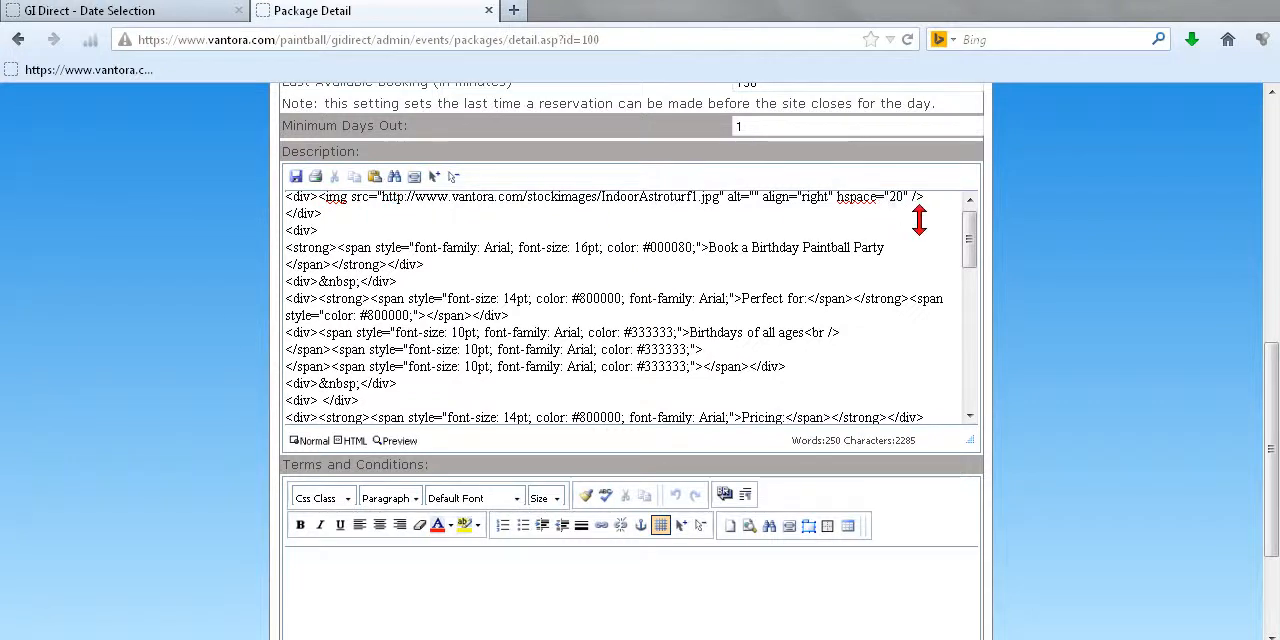
pyautogui.scroll(1, 975, 250)
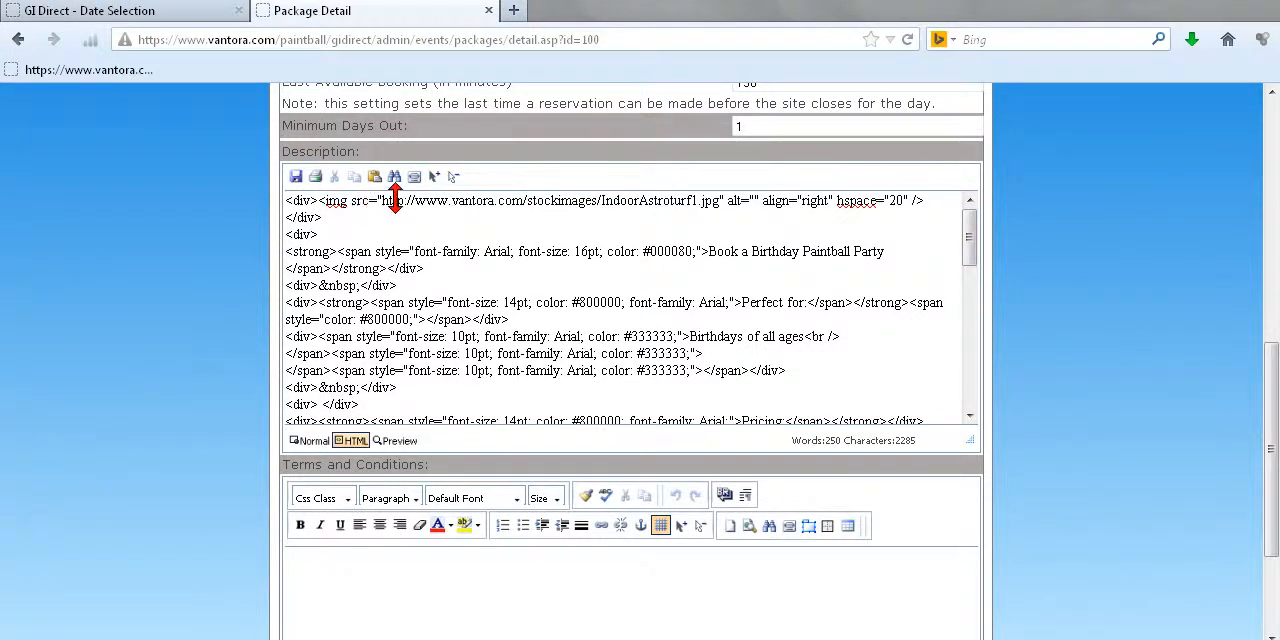
pyautogui.moveTo(381, 200); pyautogui.dragTo(710, 205)
pyautogui.click(515, 217)
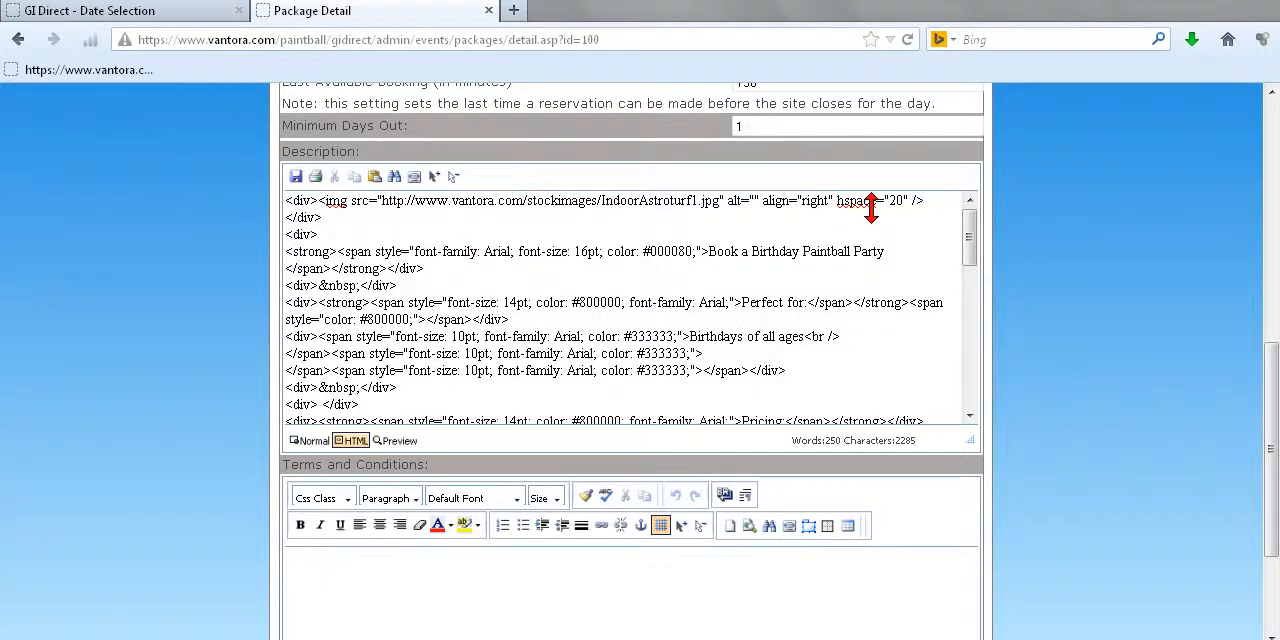
pyautogui.scroll(-1, 977, 251)
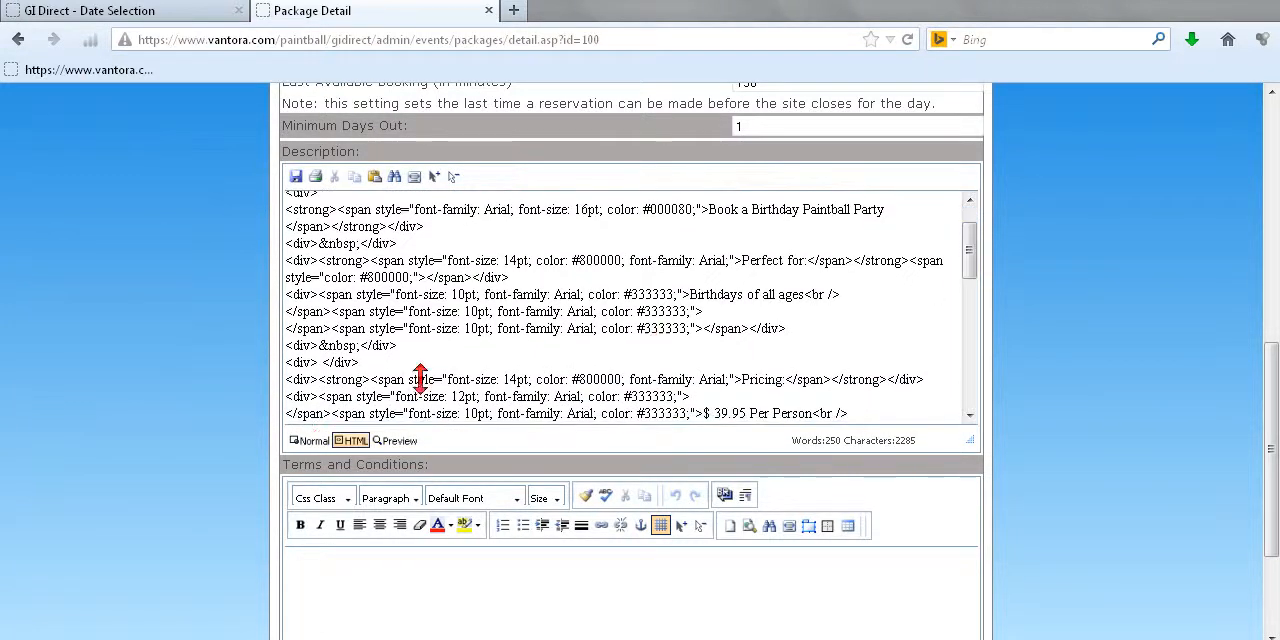
# Step: Return the description to the normal view and examine how its text sits beside the new picture
pyautogui.click(308, 440)
pyautogui.moveTo(977, 286); pyautogui.dragTo(985, 360)
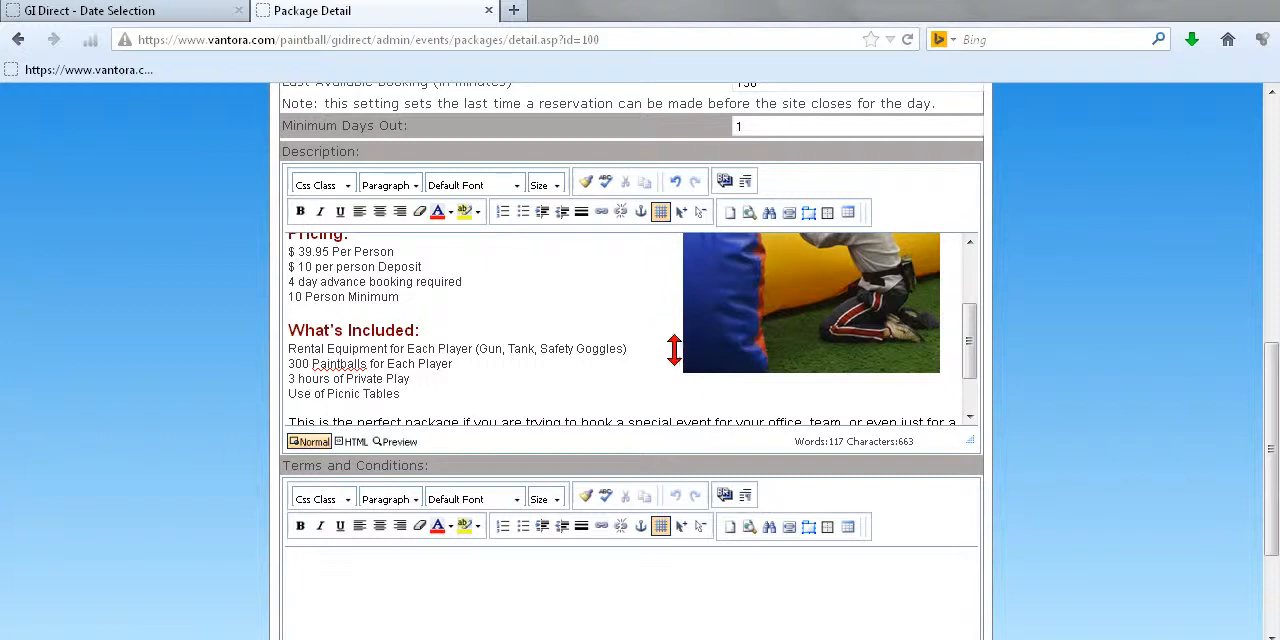
pyautogui.moveTo(971, 343); pyautogui.dragTo(1010, 363)
pyautogui.moveTo(997, 303); pyautogui.dragTo(972, 360)
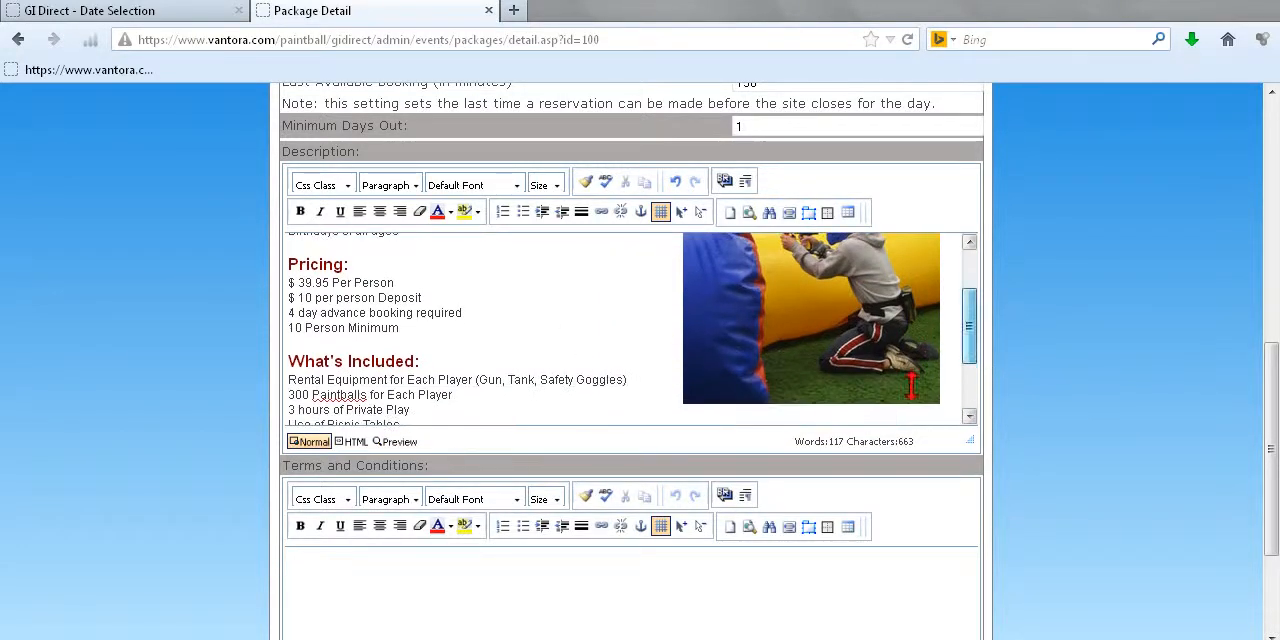
# Step: Try adding filler text after "Safety Goggles" to test how the line wraps beside the picture, and remove it again
pyautogui.click(622, 380)
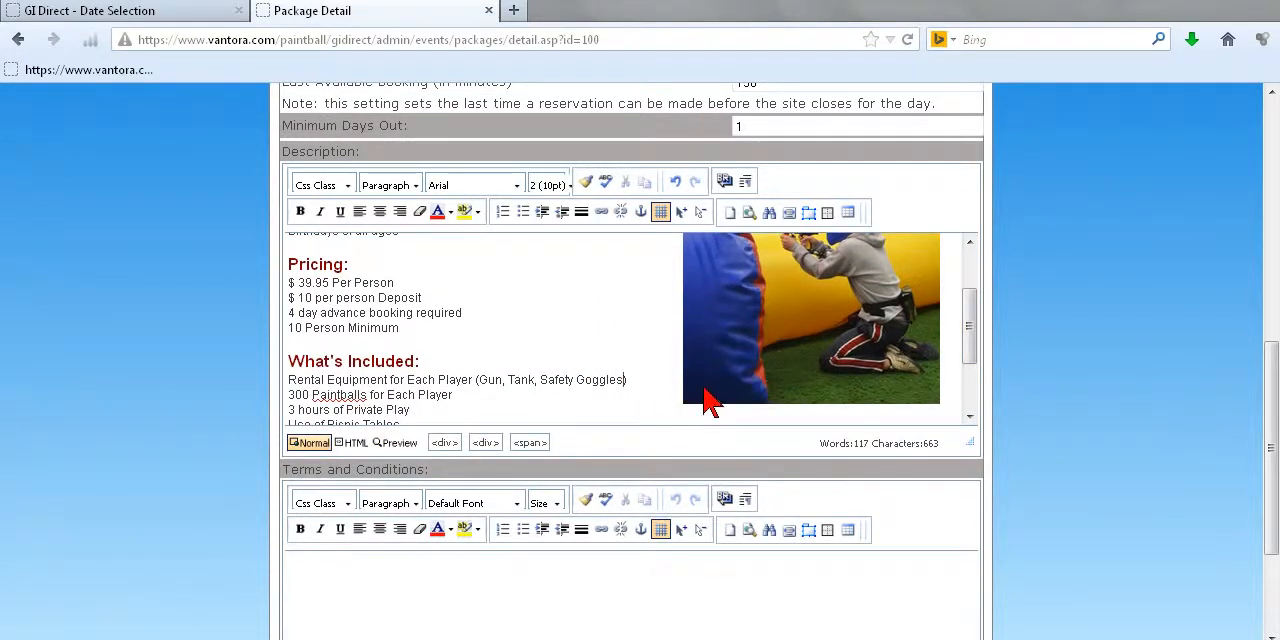
pyautogui.write('sdfsdfsdf')
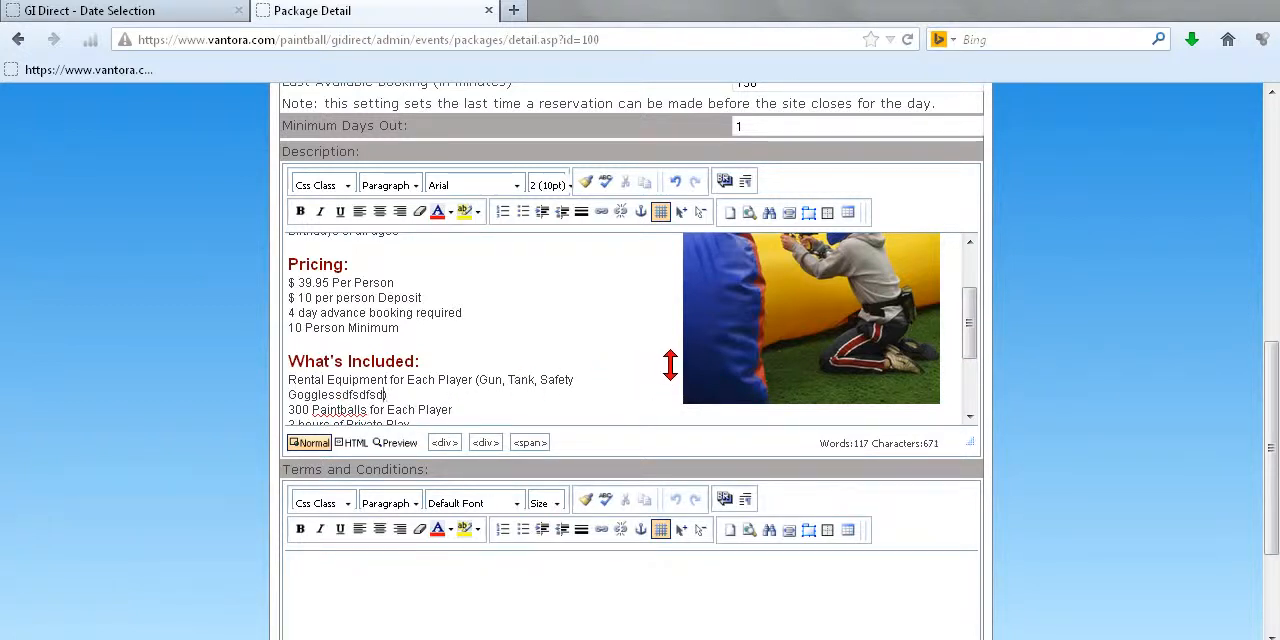
pyautogui.press('BackSpace')
pyautogui.press('BackSpace')
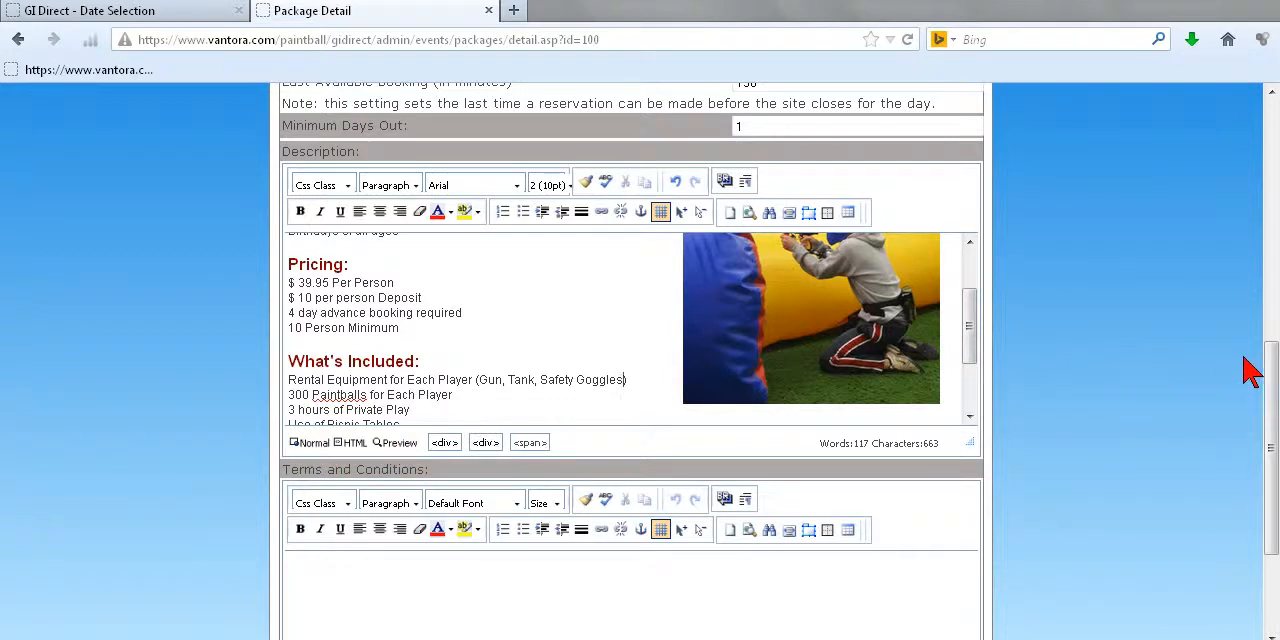
# Step: Review the end of the description and save the changes to My Package
pyautogui.moveTo(1274, 400); pyautogui.dragTo(1272, 373)
pyautogui.moveTo(970, 412); pyautogui.dragTo(1010, 456)
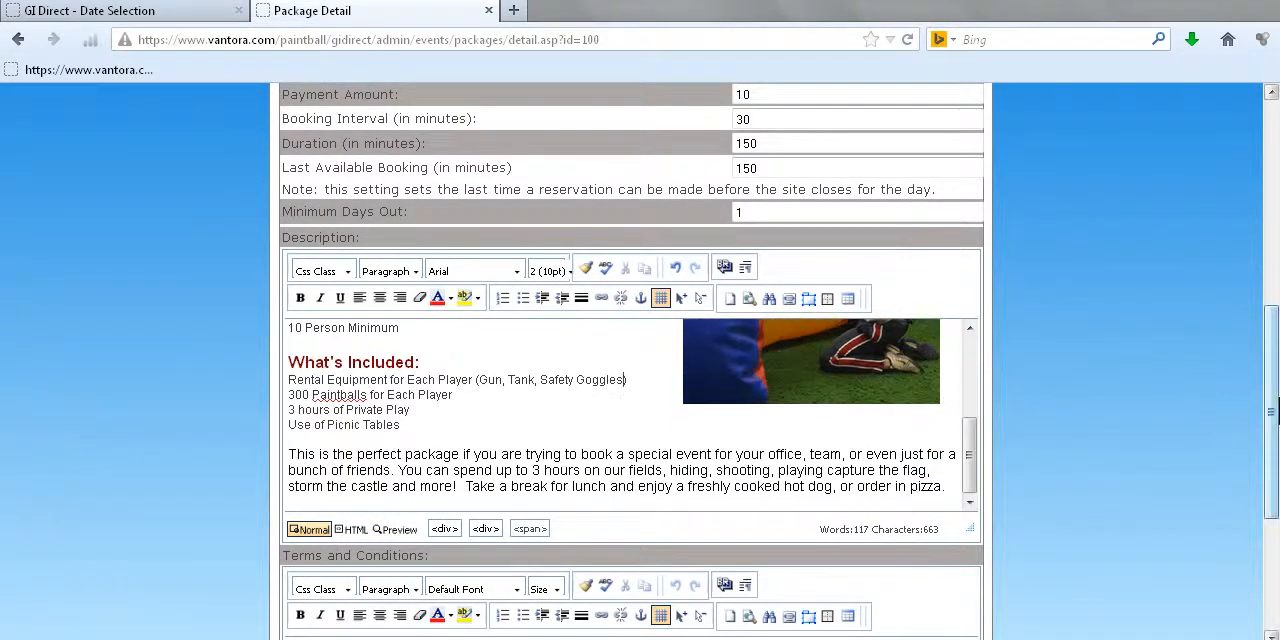
pyautogui.moveTo(1273, 398); pyautogui.dragTo(1275, 514)
pyautogui.click(600, 614)
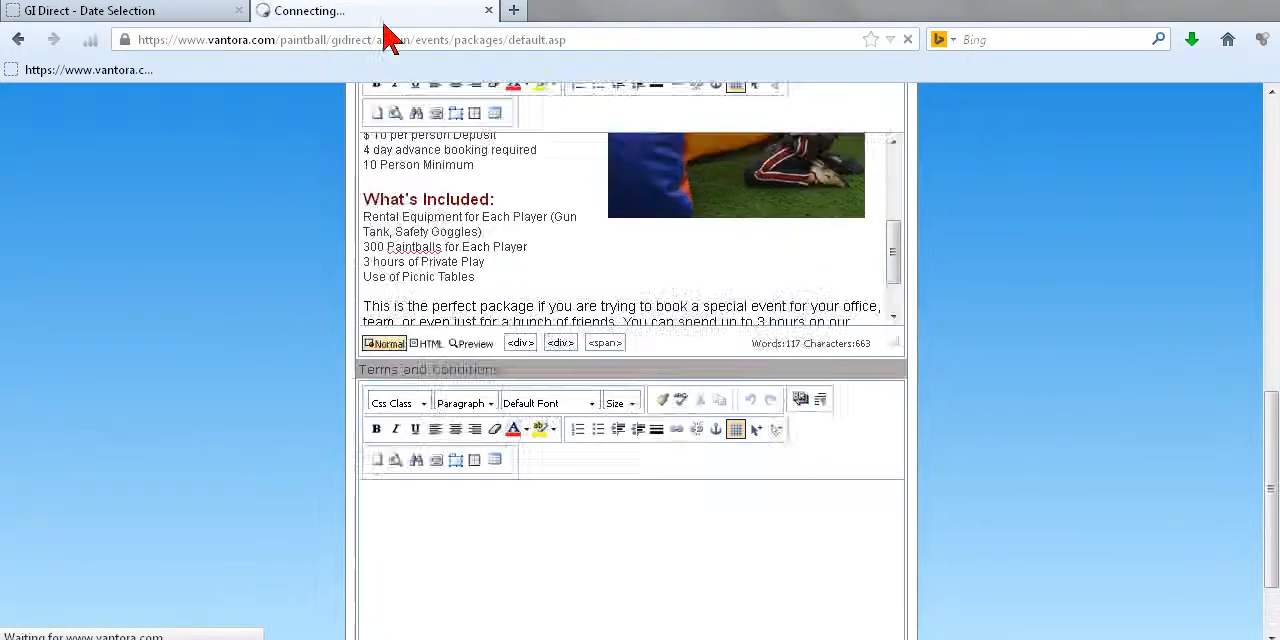
# Step: Reload the public registration site, enter 12 as the number of players, and list the calendar by package
pyautogui.click(110, 12)
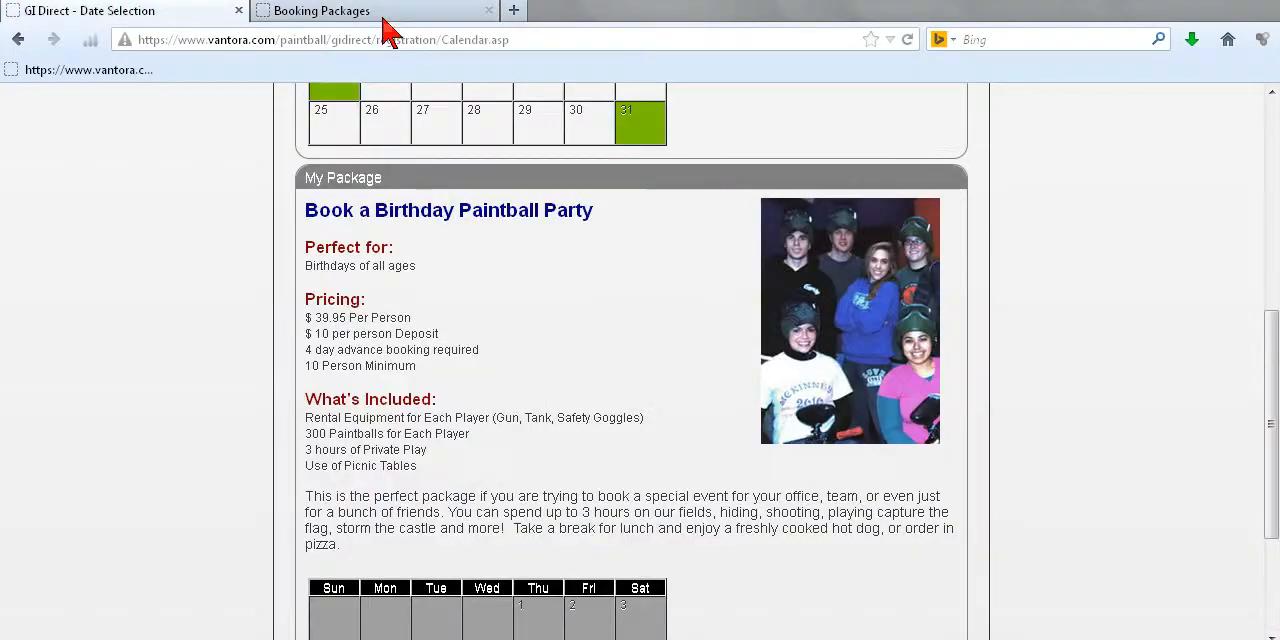
pyautogui.click(907, 40)
pyautogui.click(540, 275)
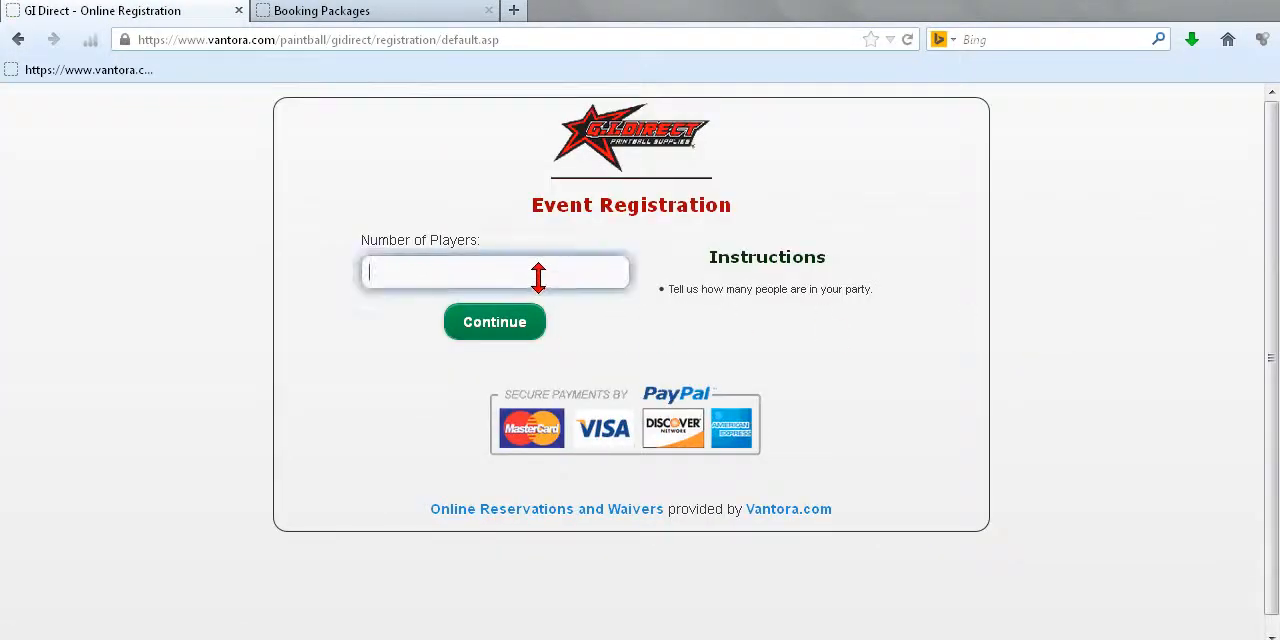
pyautogui.click(410, 317)
pyautogui.click(548, 322)
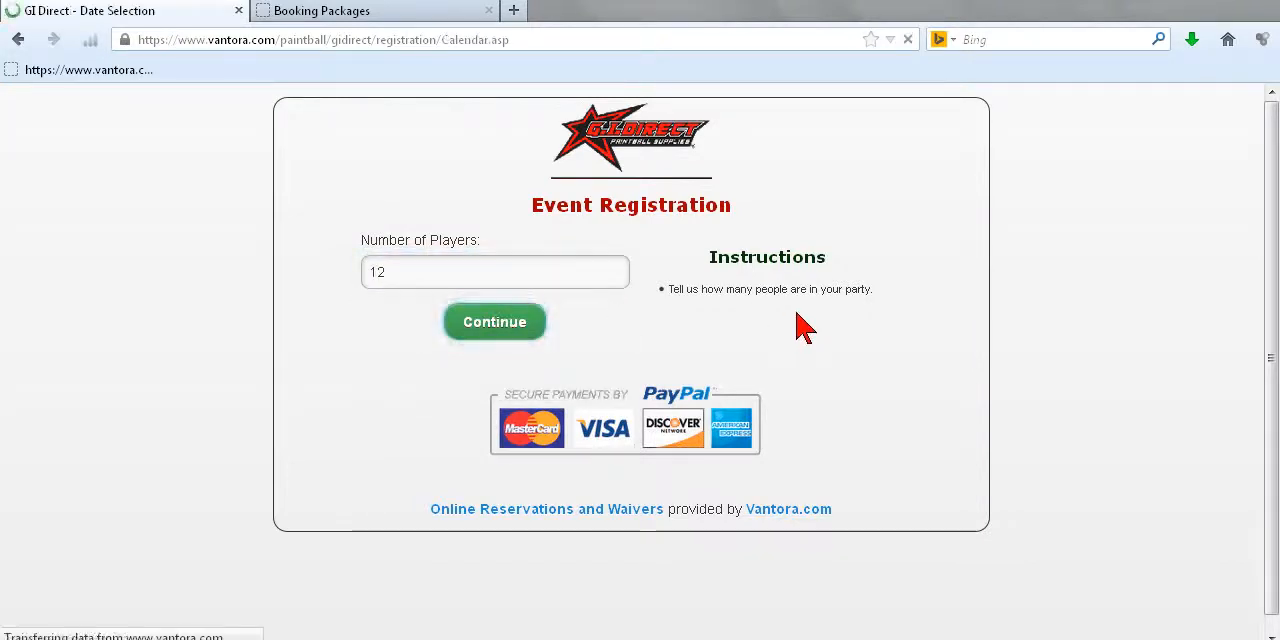
pyautogui.click(926, 296)
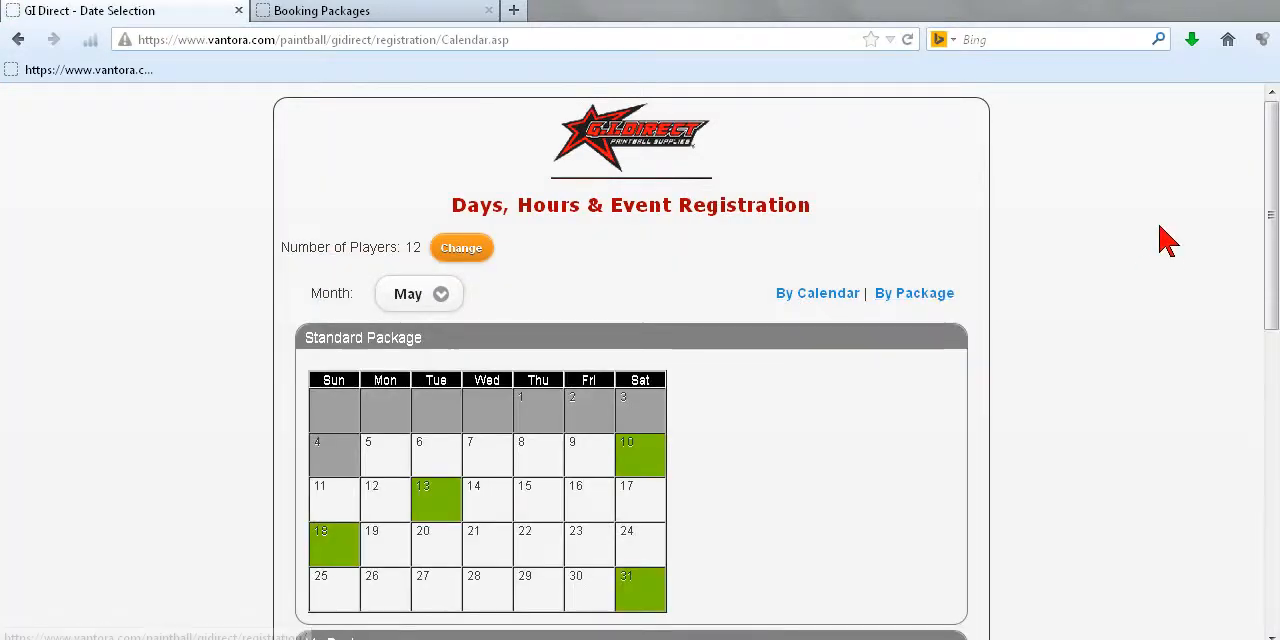
# Step: Examine My Package's formatted birthday party description, picture and calendar on the public registration page, comparing them with the Standard Package section
pyautogui.scroll(-5, 1160, 249)
pyautogui.scroll(-2, 760, 283)
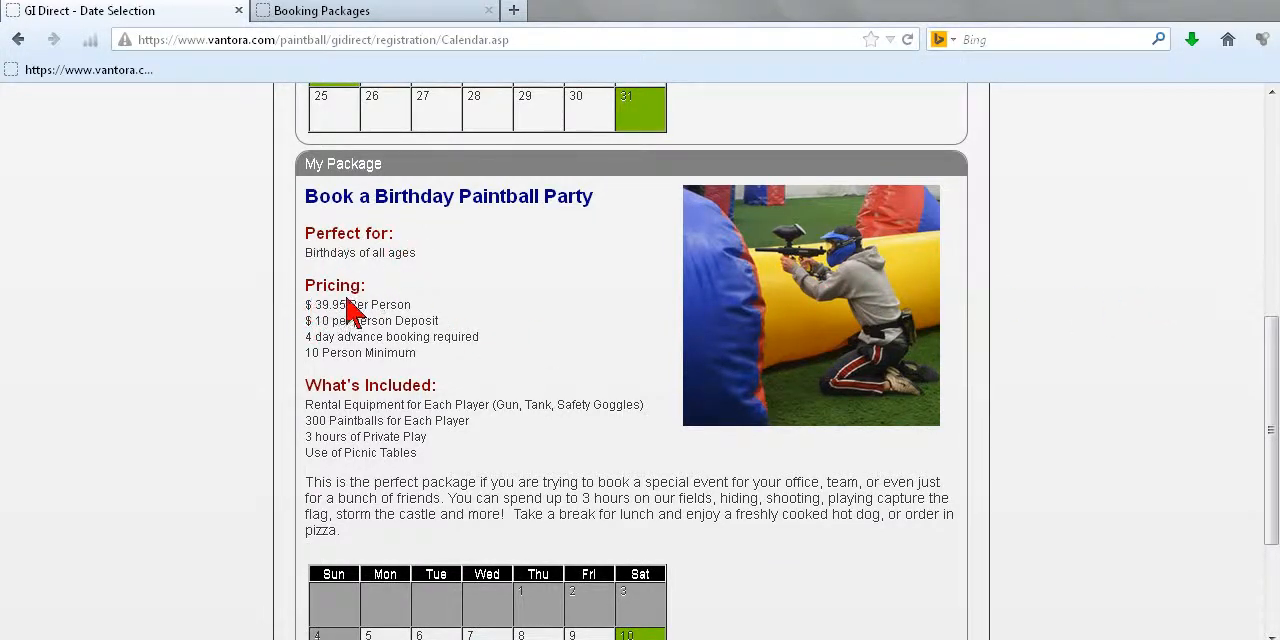
pyautogui.scroll(-3, 655, 397)
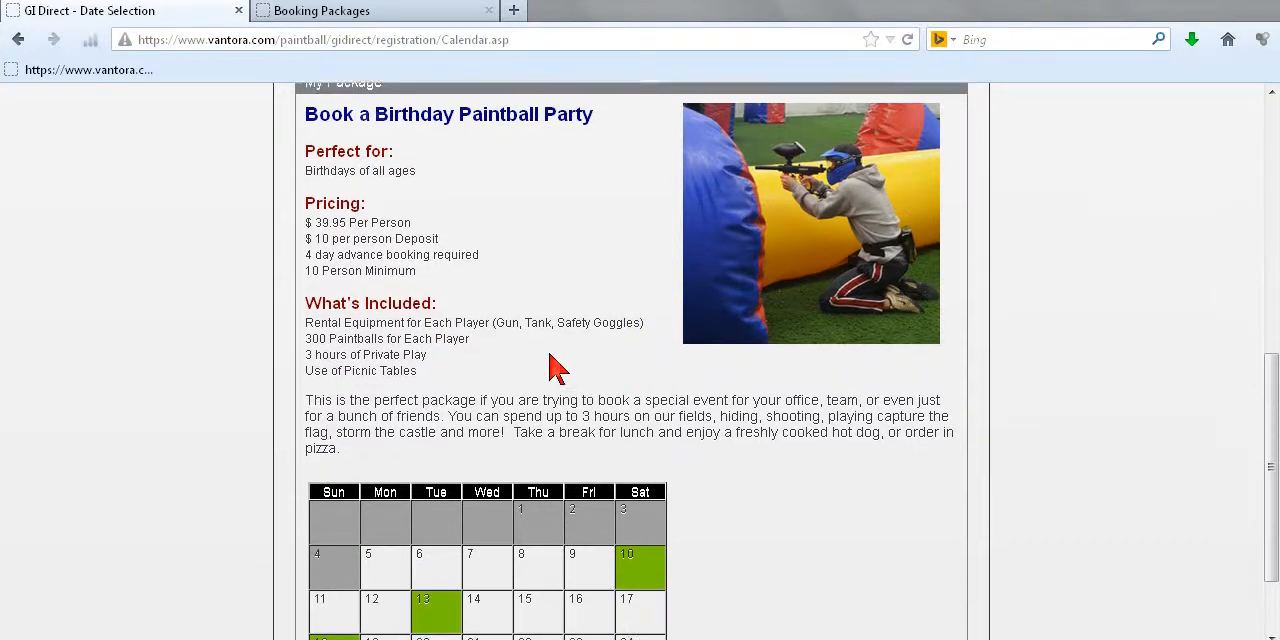
pyautogui.moveTo(1271, 500); pyautogui.dragTo(1213, 441)
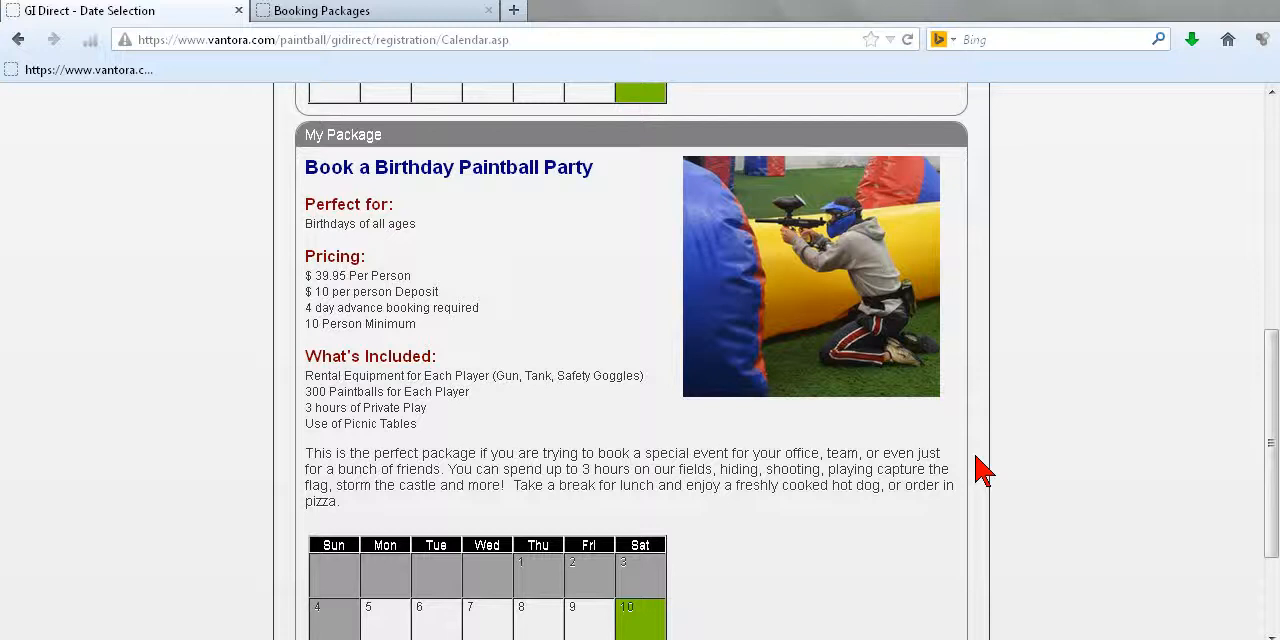
pyautogui.scroll(5, 988, 465)
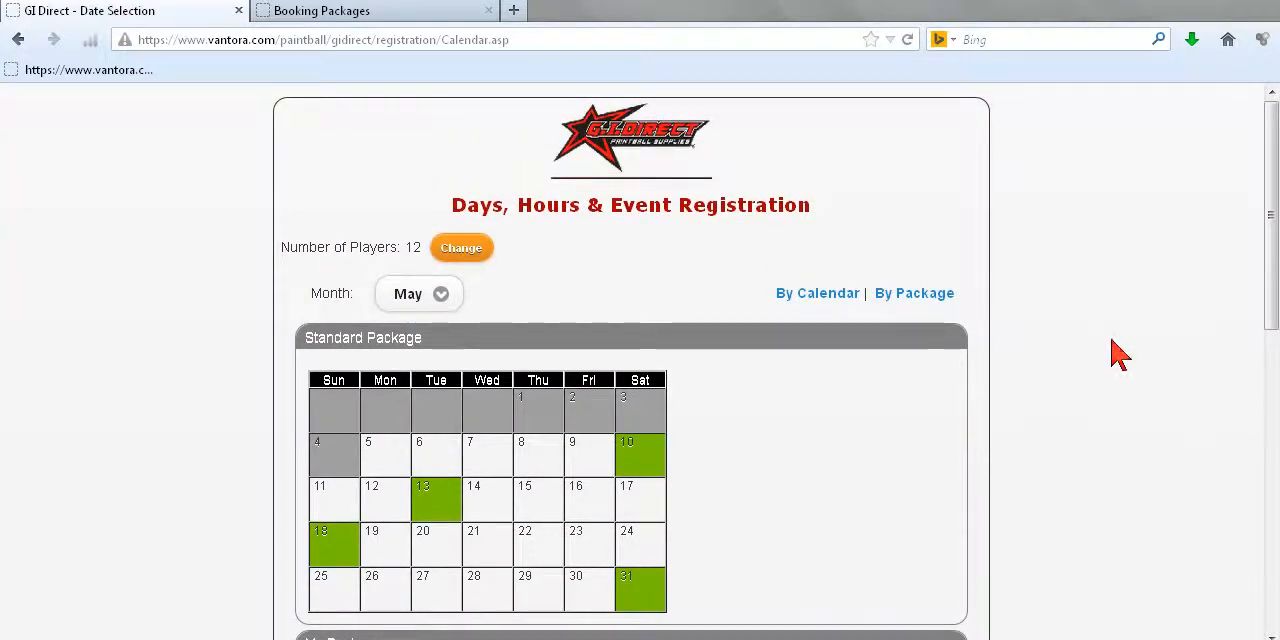
pyautogui.scroll(-3, 1129, 346)
pyautogui.scroll(-2, 1131, 352)
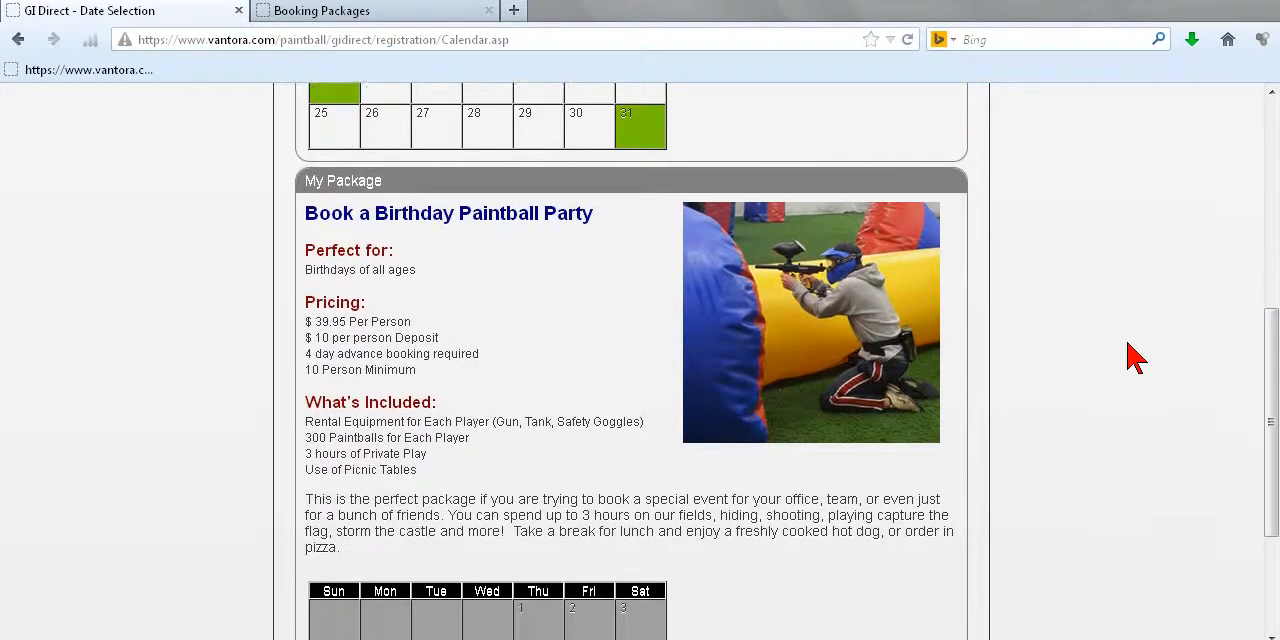
pyautogui.scroll(-1, 1137, 360)
pyautogui.scroll(-2, 1134, 362)
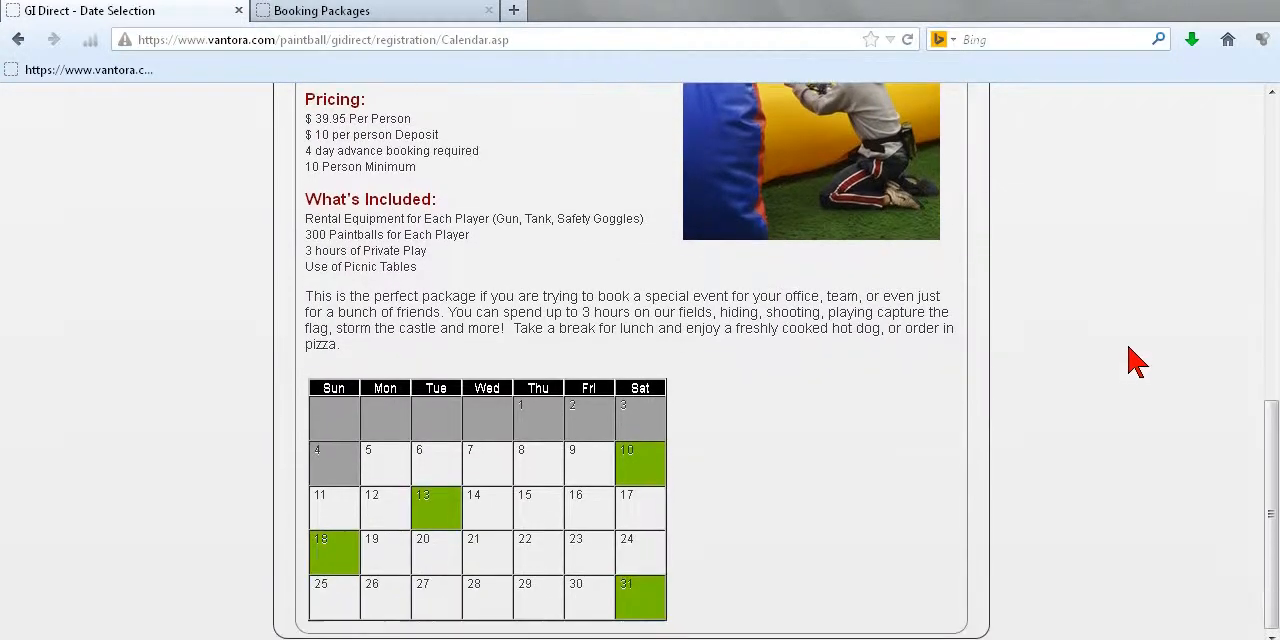
pyautogui.scroll(2, 1131, 357)
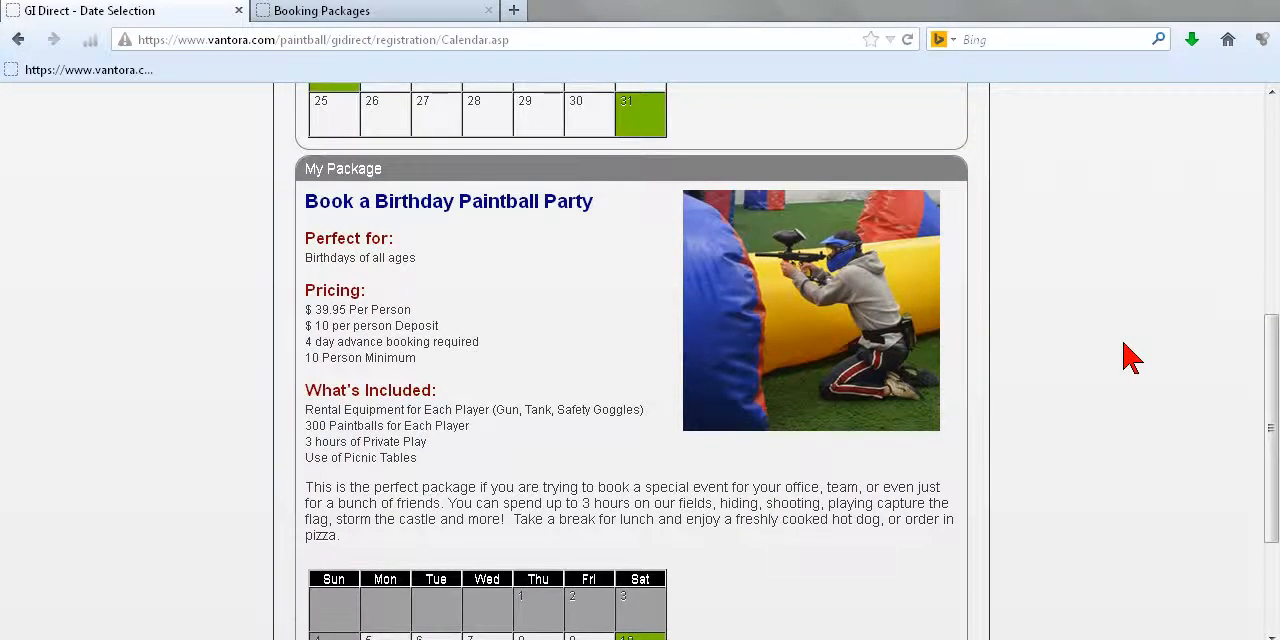
pyautogui.scroll(1, 1120, 356)
pyautogui.scroll(-2, 1120, 357)
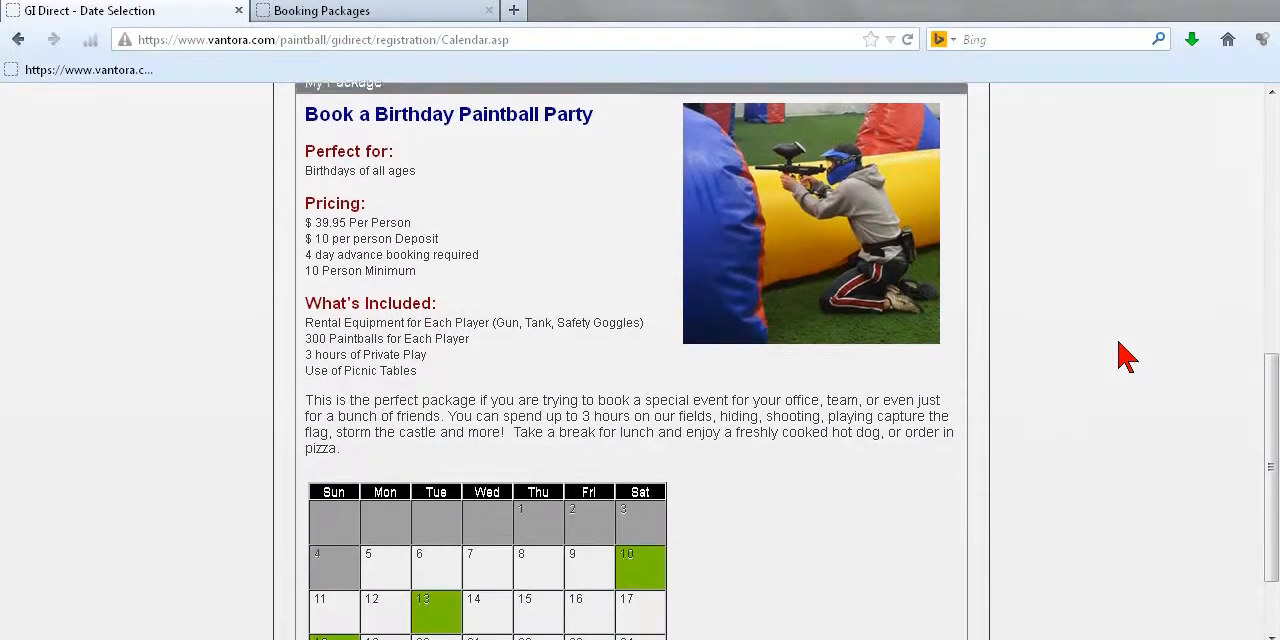
pyautogui.scroll(-1, 1270, 432)
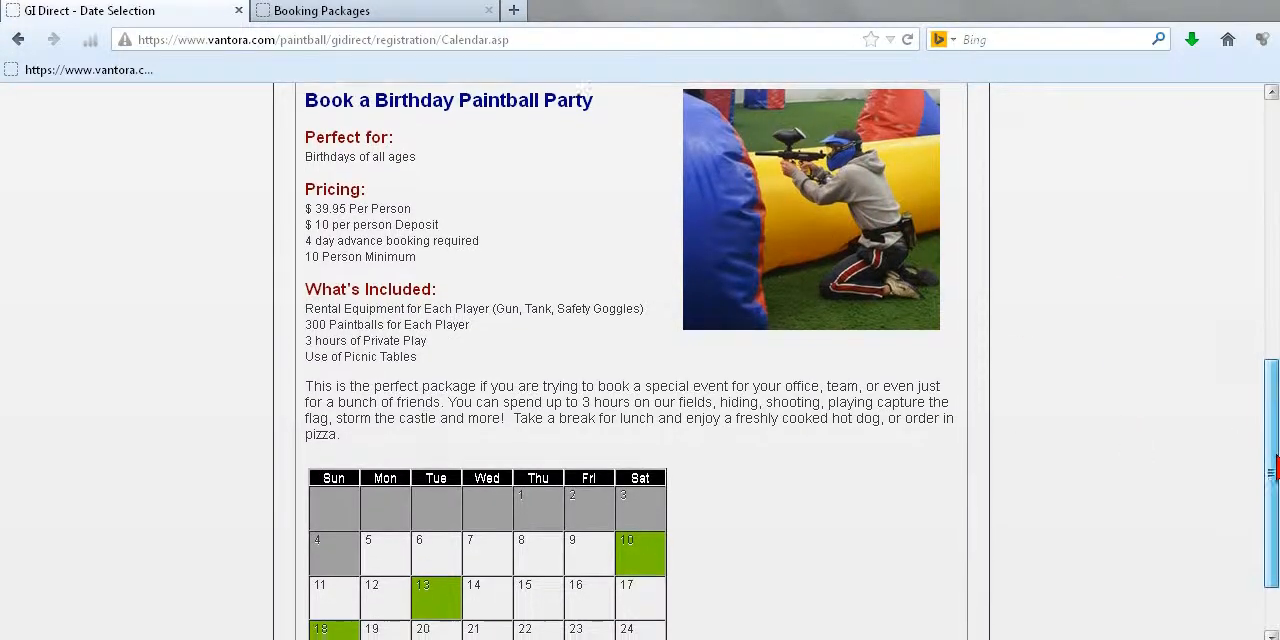
pyautogui.scroll(1, 1250, 440)
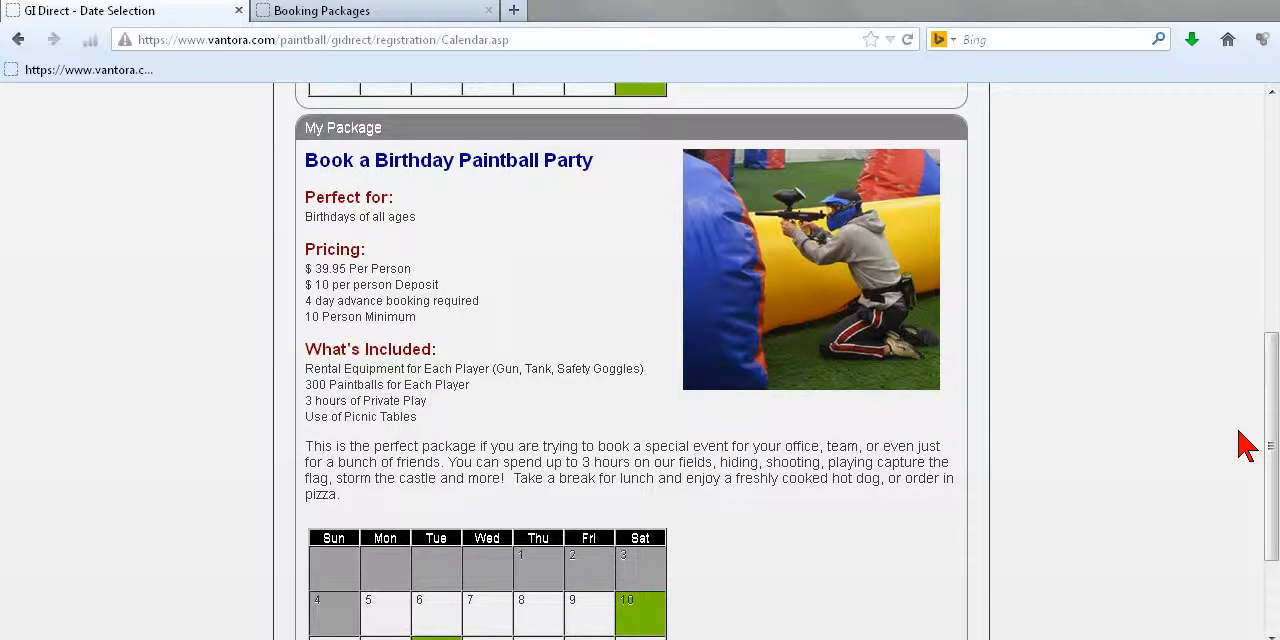